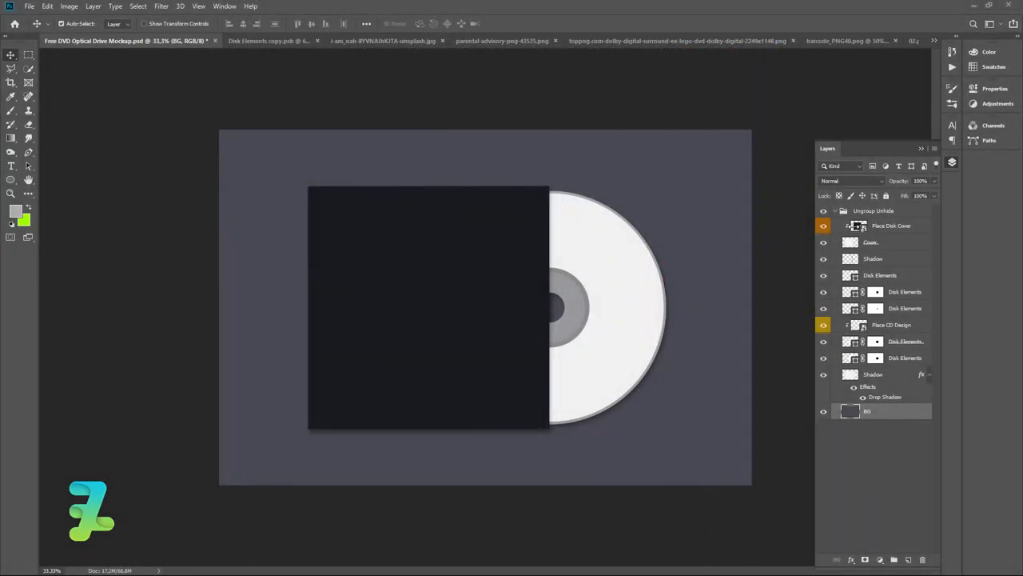
Step: Open the Place Disk Cover smart object (Rectangle 11.psb) and float the tree photo in its own window
{"action": "left_click", "coordinate": [856, 227]}
{"action": "double_click", "coordinate": [856, 227]}
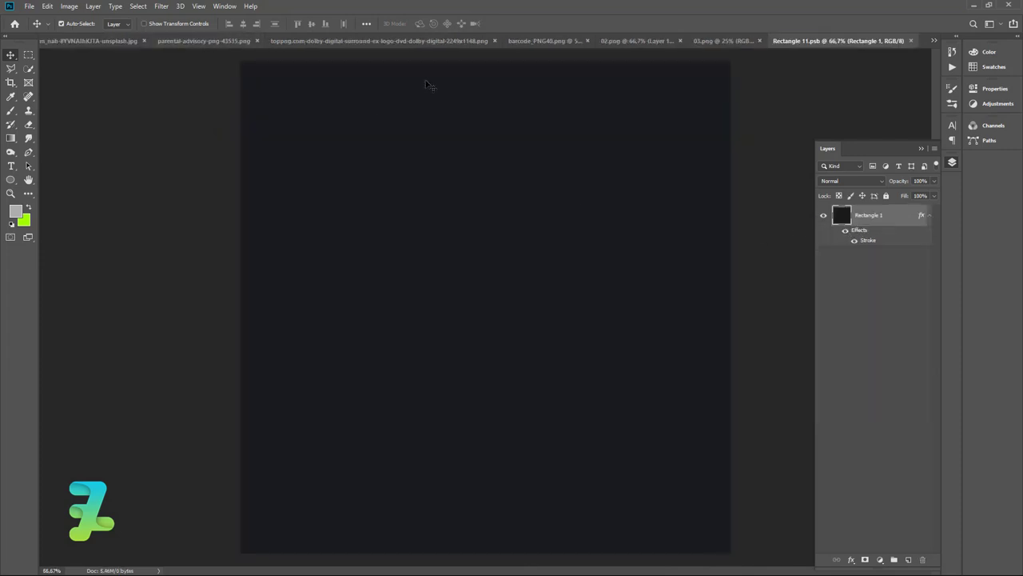
{"action": "left_click", "coordinate": [106, 41]}
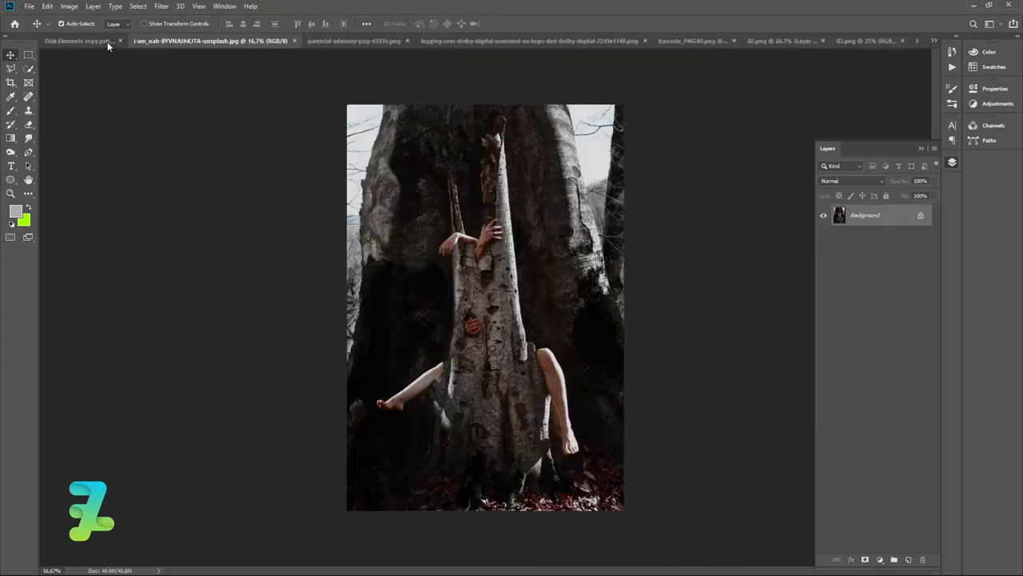
{"action": "right_click", "coordinate": [227, 45]}
{"action": "left_click", "coordinate": [275, 83]}
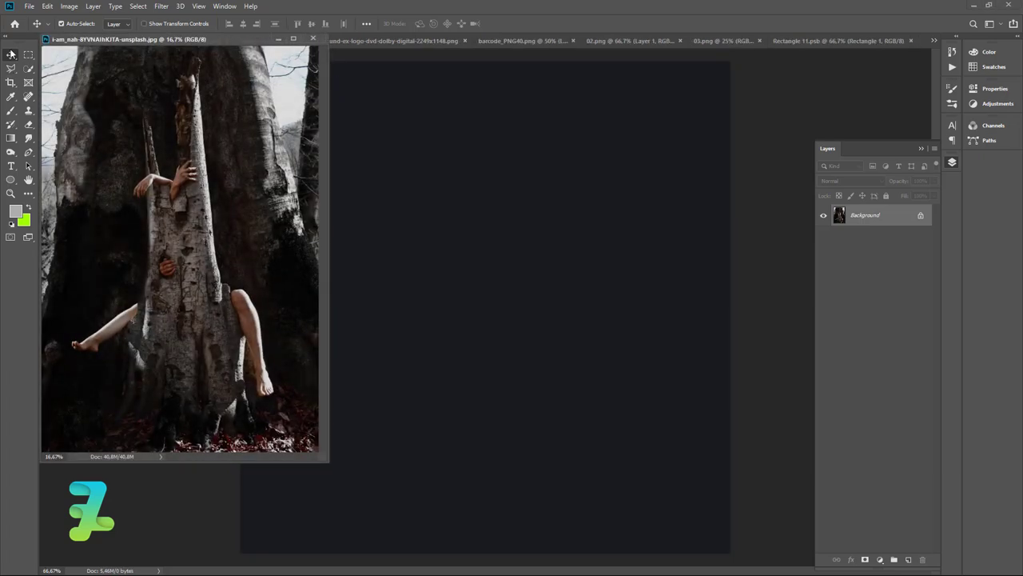
Step: Drag the tree photo into Rectangle 11.psb so it becomes Layer 1 above Rectangle 1
{"action": "left_click_drag", "start_coordinate": [171, 105], "coordinate": [455, 264]}
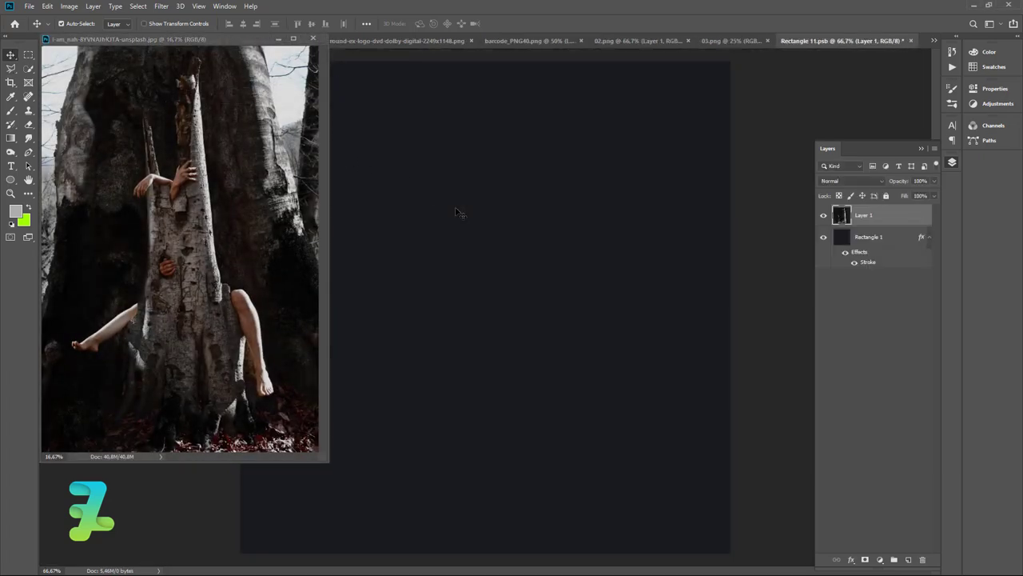
{"action": "left_click_drag", "start_coordinate": [233, 45], "coordinate": [852, 39]}
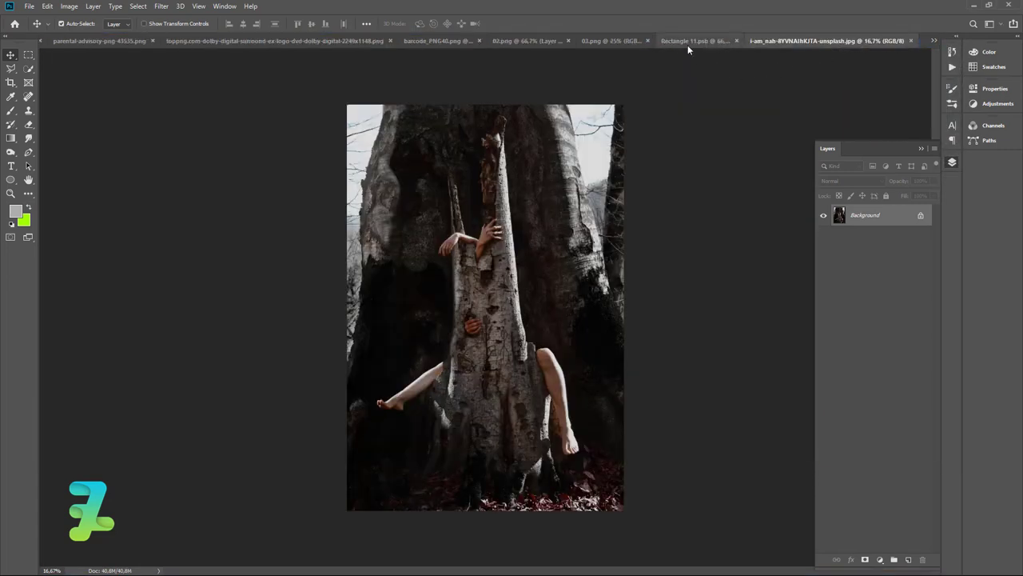
{"action": "left_click", "coordinate": [687, 45]}
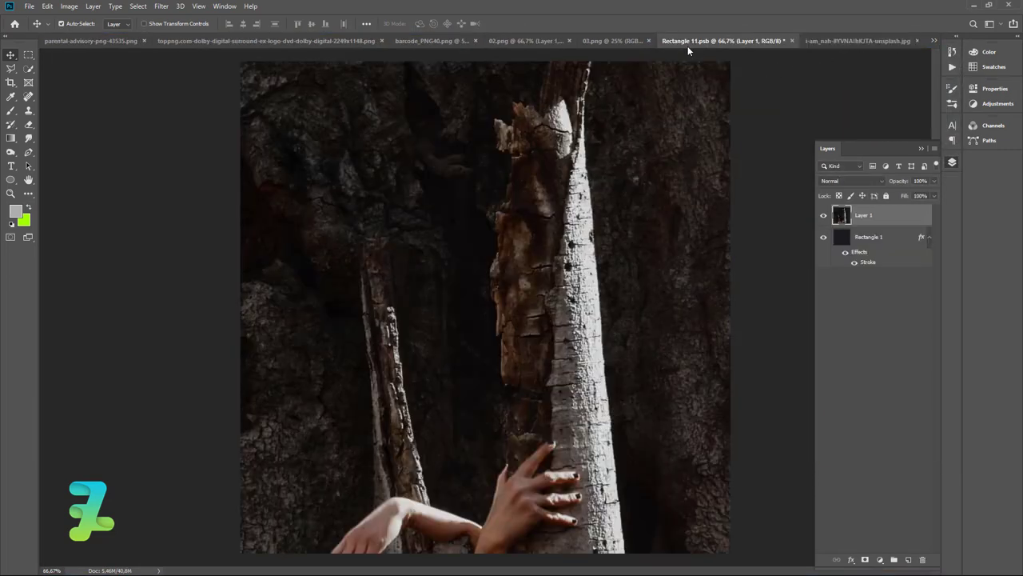
Step: Roughly scale and position the tree photo on the cover with a first free transform
{"action": "key", "text": "ctrl+minus"}
{"action": "key", "text": "ctrl+minus"}
{"action": "key", "text": "ctrl+minus"}
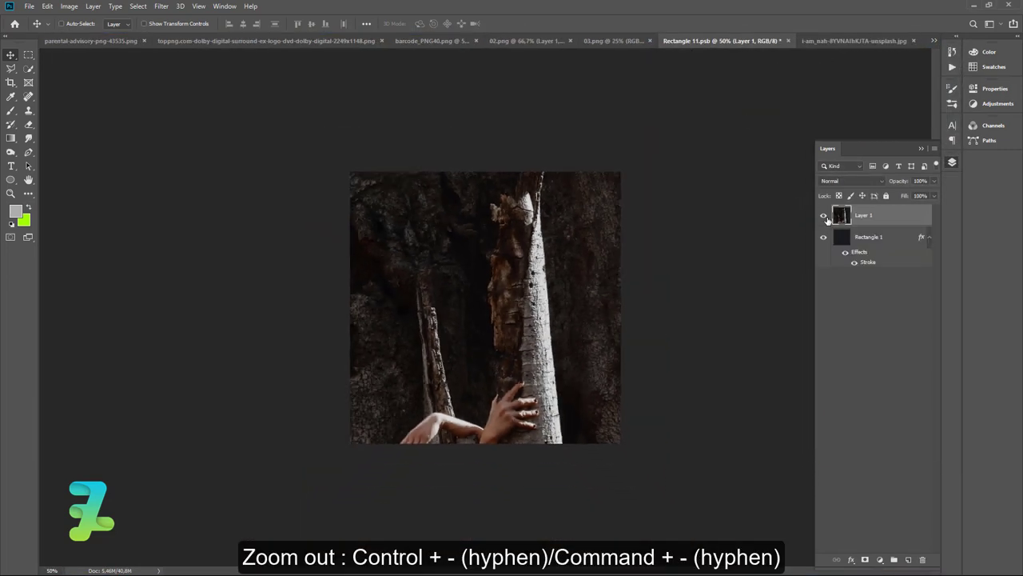
{"action": "key", "text": "ctrl+t"}
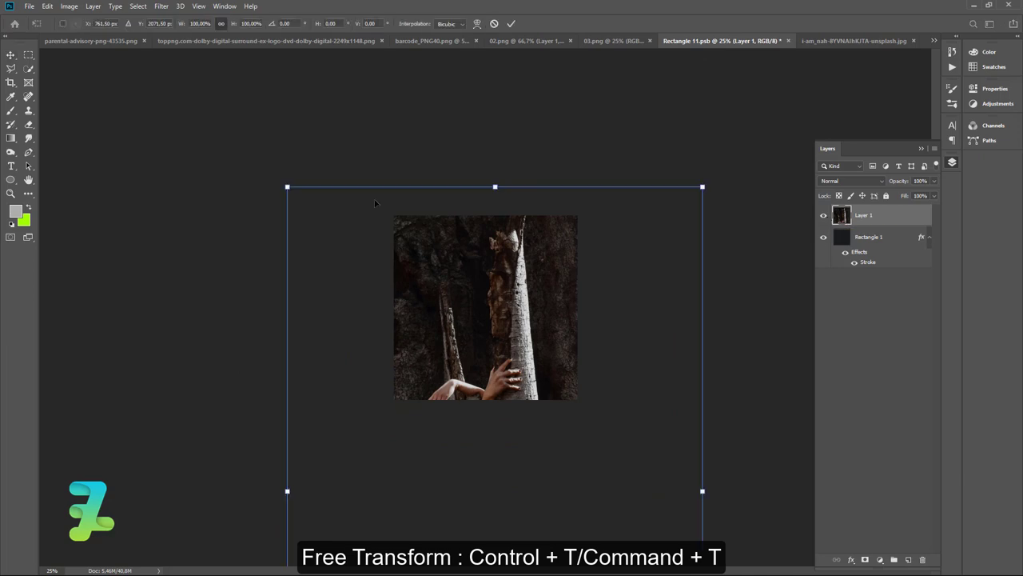
{"action": "left_click_drag", "start_coordinate": [288, 187], "coordinate": [396, 343]}
{"action": "left_click_drag", "start_coordinate": [500, 463], "coordinate": [488, 269]}
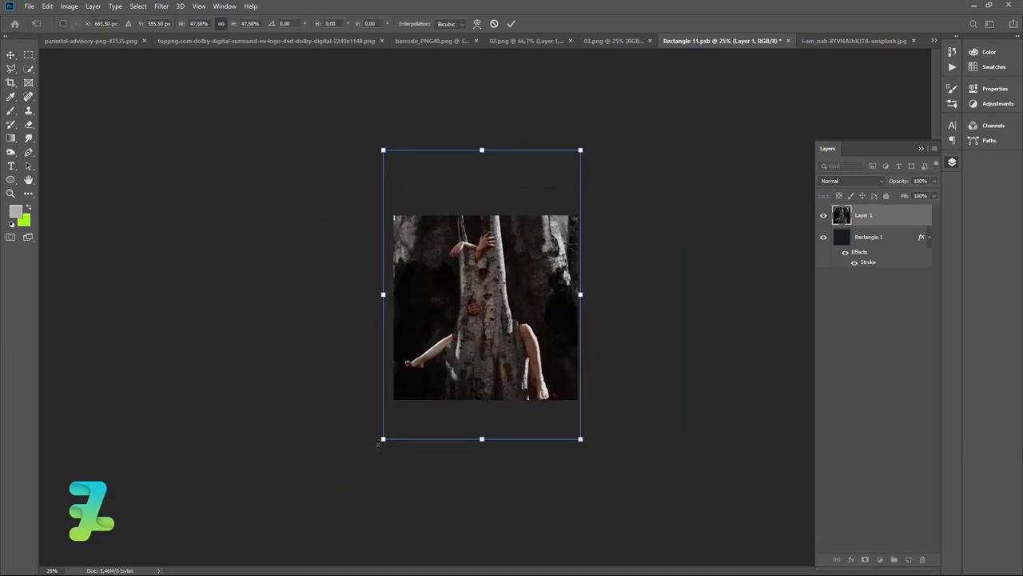
{"action": "left_click_drag", "start_coordinate": [379, 442], "coordinate": [393, 425]}
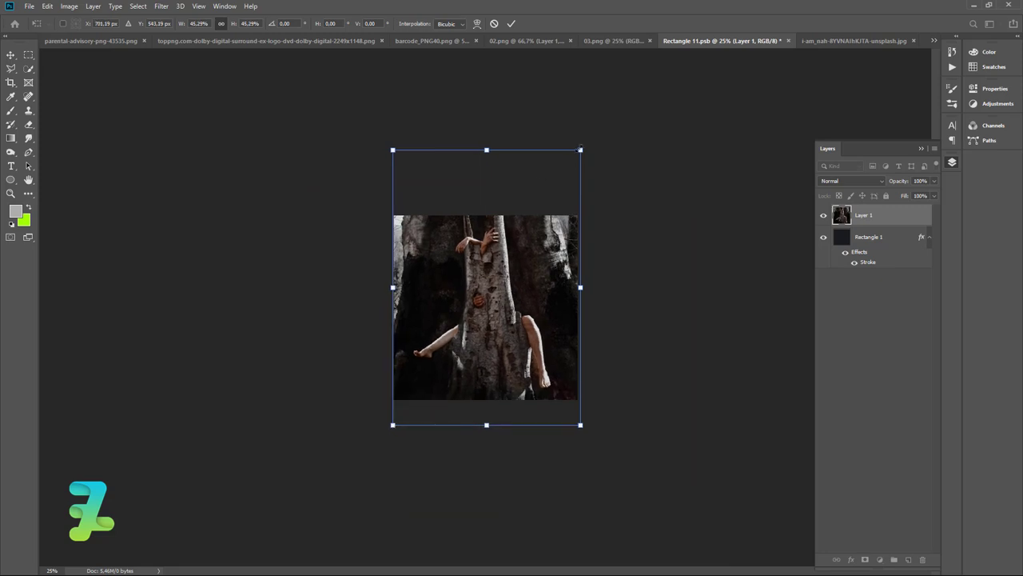
{"action": "left_click_drag", "start_coordinate": [580, 149], "coordinate": [577, 153]}
{"action": "left_click_drag", "start_coordinate": [503, 264], "coordinate": [503, 318]}
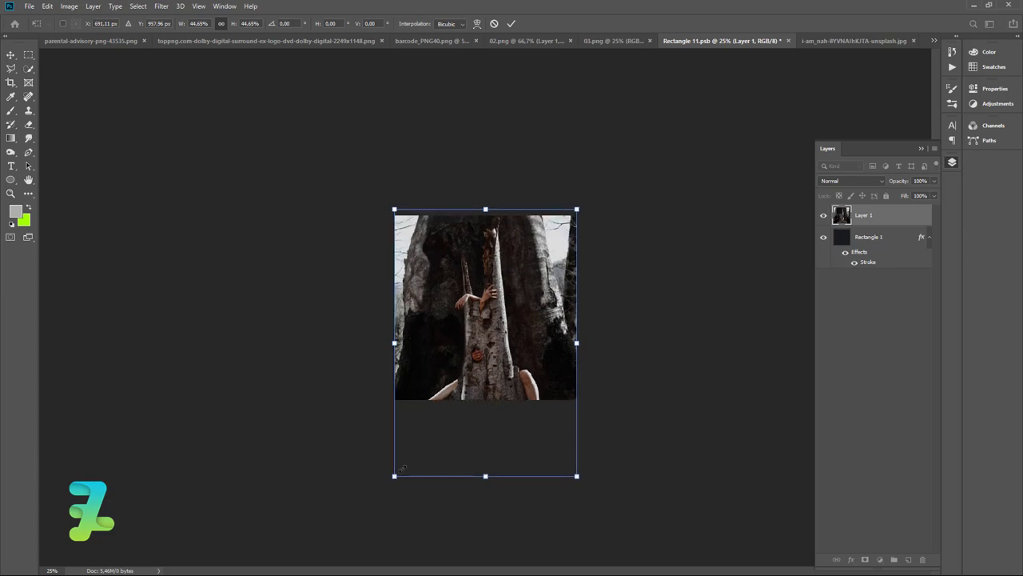
{"action": "left_click_drag", "start_coordinate": [392, 478], "coordinate": [413, 443]}
{"action": "left_click_drag", "start_coordinate": [495, 333], "coordinate": [516, 318]}
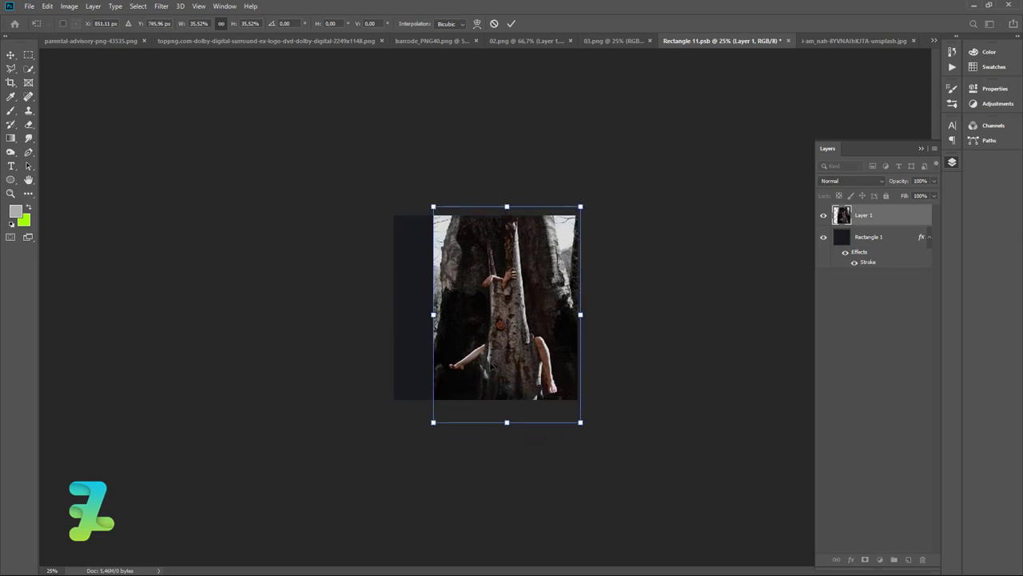
{"action": "mouse_move", "coordinate": [433, 421]}
{"action": "left_mouse_down"}
{"action": "mouse_move", "coordinate": [441, 408]}
{"action": "mouse_move", "coordinate": [437, 416]}
{"action": "left_mouse_up"}
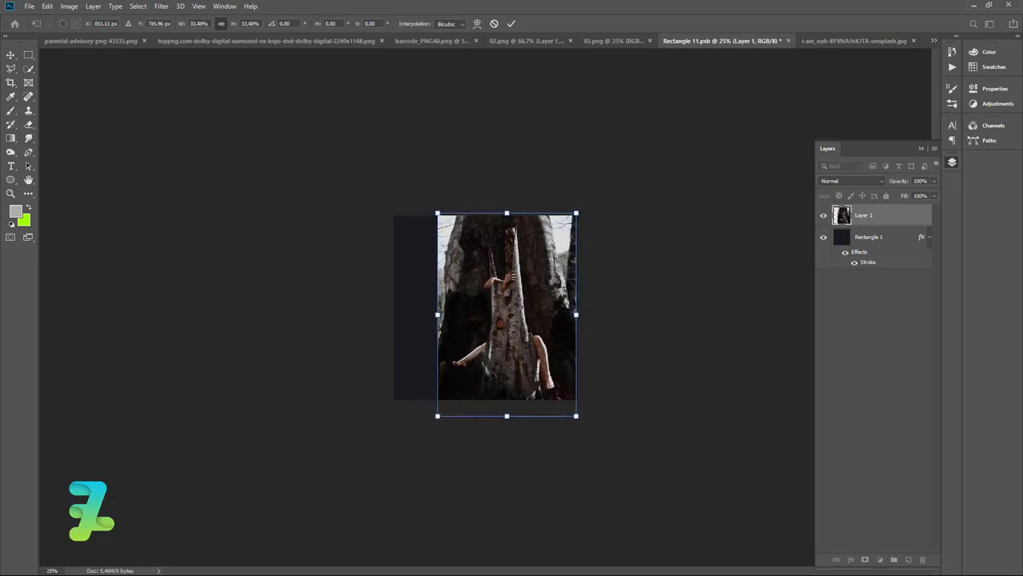
{"action": "left_click_drag", "start_coordinate": [492, 374], "coordinate": [450, 371]}
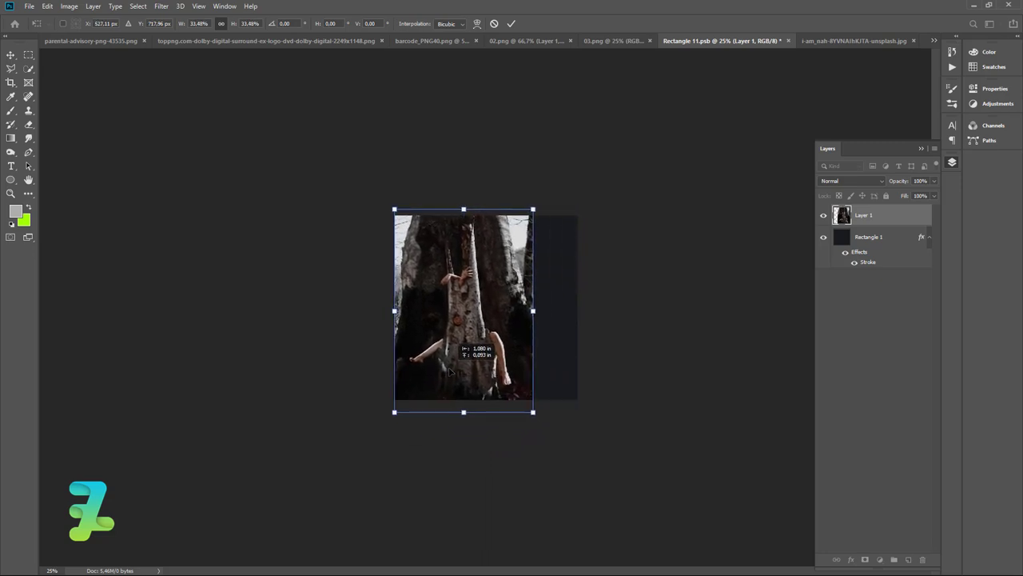
{"action": "key", "text": "Return"}
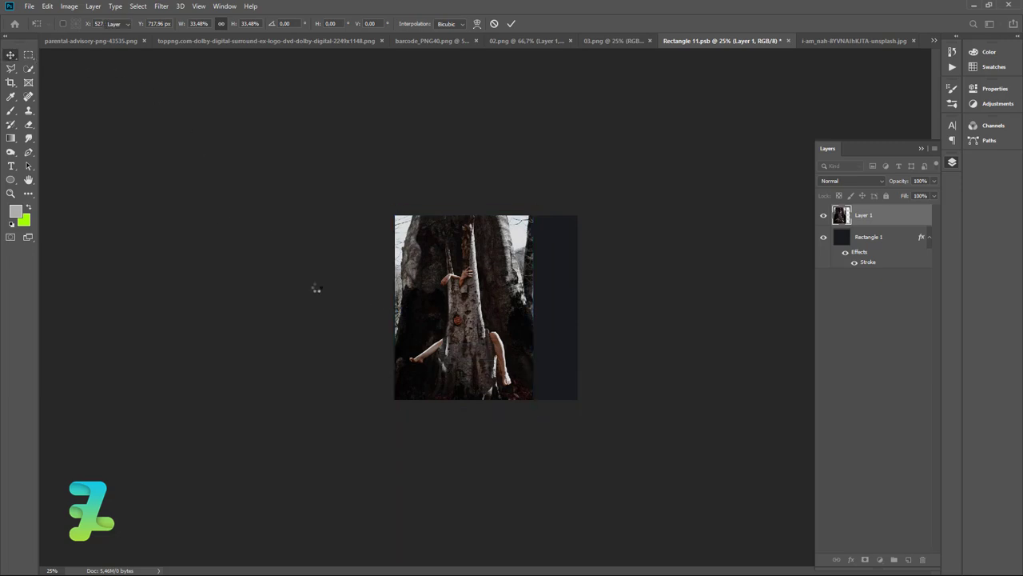
Step: Rescale the tree photo to about 91% to fill the cover height, shifted to the right
{"action": "key", "text": "ctrl+plus"}
{"action": "key", "text": "ctrl+plus"}
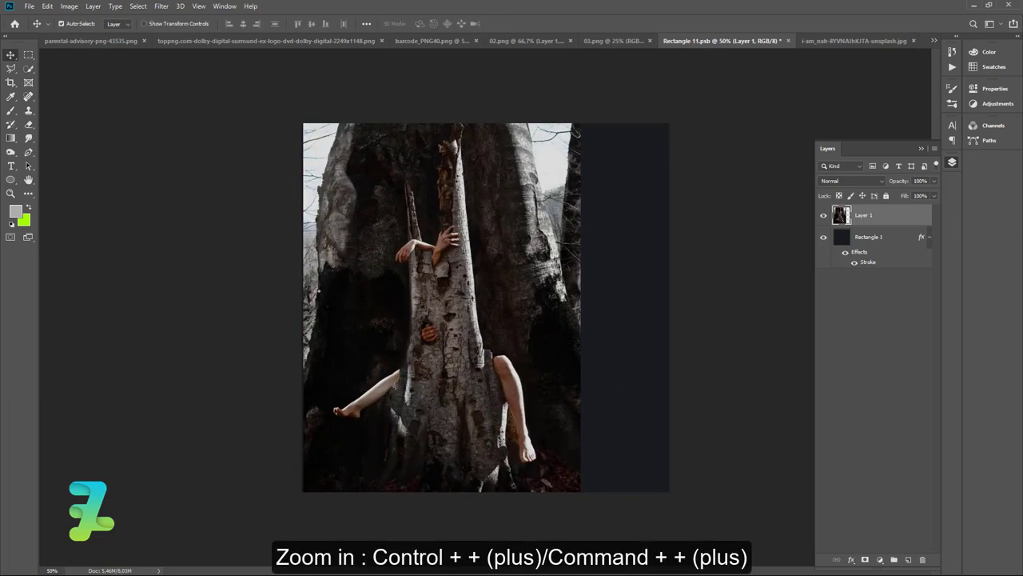
{"action": "key", "text": "ctrl+t"}
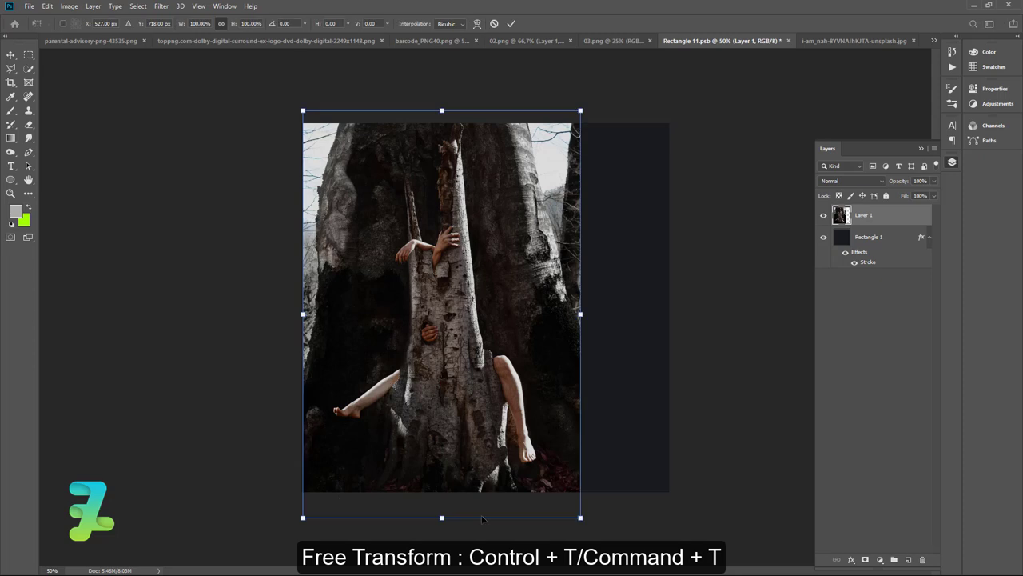
{"action": "left_click_drag", "start_coordinate": [579, 517], "coordinate": [559, 485]}
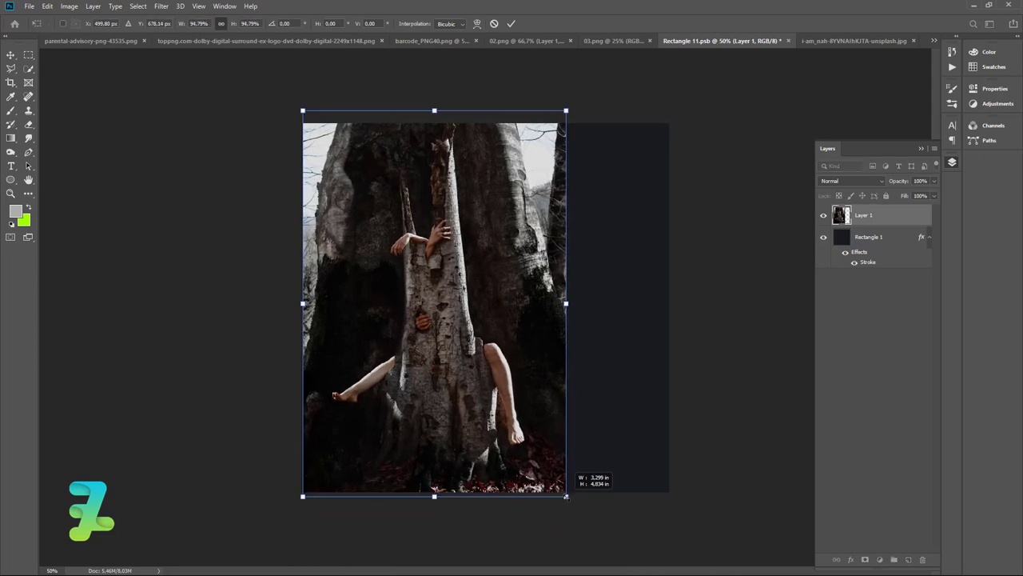
{"action": "left_click_drag", "start_coordinate": [558, 485], "coordinate": [564, 492]}
{"action": "left_click_drag", "start_coordinate": [564, 111], "coordinate": [555, 122]}
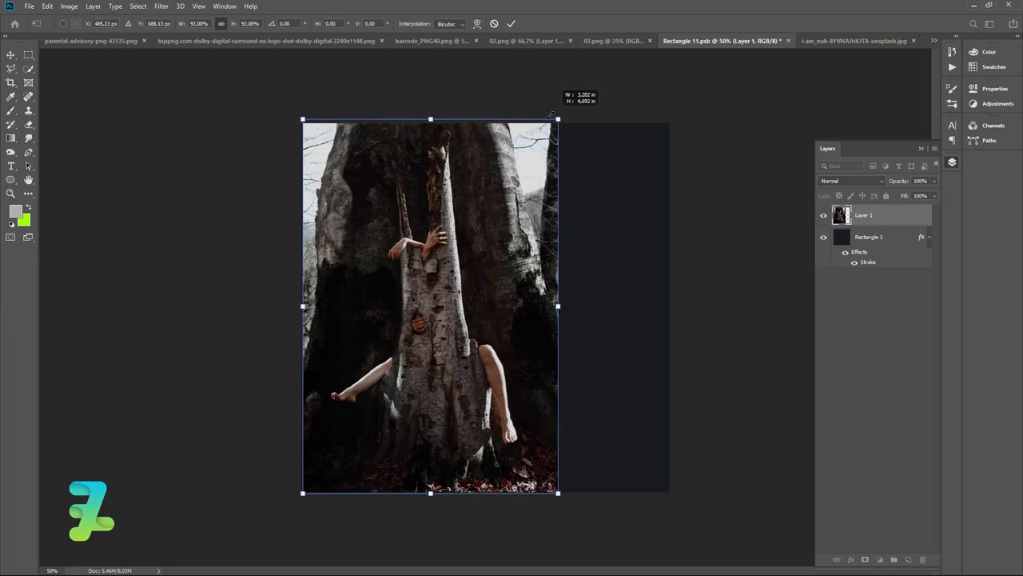
{"action": "left_click_drag", "start_coordinate": [486, 224], "coordinate": [575, 218]}
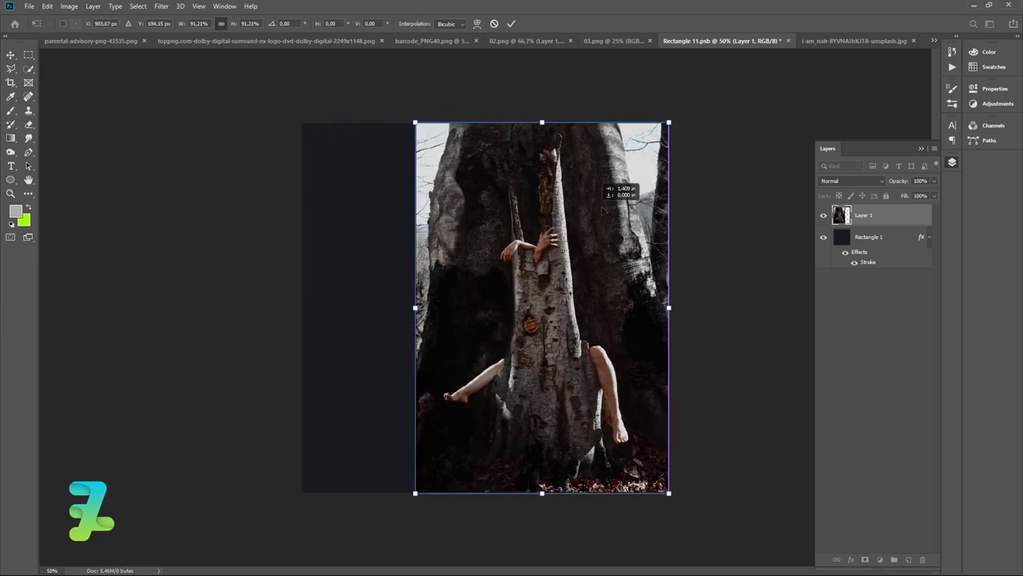
{"action": "left_click", "coordinate": [10, 54]}
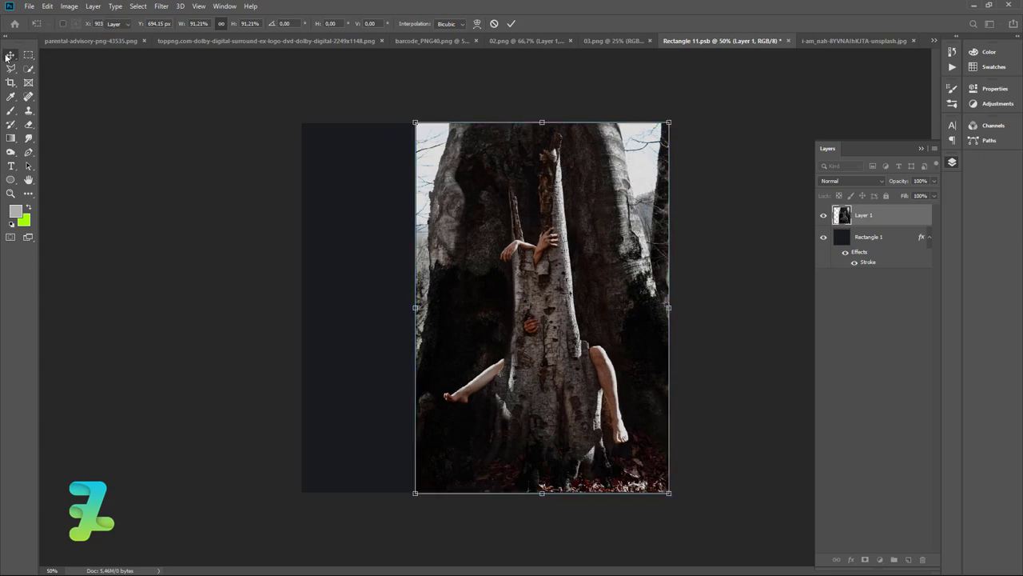
{"action": "left_click", "coordinate": [323, 216]}
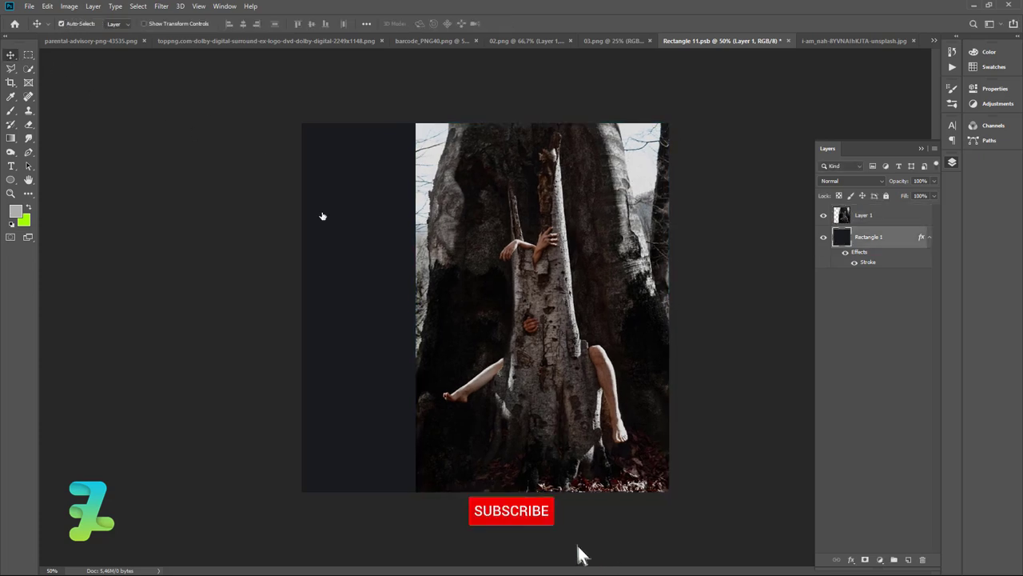
Step: Set the foreground colour to black, #000000
{"action": "double_click", "coordinate": [895, 237]}
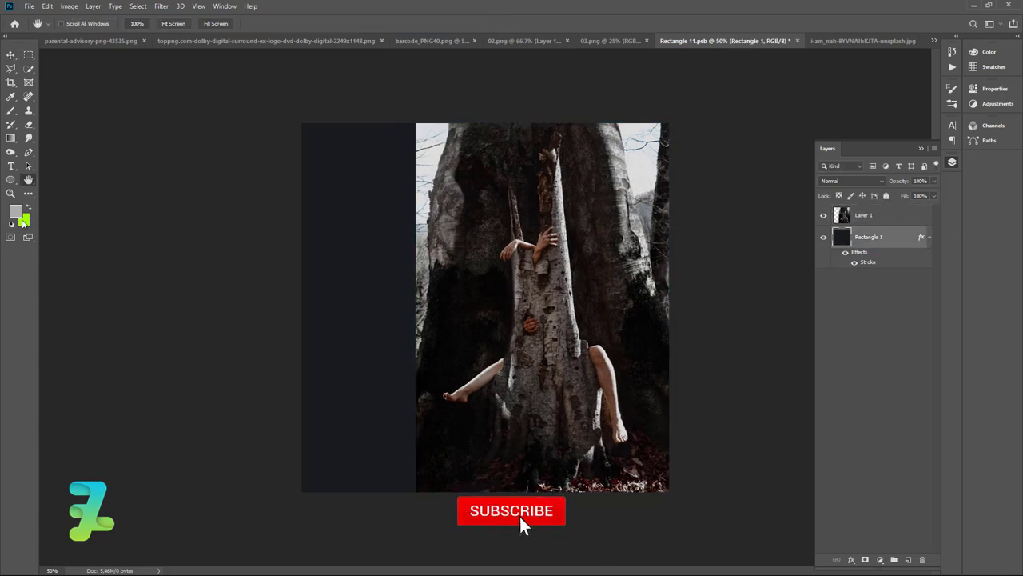
{"action": "left_click", "coordinate": [959, 339]}
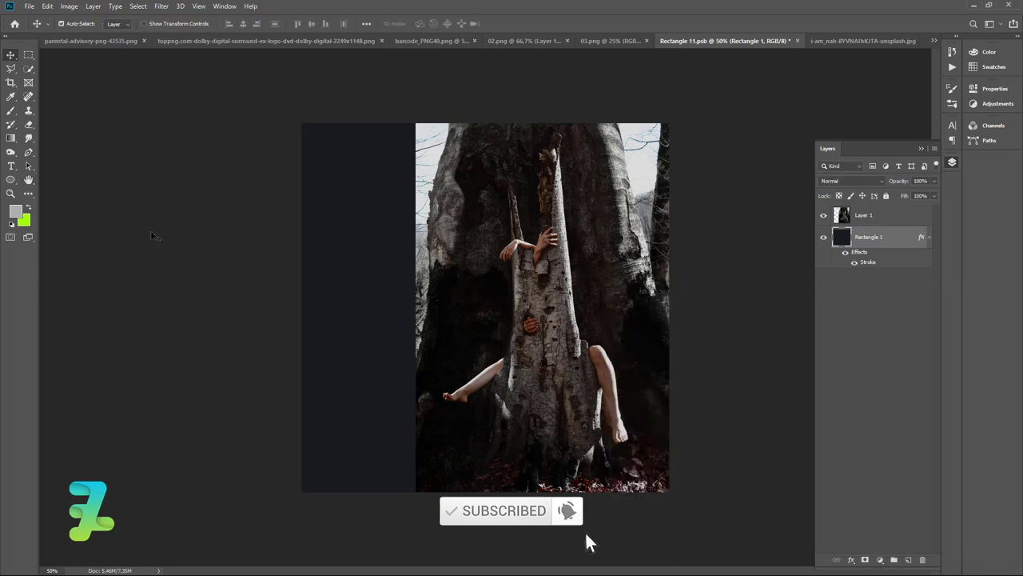
{"action": "left_click", "coordinate": [15, 211]}
{"action": "left_click", "coordinate": [555, 446]}
{"action": "type", "text": "000000"}
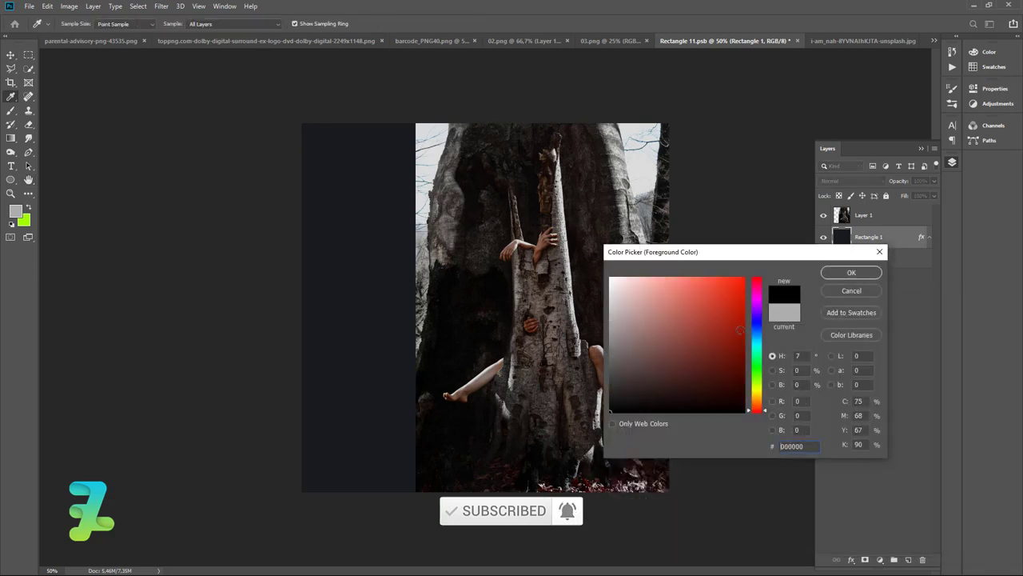
{"action": "left_click", "coordinate": [851, 274]}
Step: Fill Rectangle 1 with black using the Paint Bucket and hide its Stroke effect
{"action": "right_click", "coordinate": [11, 137]}
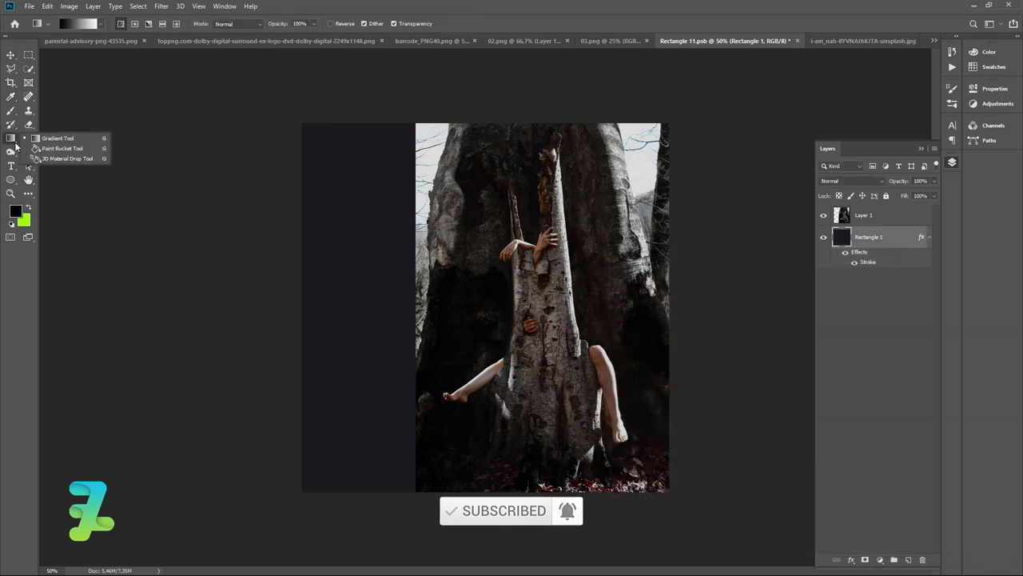
{"action": "left_click", "coordinate": [72, 150]}
{"action": "key", "text": "p"}
{"action": "left_click", "coordinate": [346, 201]}
{"action": "right_click", "coordinate": [345, 202]}
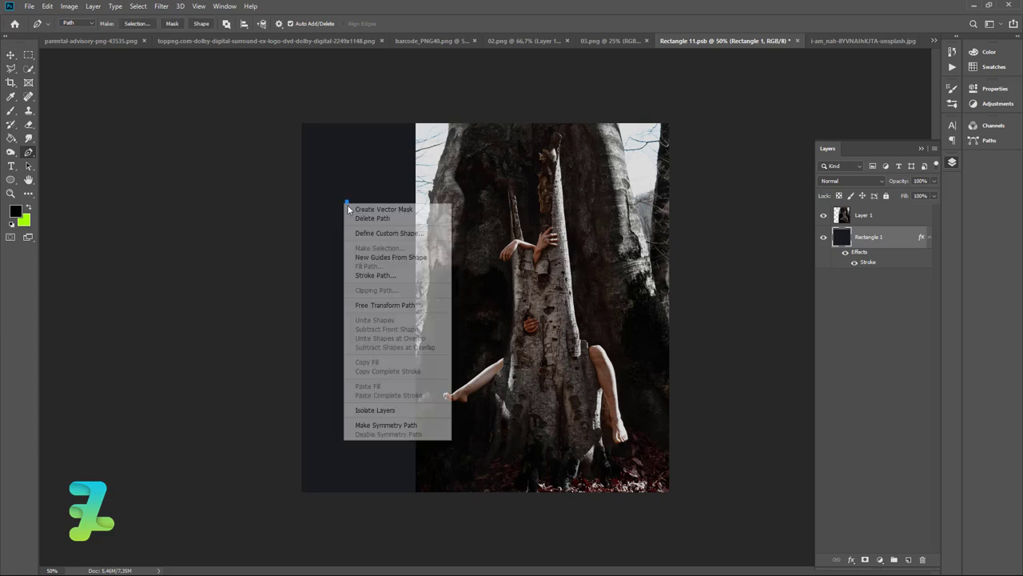
{"action": "key", "text": "Escape"}
{"action": "key", "text": "g"}
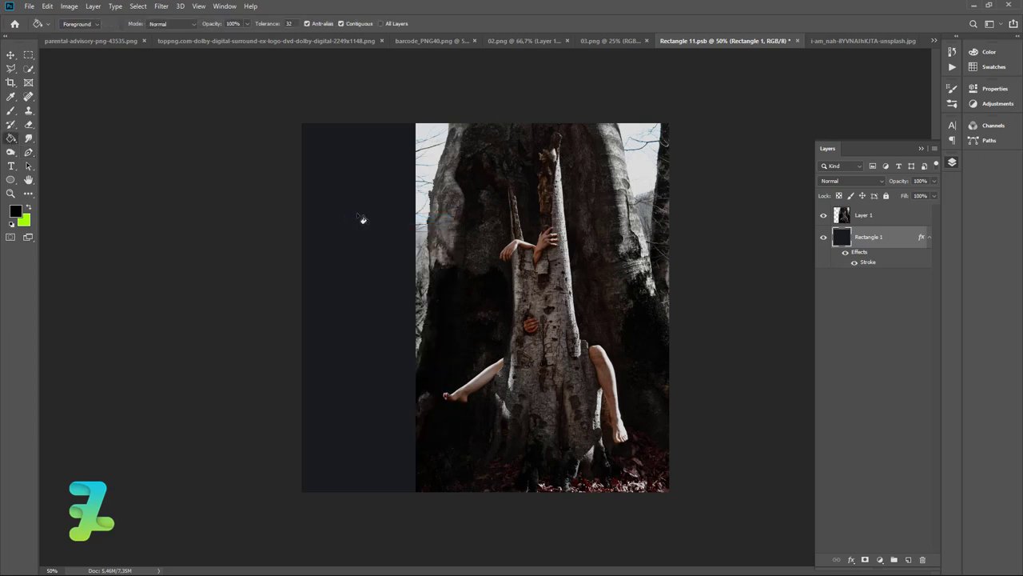
{"action": "left_click", "coordinate": [363, 219]}
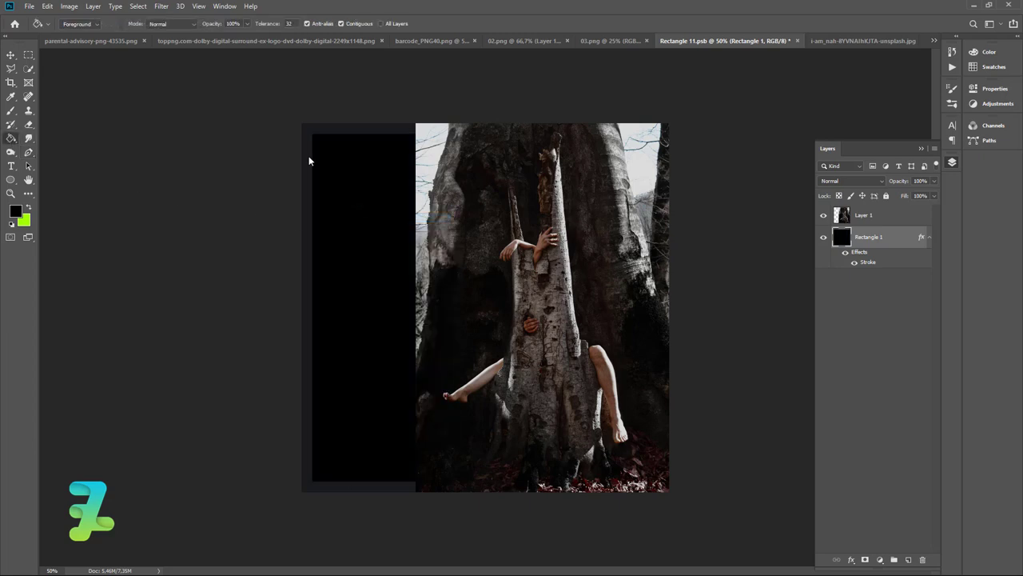
{"action": "left_click", "coordinate": [846, 252]}
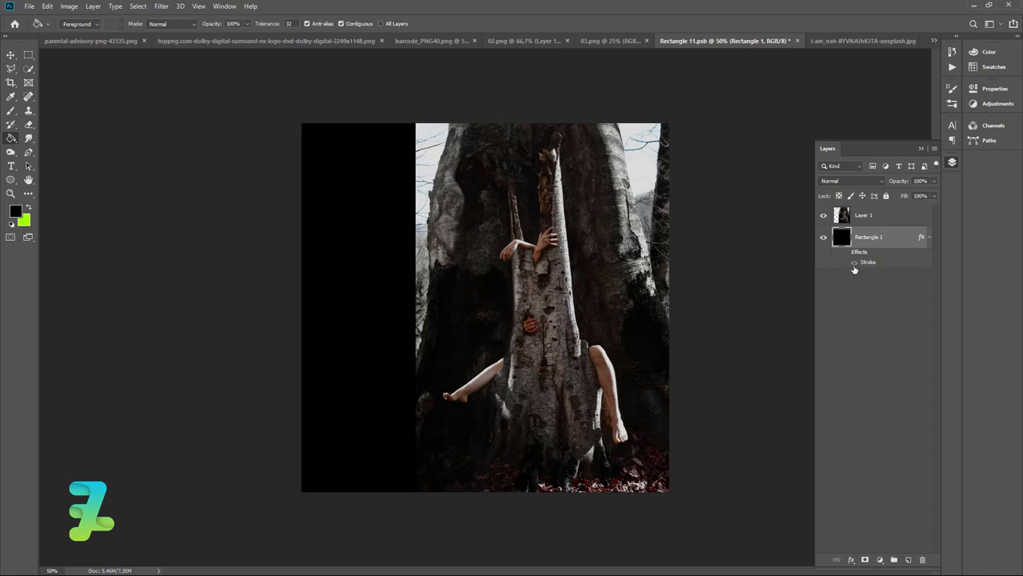
{"action": "left_click", "coordinate": [897, 216]}
{"action": "left_click", "coordinate": [881, 560]}
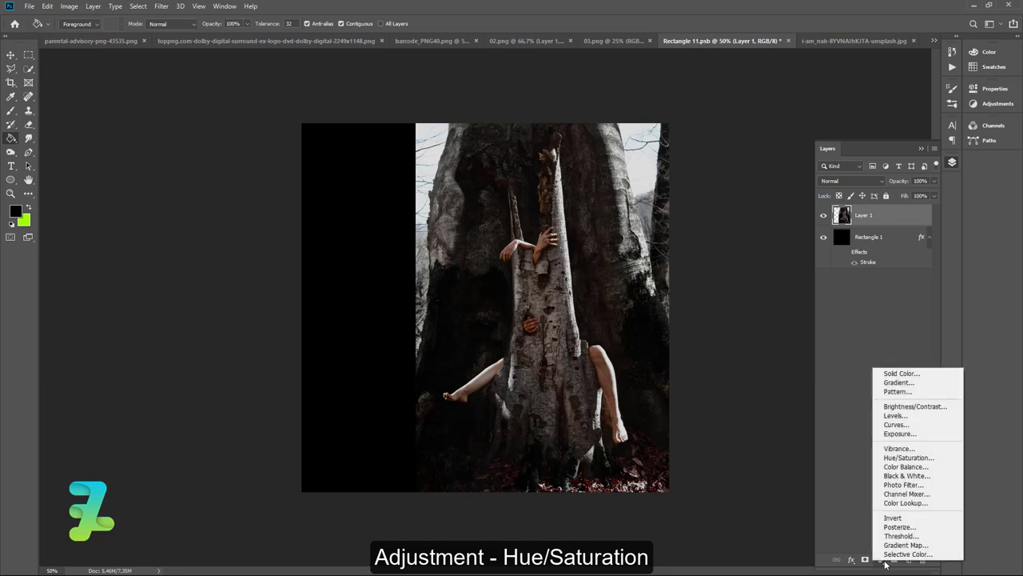
Step: Clip a Hue/Saturation adjustment to the tree photo with Saturation -100 and Lightness -18
{"action": "left_click", "coordinate": [900, 457]}
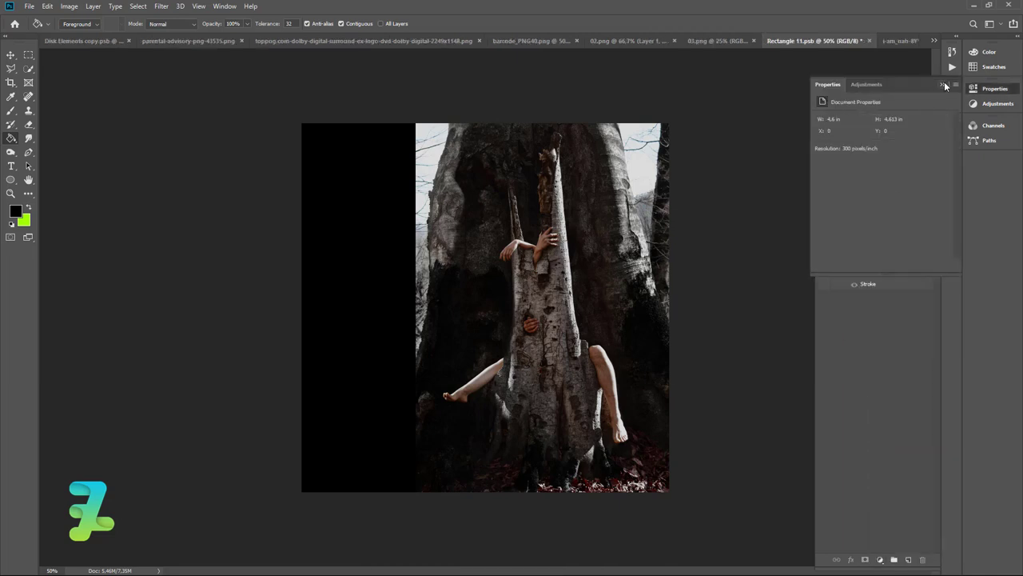
{"action": "left_click", "coordinate": [944, 83]}
{"action": "left_click", "coordinate": [911, 215]}
{"action": "right_click", "coordinate": [912, 214]}
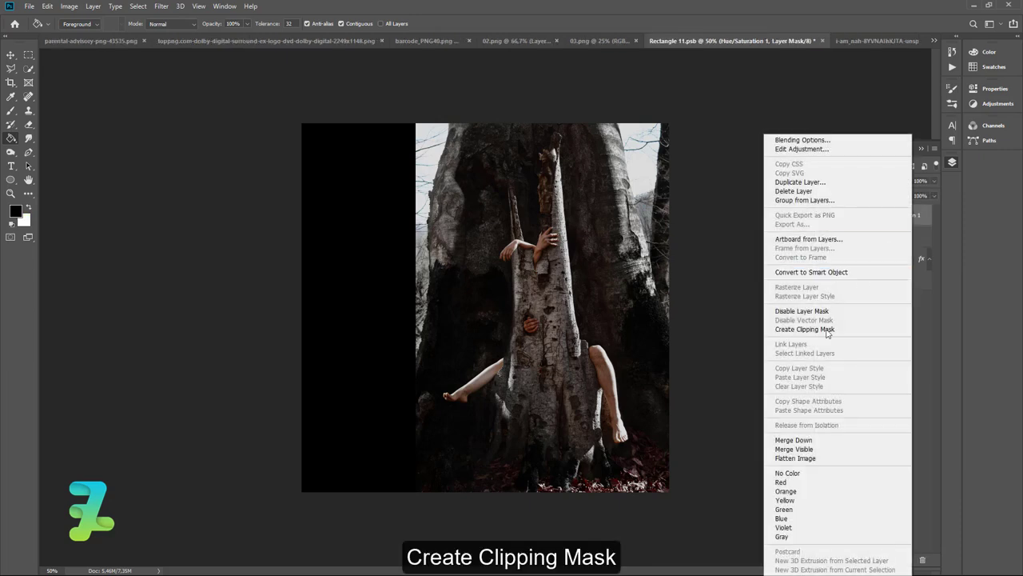
{"action": "left_click", "coordinate": [828, 333]}
{"action": "left_click", "coordinate": [850, 221]}
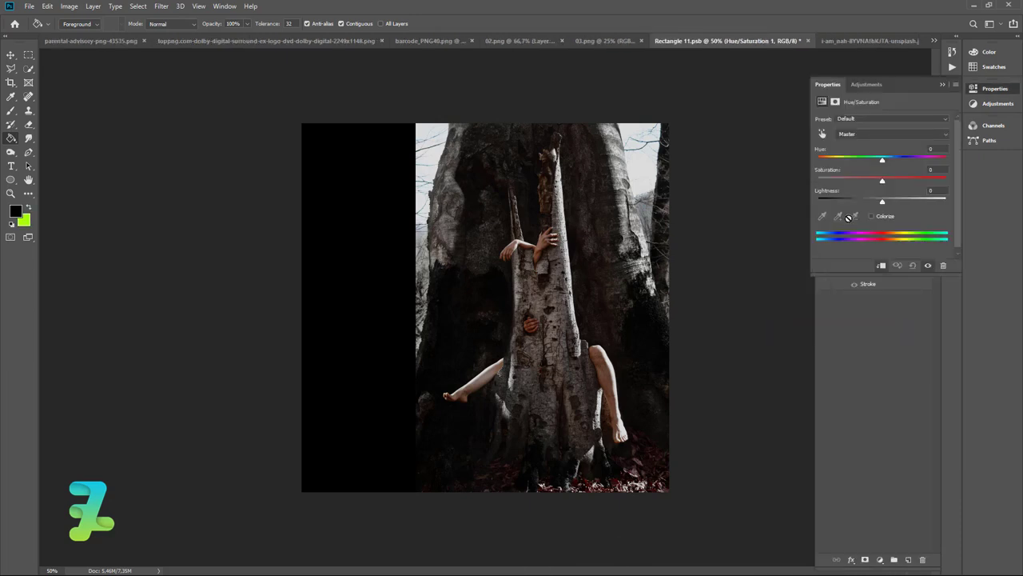
{"action": "left_click_drag", "start_coordinate": [883, 182], "coordinate": [815, 180]}
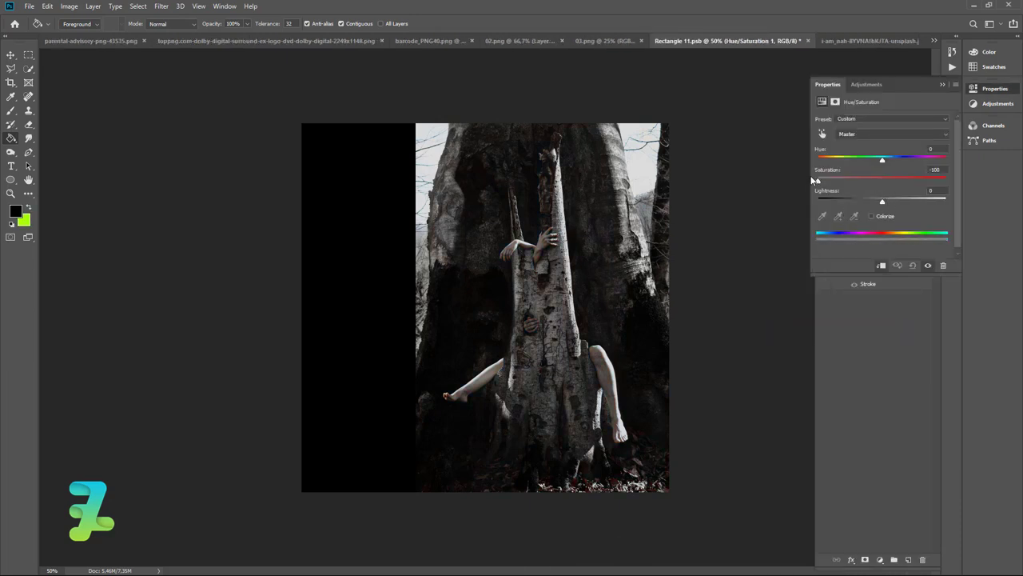
{"action": "left_click_drag", "start_coordinate": [882, 203], "coordinate": [871, 203]}
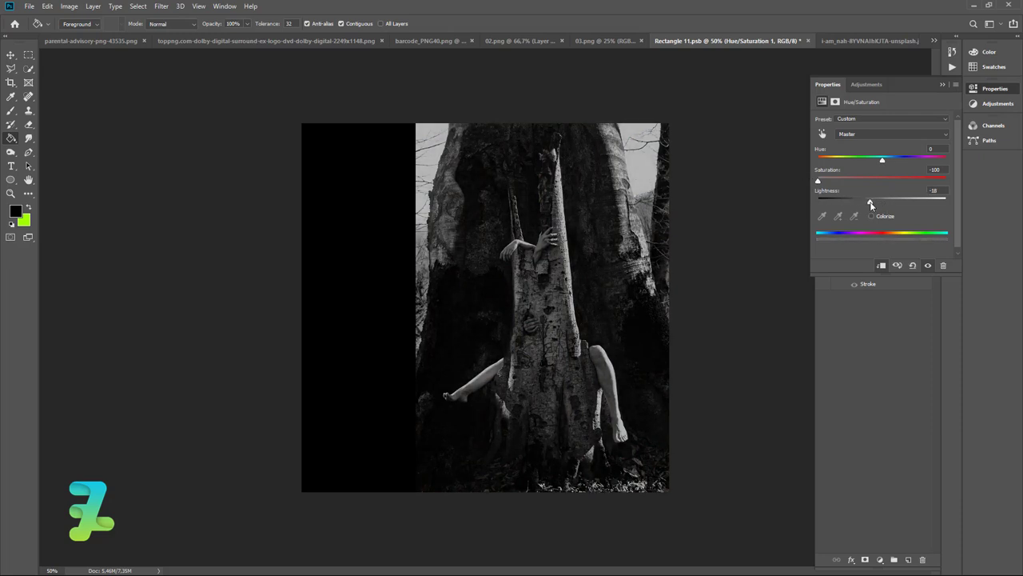
{"action": "left_click", "coordinate": [941, 85]}
{"action": "left_click", "coordinate": [880, 557]}
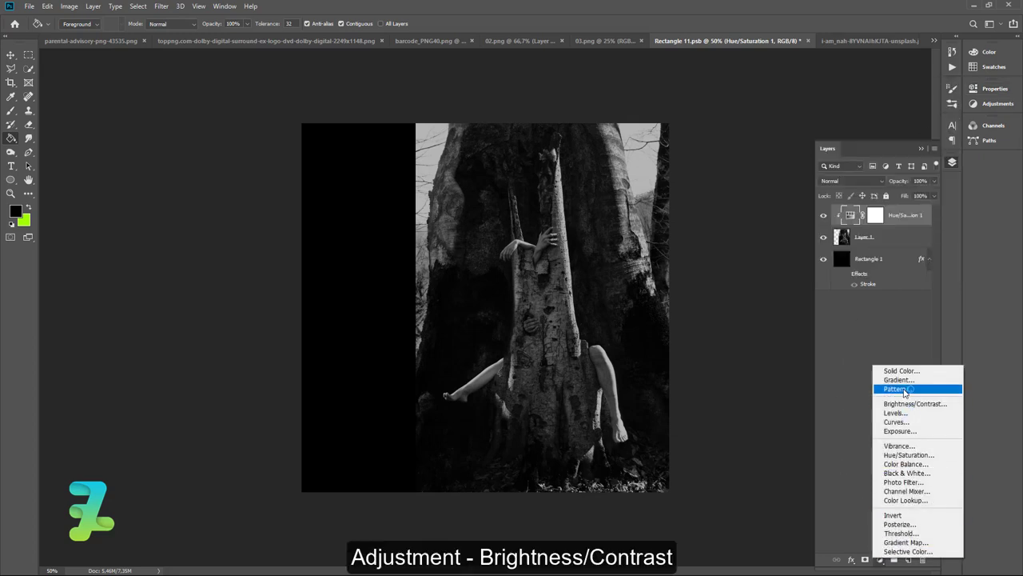
Step: Clip a Brightness/Contrast adjustment (Brightness 3, Contrast 28) to the tree photo and add empty Layer 2
{"action": "left_click", "coordinate": [902, 399]}
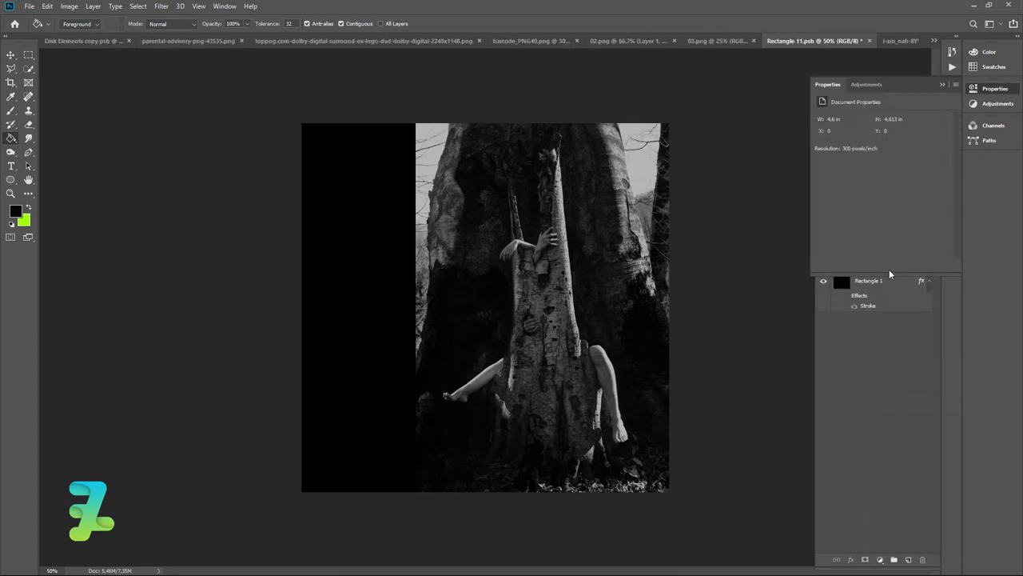
{"action": "left_click", "coordinate": [941, 84]}
{"action": "right_click", "coordinate": [890, 218]}
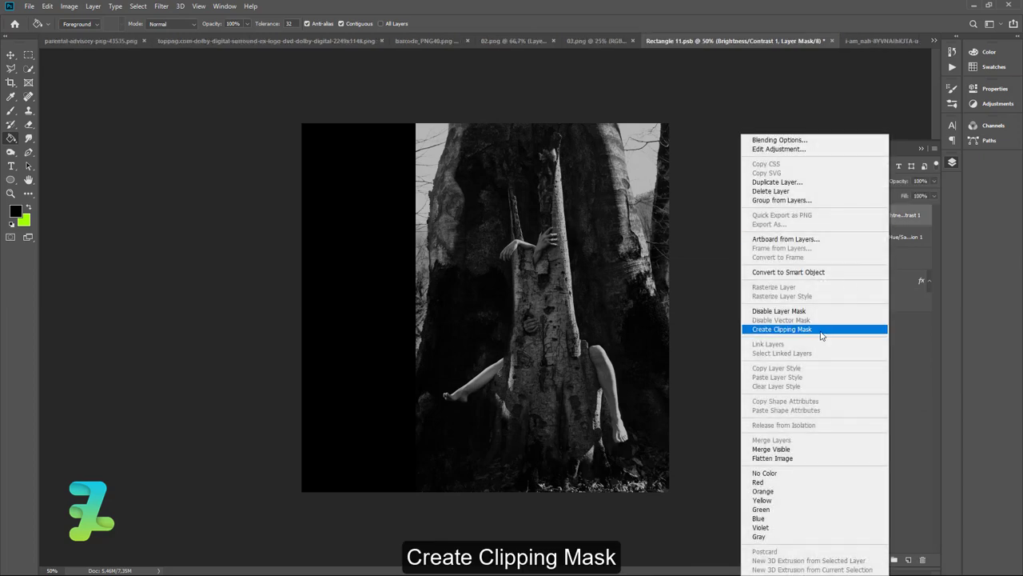
{"action": "left_click", "coordinate": [787, 329]}
{"action": "double_click", "coordinate": [850, 216]}
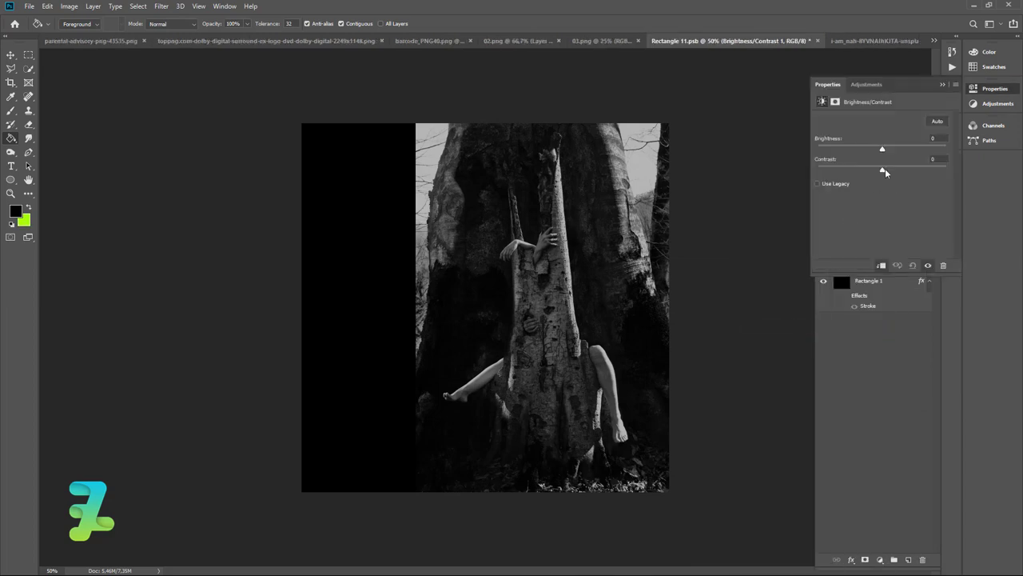
{"action": "mouse_move", "coordinate": [887, 171]}
{"action": "left_mouse_down"}
{"action": "mouse_move", "coordinate": [918, 172]}
{"action": "mouse_move", "coordinate": [898, 171]}
{"action": "mouse_move", "coordinate": [884, 152]}
{"action": "left_mouse_up"}
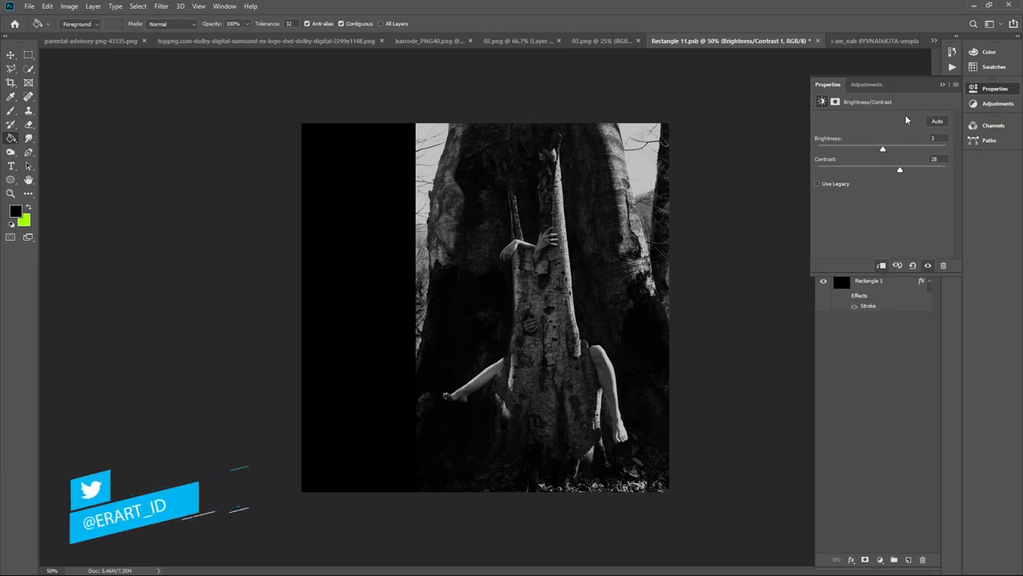
{"action": "left_click", "coordinate": [943, 84]}
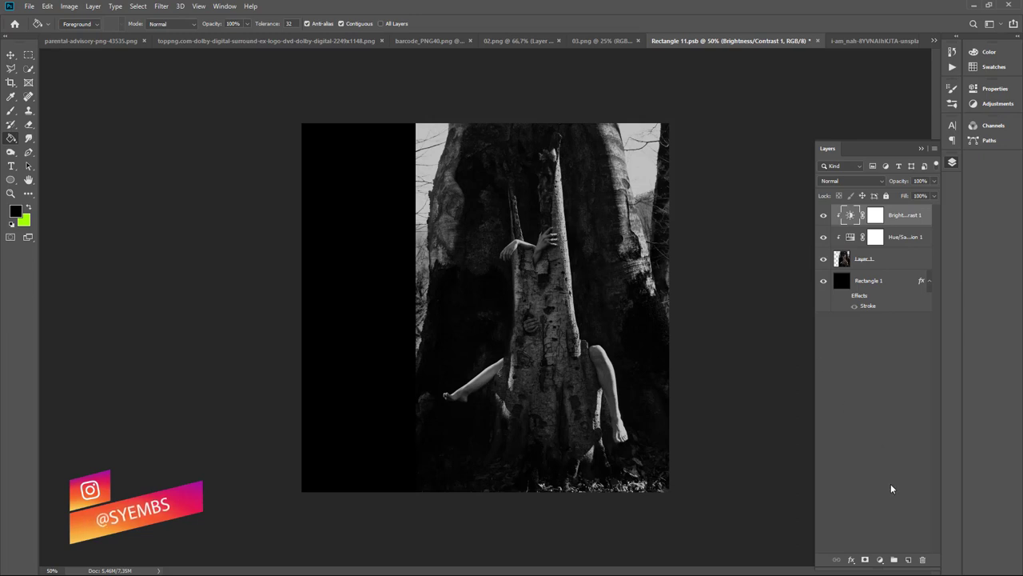
{"action": "left_click", "coordinate": [912, 560]}
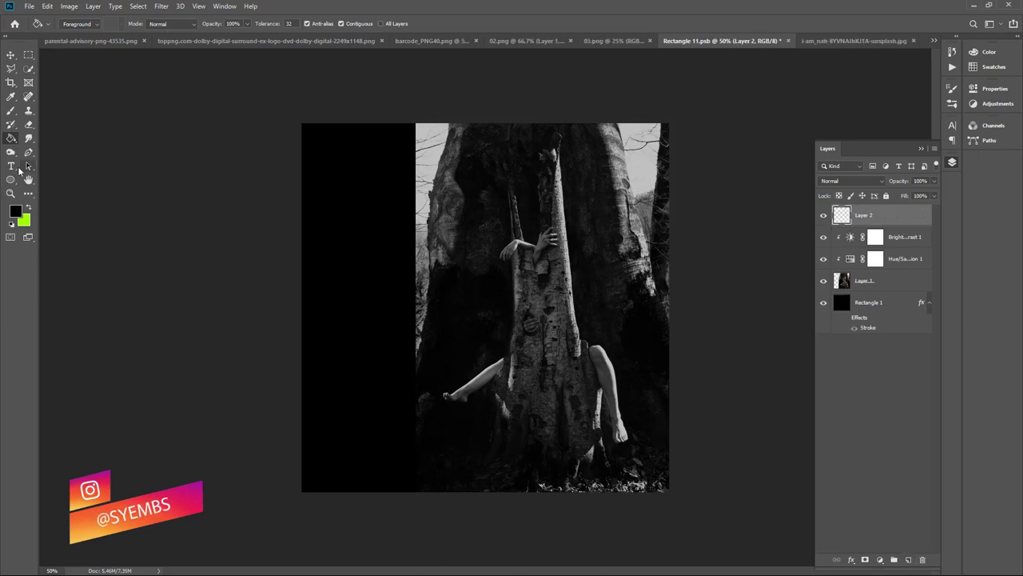
Step: Start a white text box on the photo using the Roboto font
{"action": "left_click", "coordinate": [10, 166]}
{"action": "left_click", "coordinate": [15, 210]}
{"action": "left_click_drag", "start_coordinate": [633, 324], "coordinate": [604, 220]}
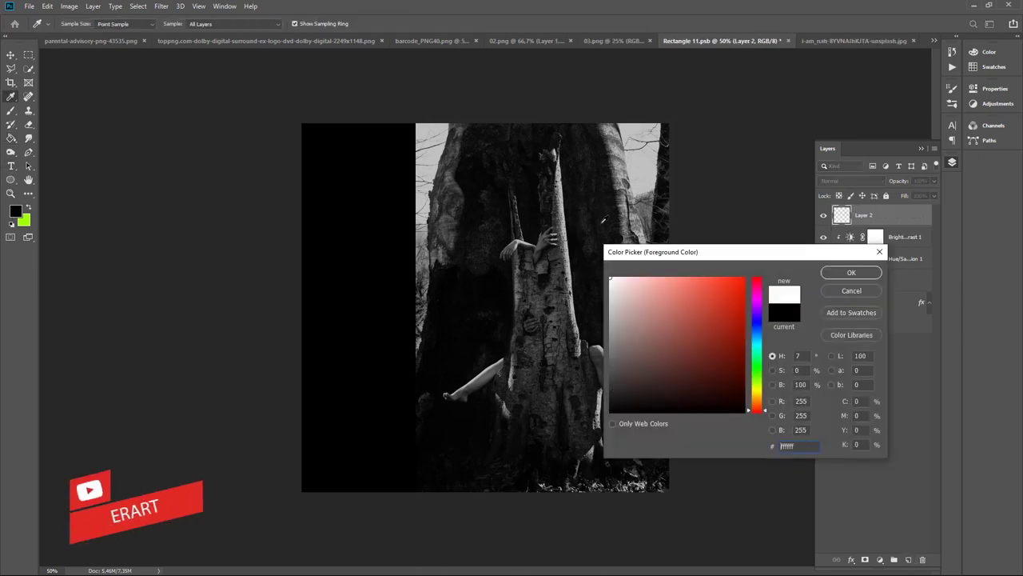
{"action": "left_click", "coordinate": [837, 274]}
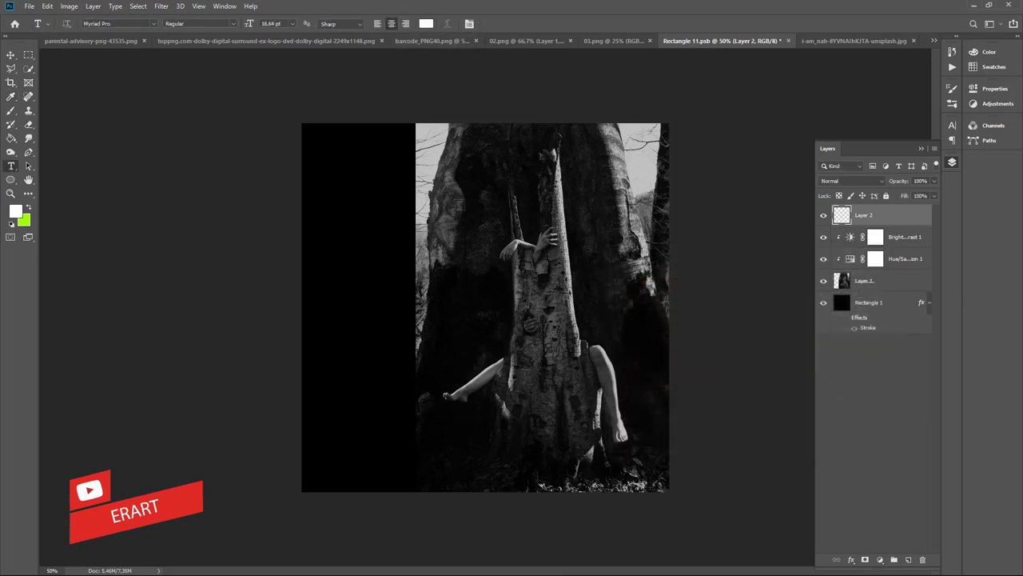
{"action": "left_click", "coordinate": [516, 206]}
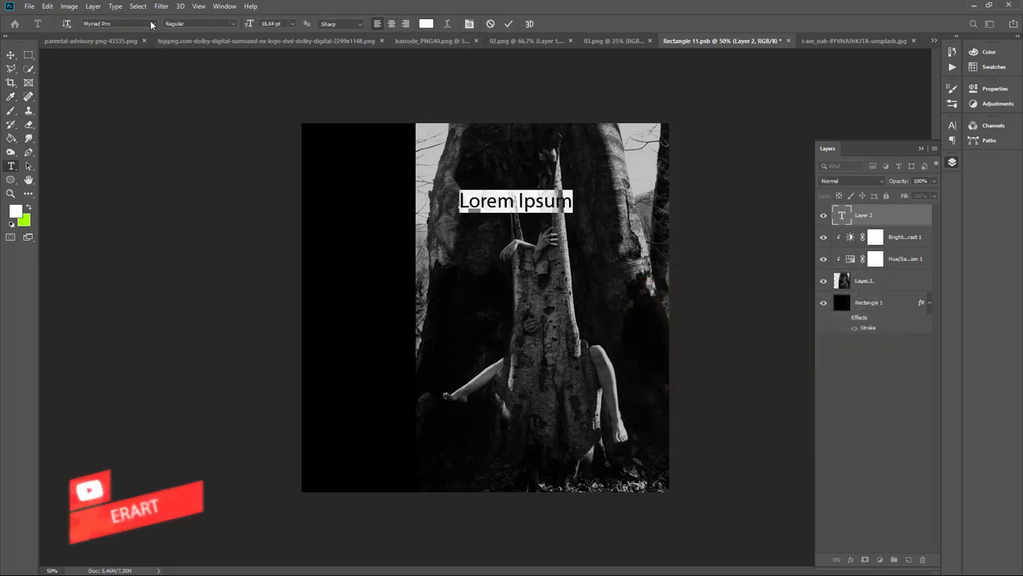
{"action": "left_click", "coordinate": [153, 24]}
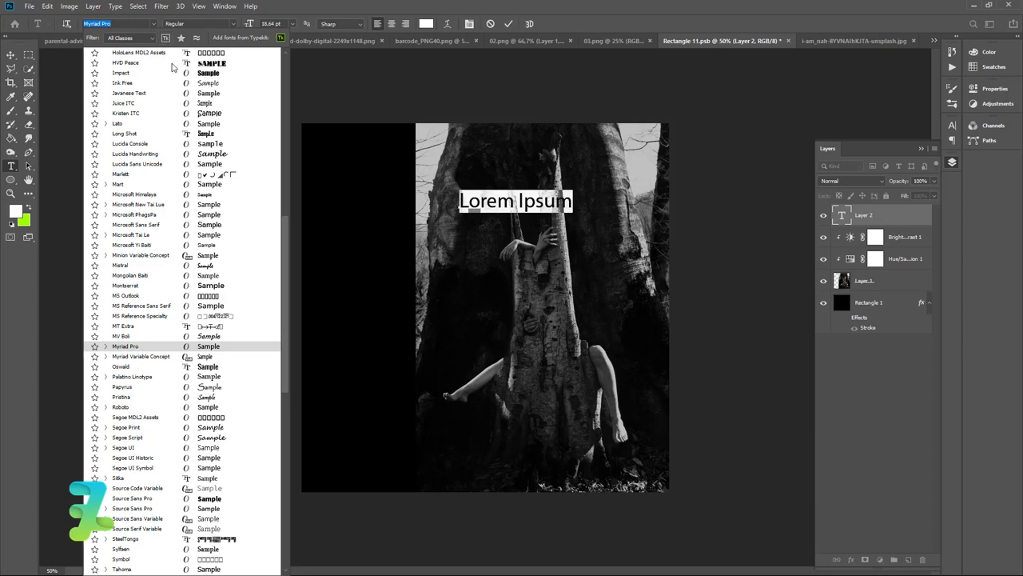
{"action": "scroll", "coordinate": [284, 208], "scroll_direction": "up", "scroll_amount": 1}
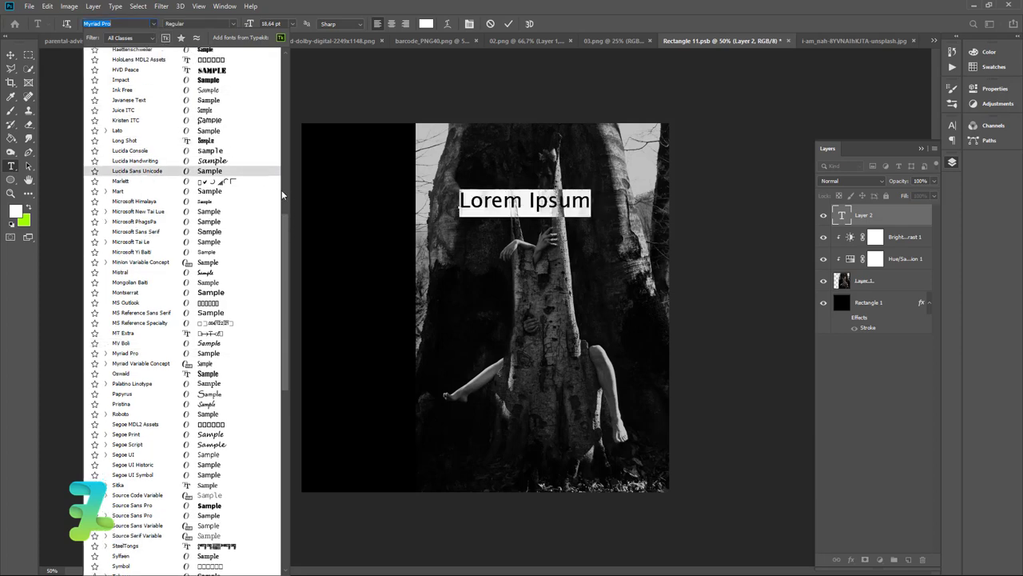
{"action": "scroll", "coordinate": [281, 195], "scroll_direction": "up", "scroll_amount": 7}
{"action": "scroll", "coordinate": [285, 53], "scroll_direction": "up", "scroll_amount": 4}
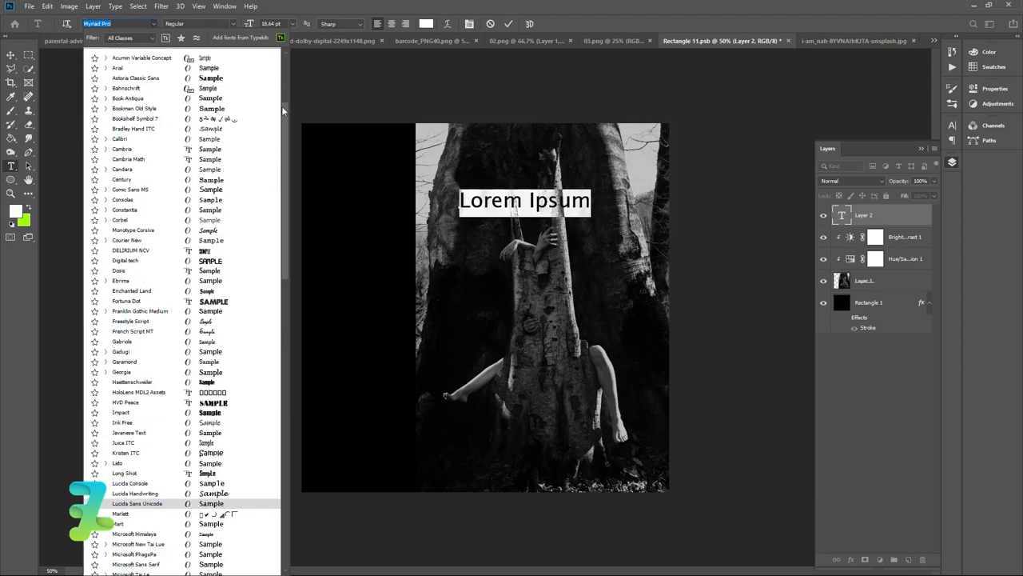
{"action": "scroll", "coordinate": [285, 112], "scroll_direction": "up", "scroll_amount": 5}
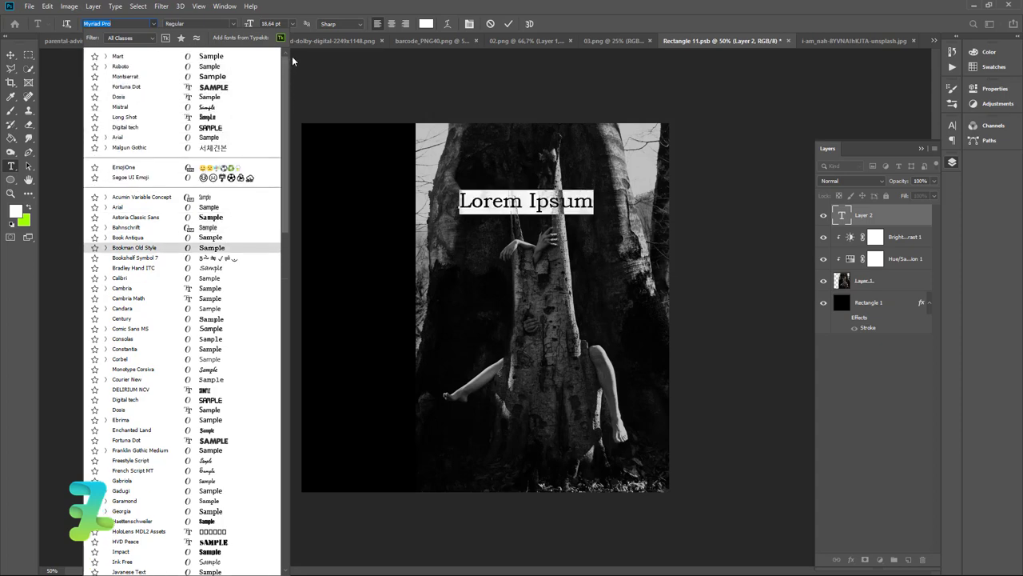
{"action": "left_click", "coordinate": [148, 67]}
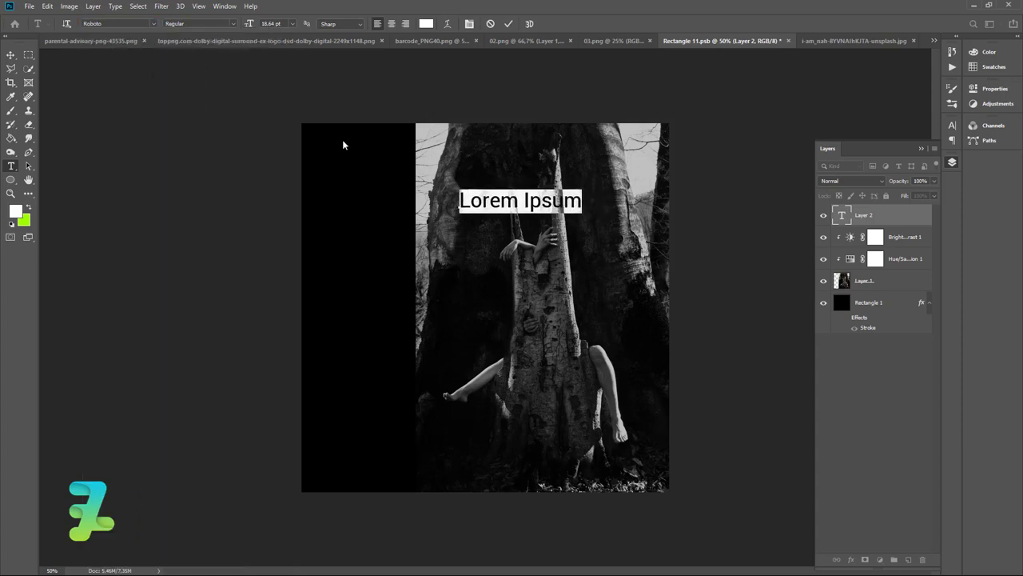
Step: Replace the placeholder with TREE MAN stacked one letter per line, centre-aligned
{"action": "left_click", "coordinate": [342, 144]}
{"action": "double_click", "coordinate": [841, 216]}
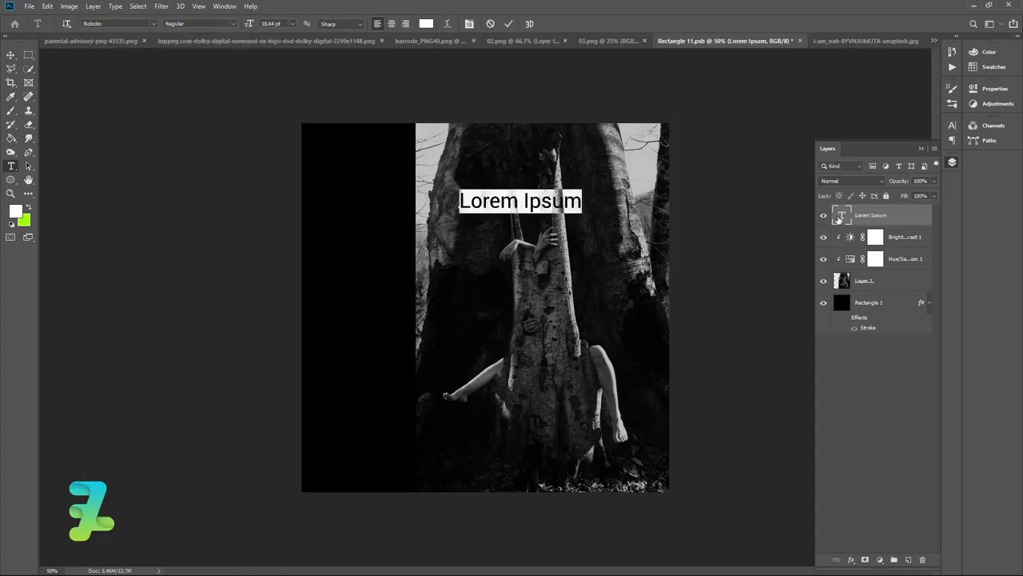
{"action": "double_click", "coordinate": [841, 215]}
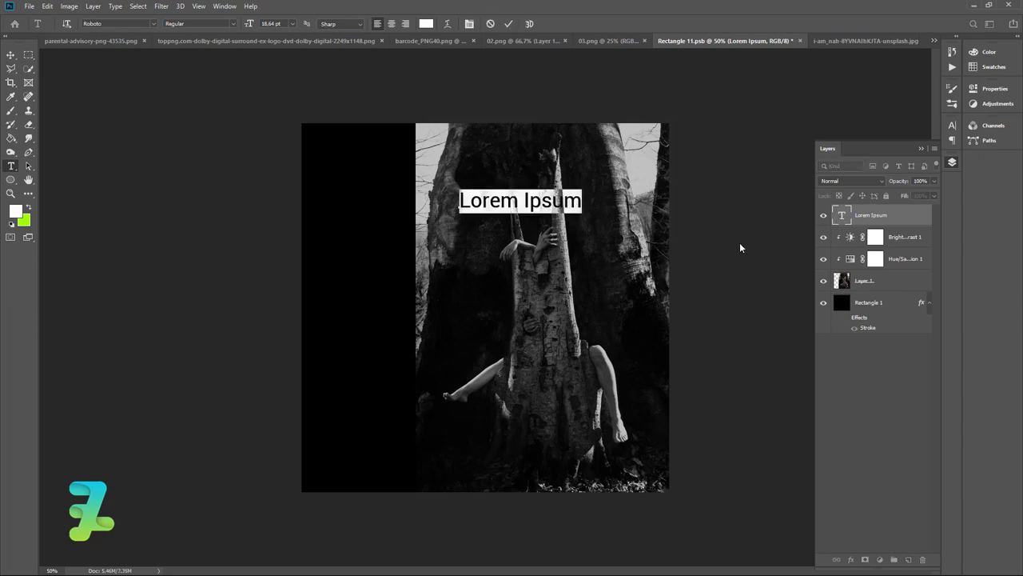
{"action": "key", "text": "BackSpace"}
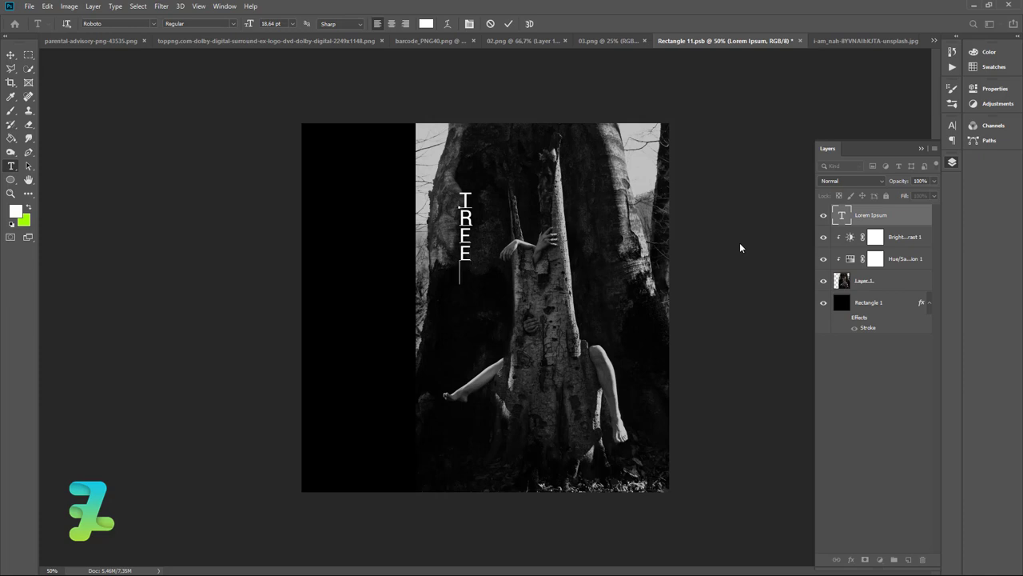
{"action": "type", "text": "M"}
{"action": "key", "text": "BackSpace"}
{"action": "key", "text": "Return"}
{"action": "type", "text": "MAN"}
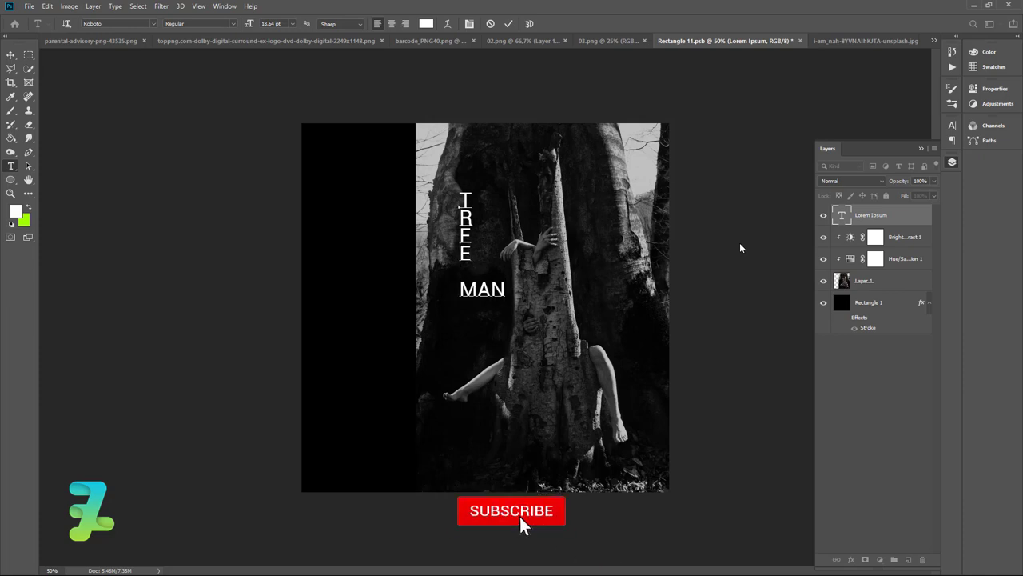
{"action": "key", "text": "BackSpace"}
{"action": "key", "text": "BackSpace"}
{"action": "key", "text": "Return"}
{"action": "type", "text": "A"}
{"action": "key", "text": "Return"}
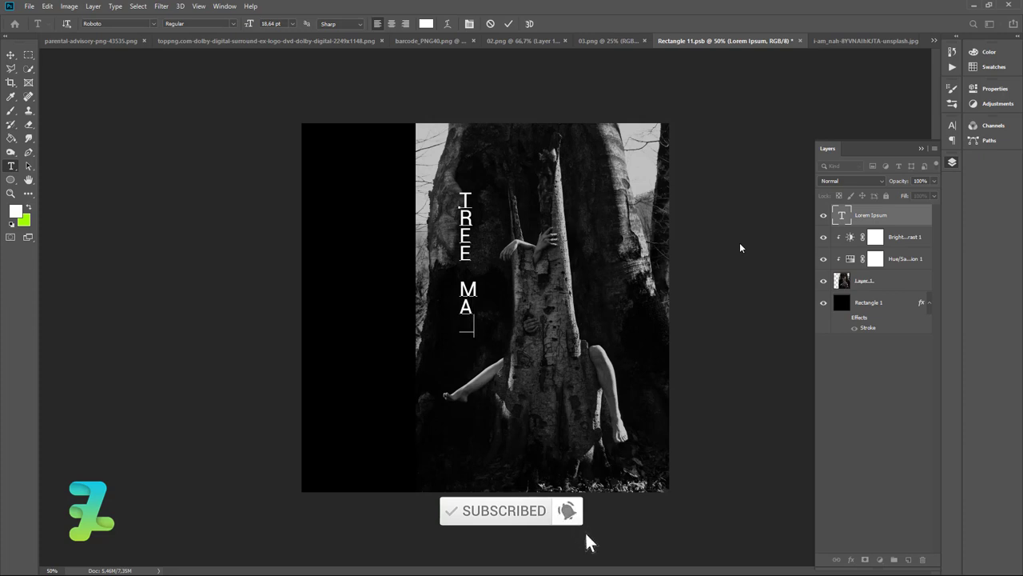
{"action": "type", "text": "N"}
{"action": "key", "text": "ctrl+a"}
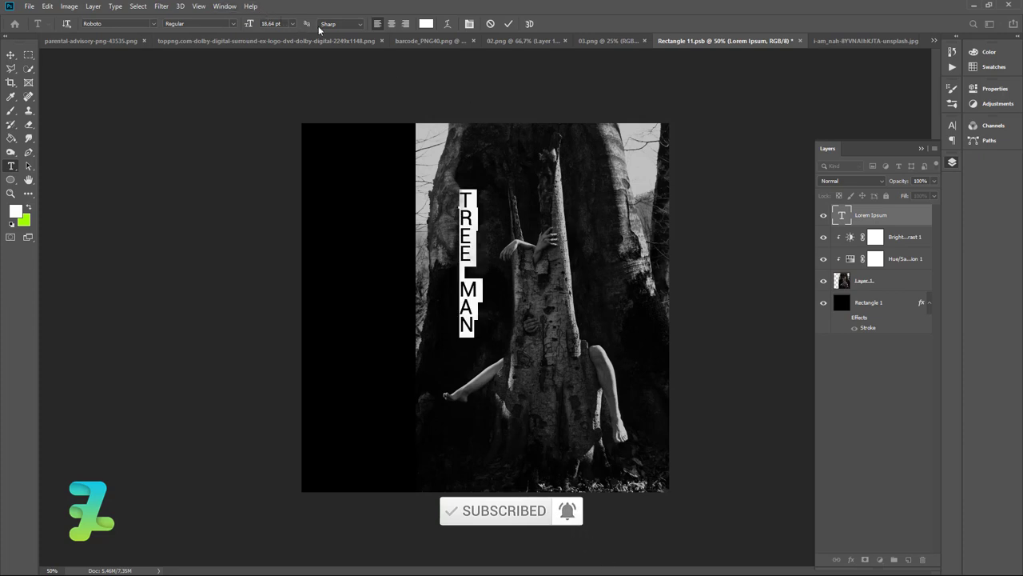
{"action": "left_click", "coordinate": [392, 24]}
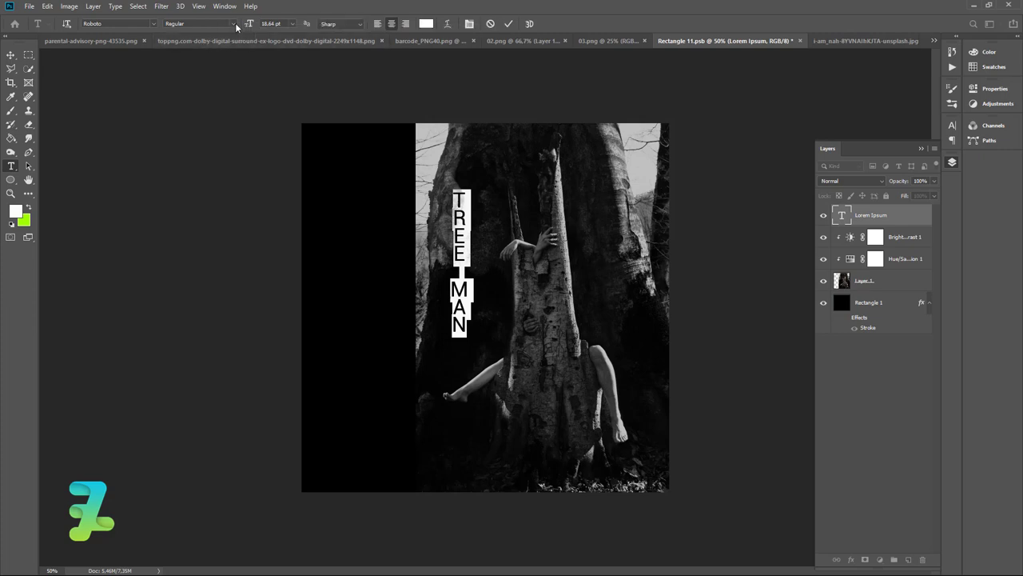
Step: Change the TREE MAN font style to Bold Condensed
{"action": "left_click", "coordinate": [234, 24]}
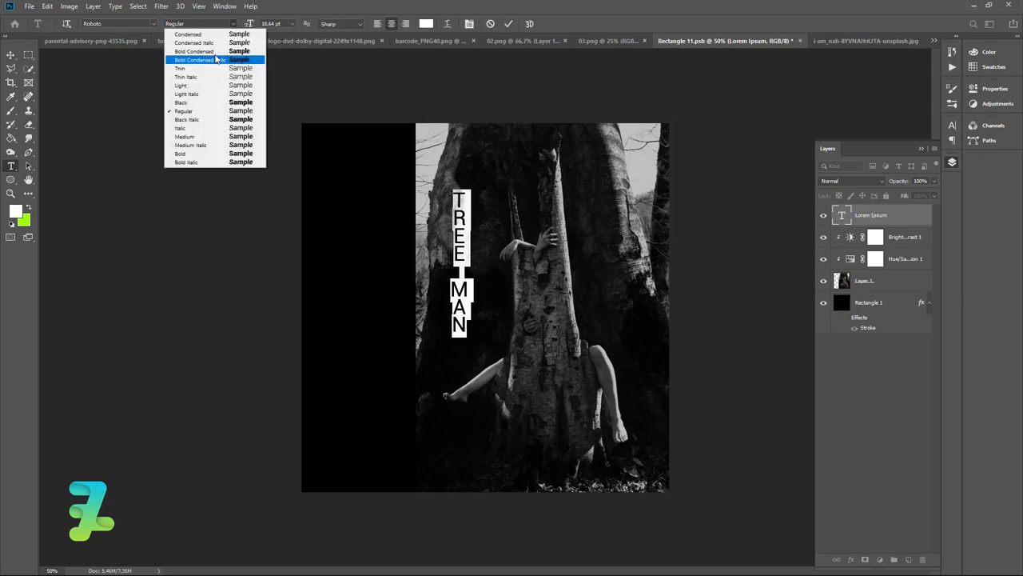
{"action": "left_click", "coordinate": [215, 51]}
{"action": "key", "text": "ctrl+Return"}
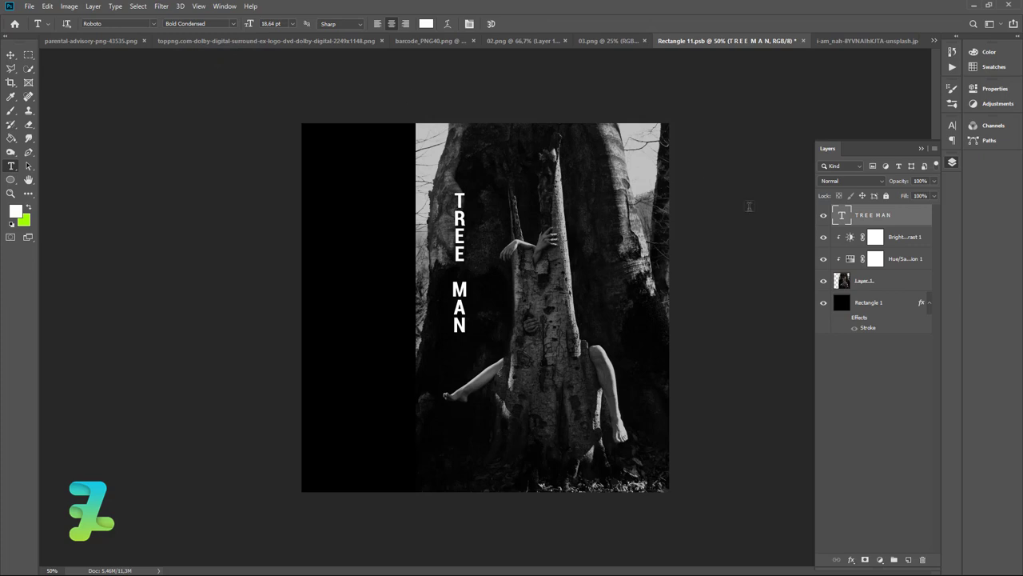
{"action": "double_click", "coordinate": [844, 216]}
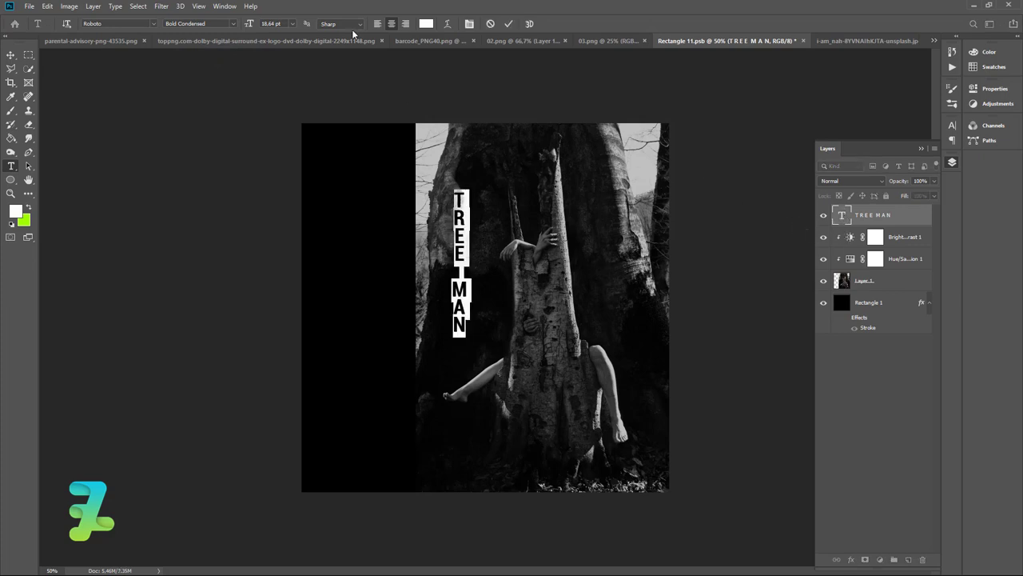
{"action": "left_click", "coordinate": [470, 24]}
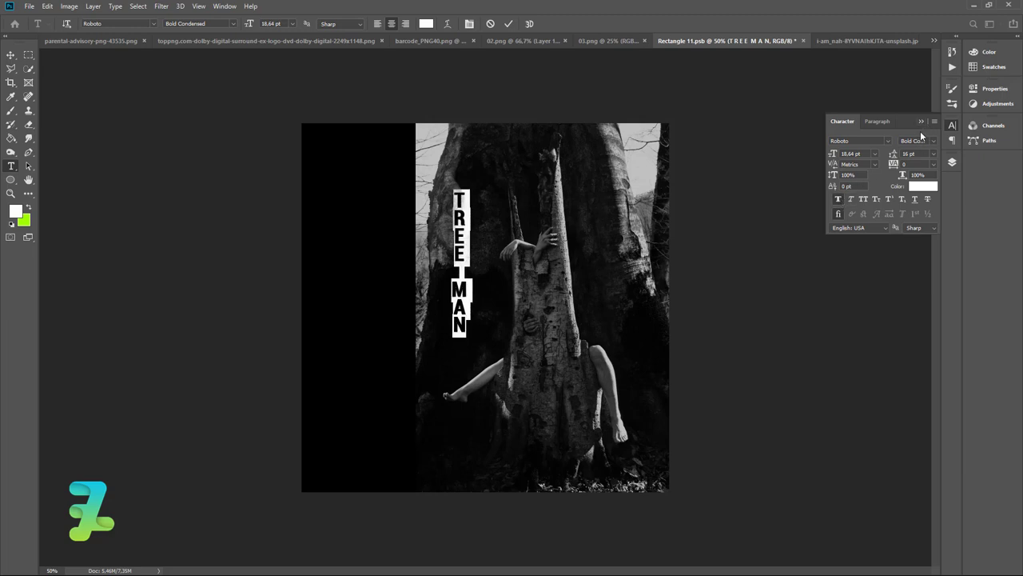
{"action": "left_click", "coordinate": [921, 122]}
Step: Scale the TREE MAN text to about 216% and move it right and down over the trunk
{"action": "left_click", "coordinate": [10, 54]}
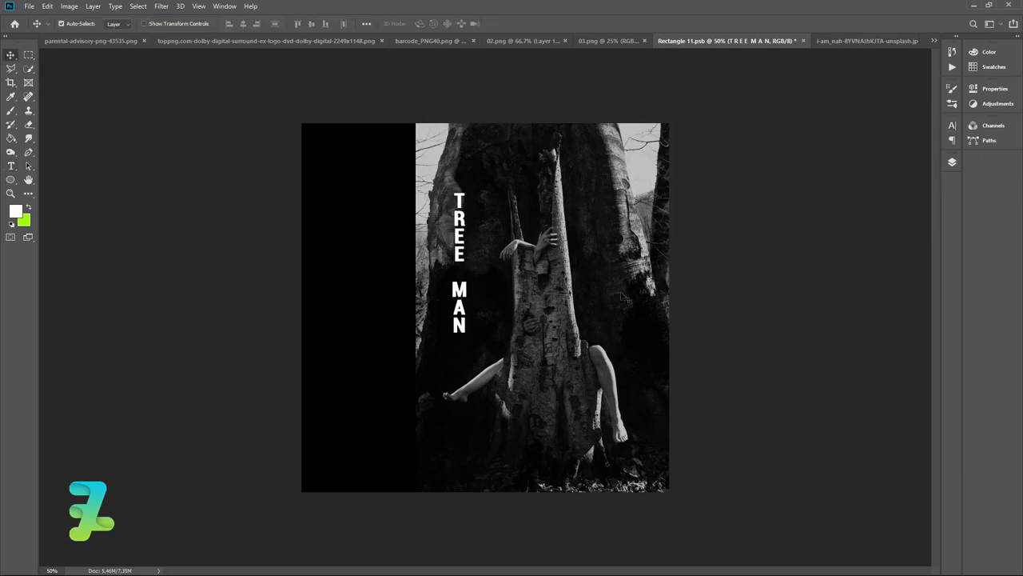
{"action": "left_click", "coordinate": [953, 163]}
{"action": "key", "text": "ctrl+t"}
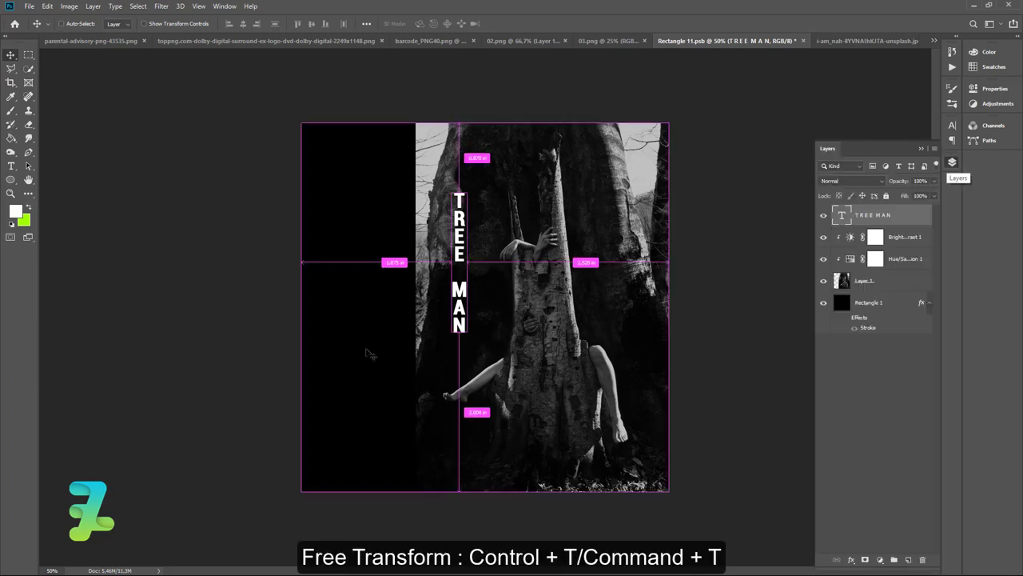
{"action": "mouse_move", "coordinate": [469, 336]}
{"action": "left_mouse_down"}
{"action": "mouse_move", "coordinate": [477, 423]}
{"action": "mouse_move", "coordinate": [504, 414]}
{"action": "left_mouse_up"}
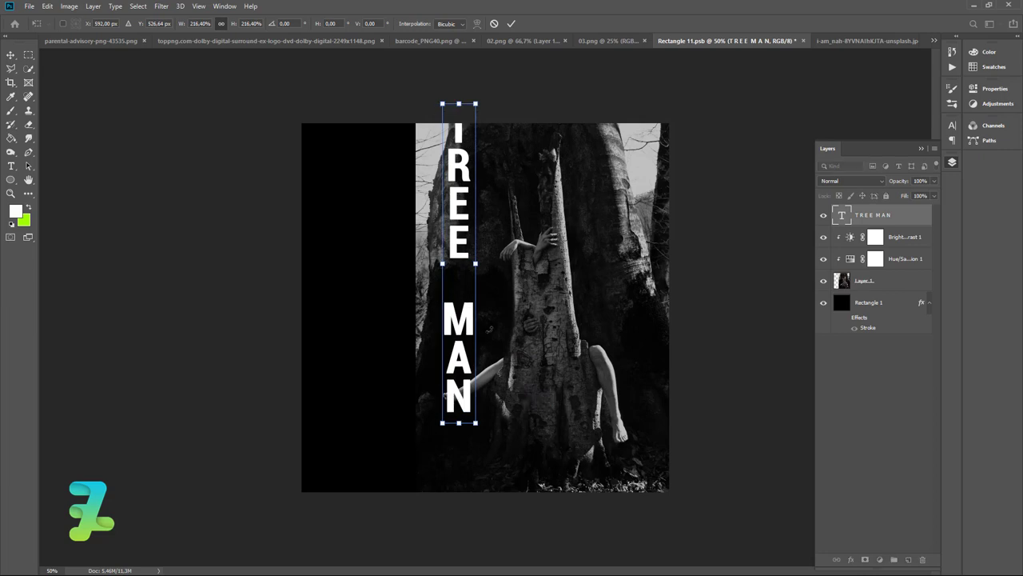
{"action": "left_click_drag", "start_coordinate": [464, 286], "coordinate": [481, 328]}
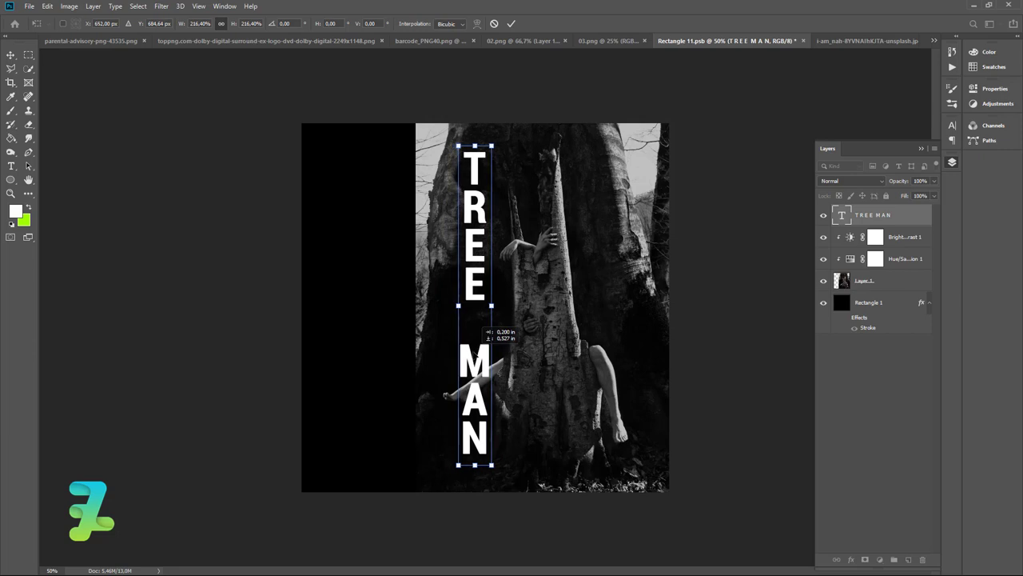
{"action": "left_click", "coordinate": [8, 60]}
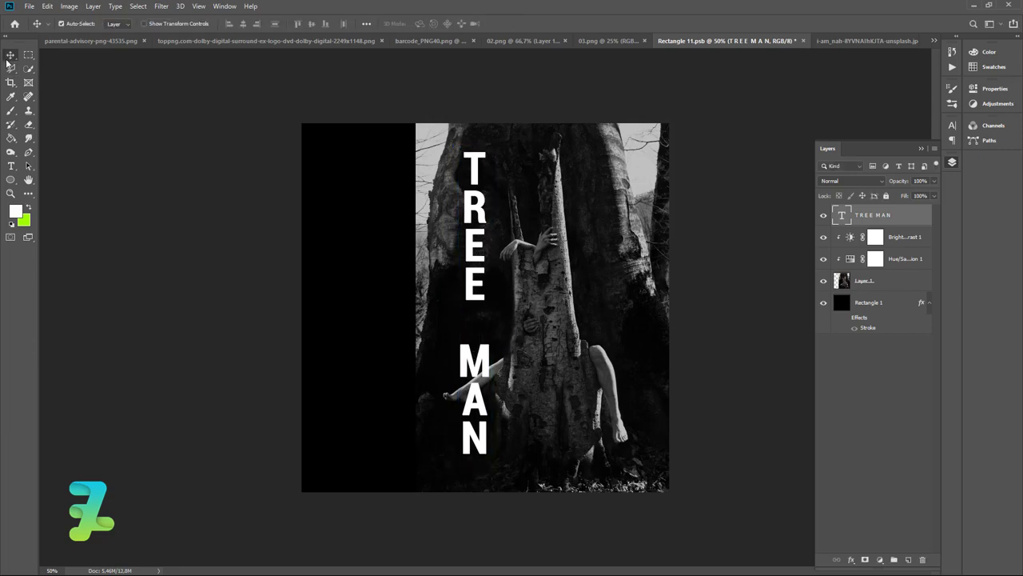
Step: Add a 2 px outside white Stroke layer style to the TREE MAN title
{"action": "double_click", "coordinate": [920, 216]}
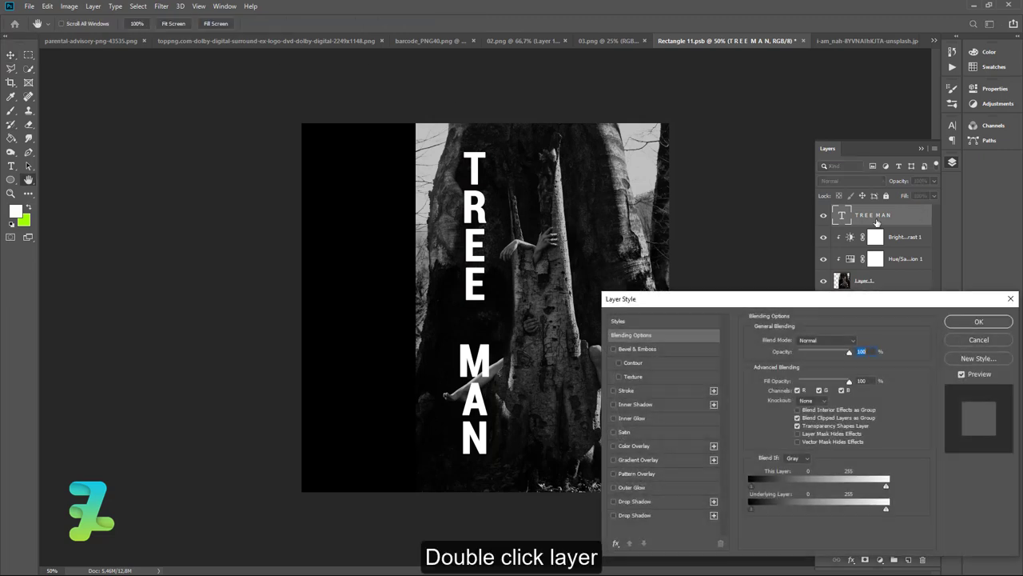
{"action": "left_click", "coordinate": [614, 390]}
{"action": "left_click", "coordinate": [621, 392]}
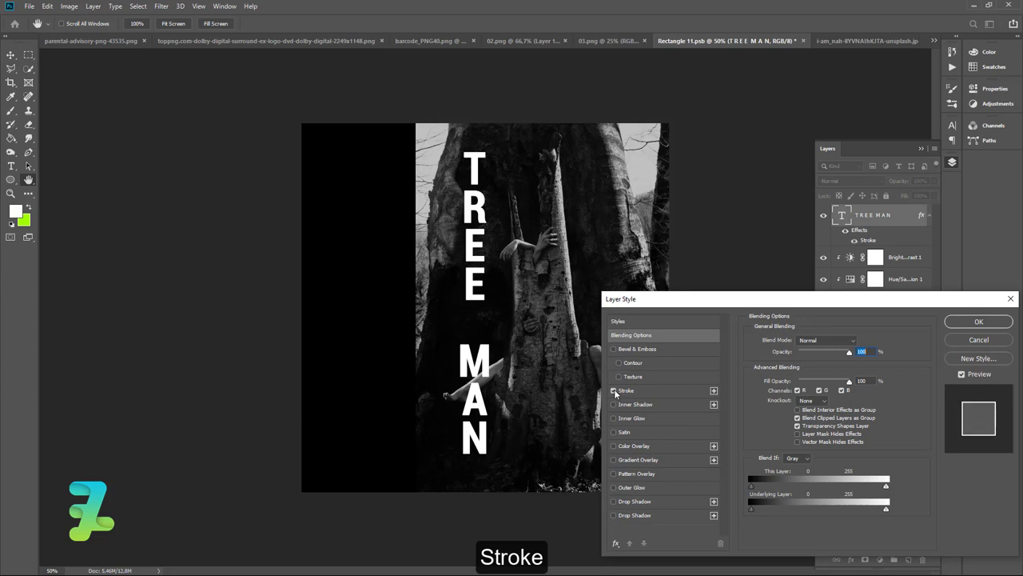
{"action": "double_click", "coordinate": [850, 339]}
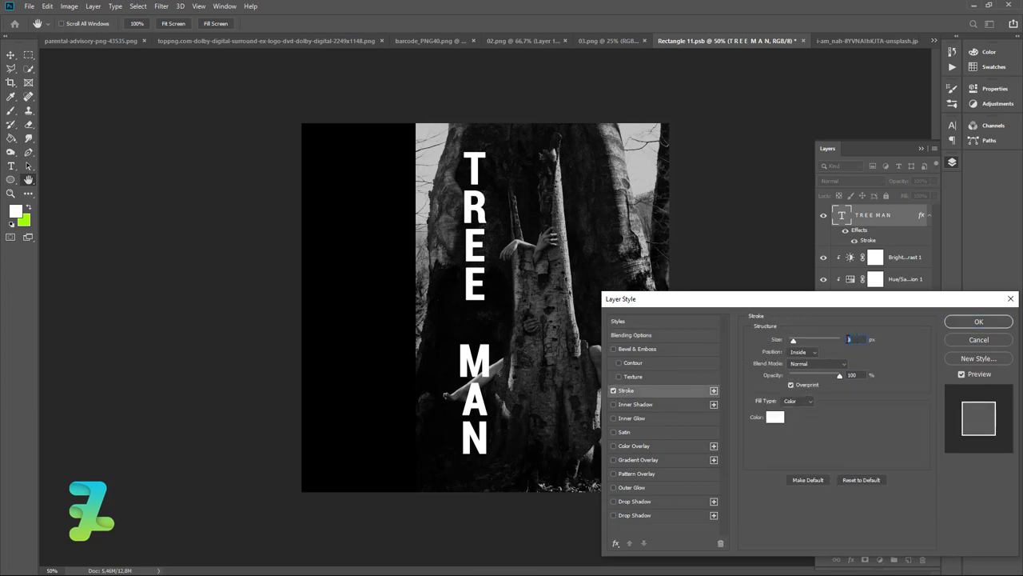
{"action": "type", "text": "20"}
{"action": "type", "text": "2"}
{"action": "left_click", "coordinate": [804, 352]}
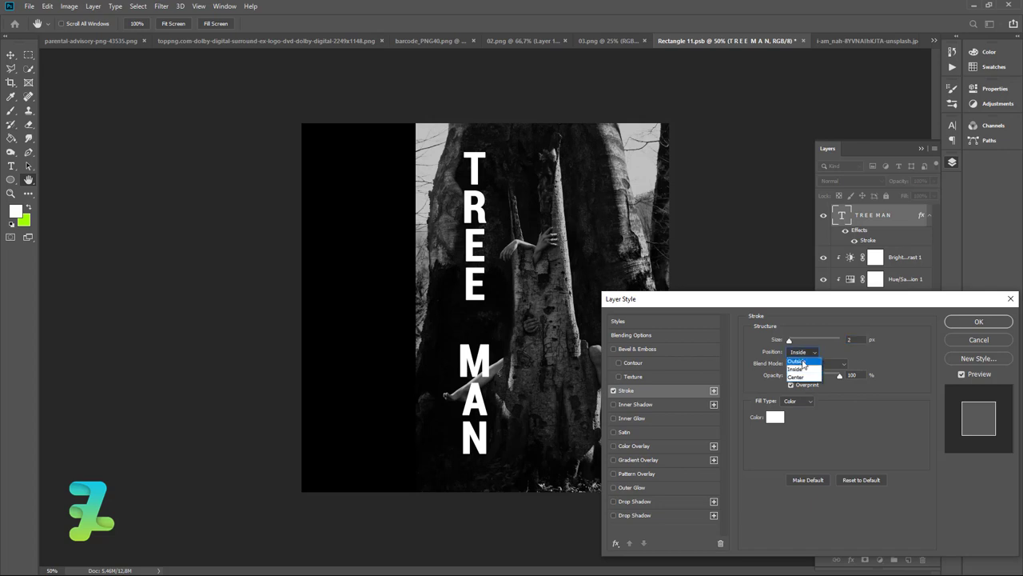
{"action": "left_click", "coordinate": [800, 352]}
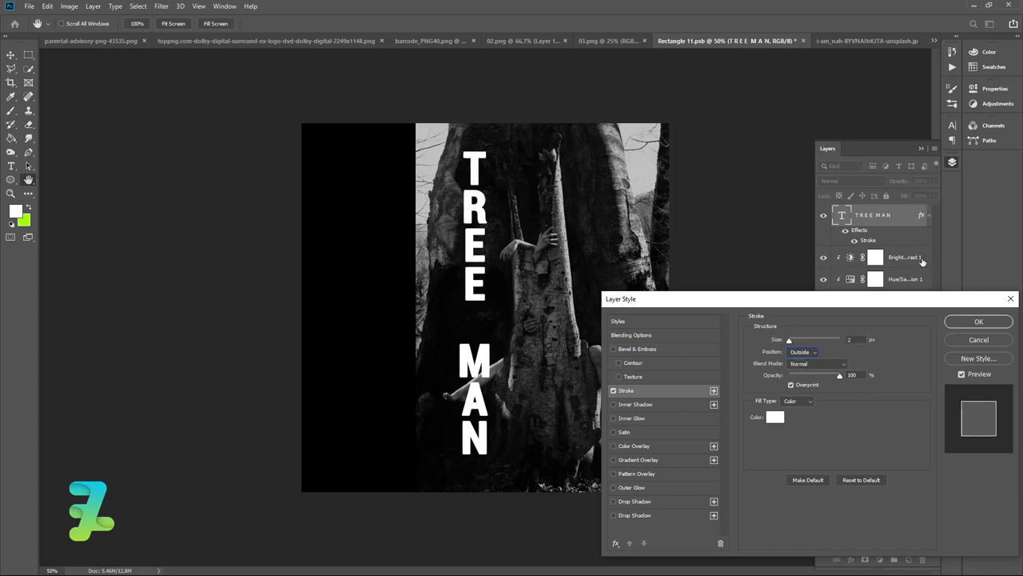
{"action": "left_click", "coordinate": [964, 323]}
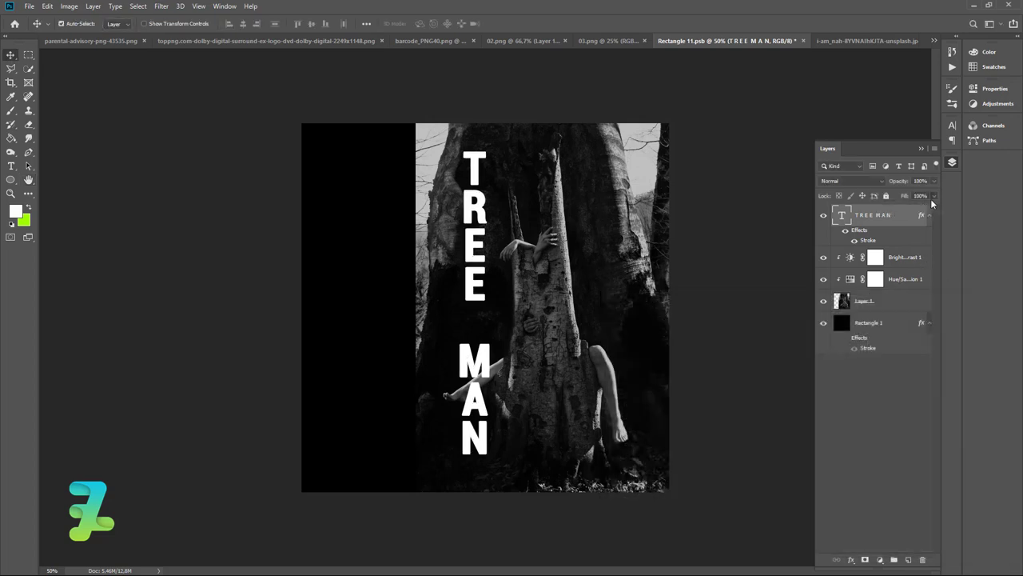
Step: Reduce the title layer's Fill to 0% so only the outlines show
{"action": "left_click", "coordinate": [933, 196]}
{"action": "left_click_drag", "start_coordinate": [933, 208], "coordinate": [873, 214]}
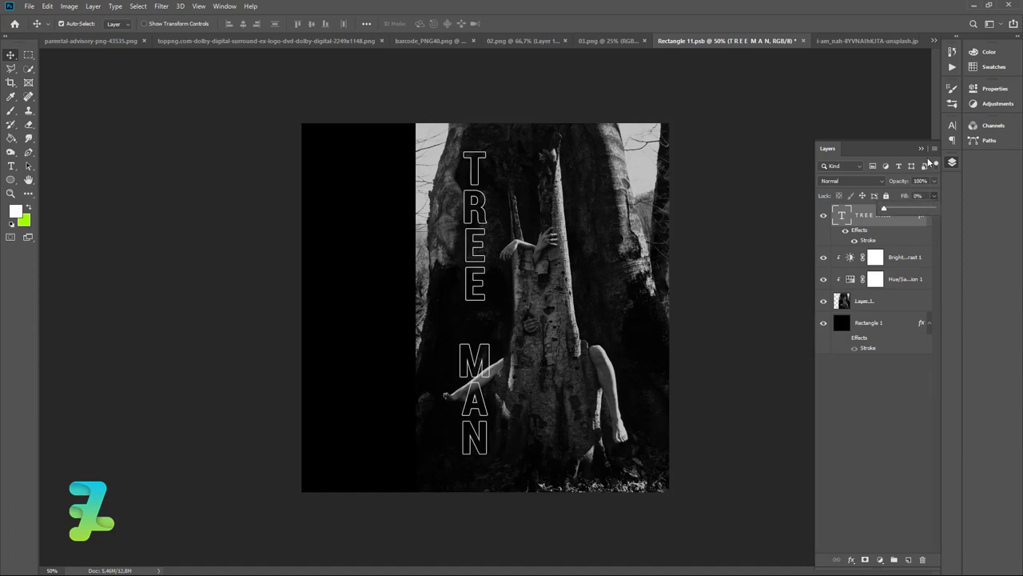
{"action": "left_click", "coordinate": [921, 149]}
{"action": "key", "text": "ctrl+t"}
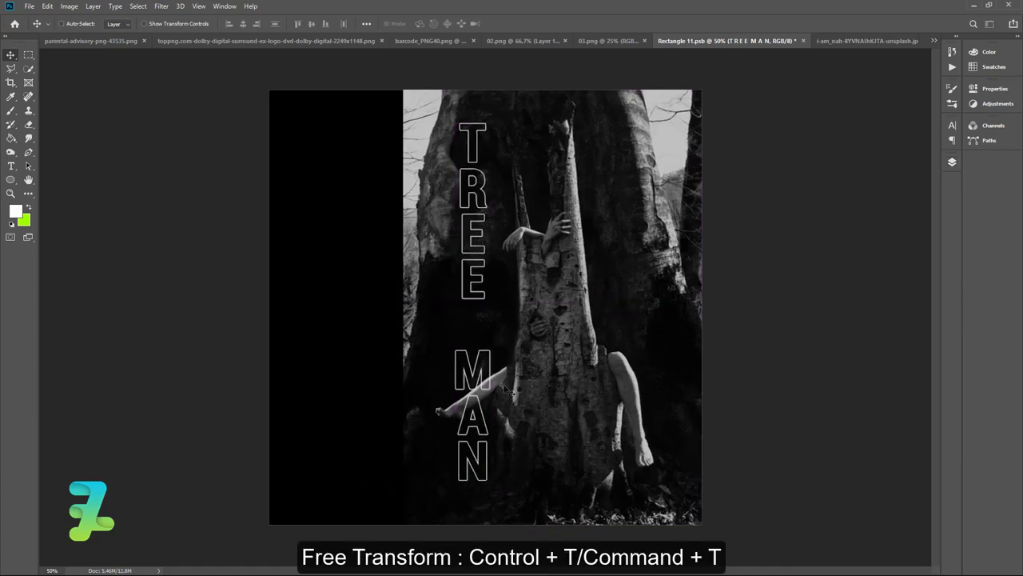
Step: Trace a Pen path around the woman's leg where it crosses the M and A
{"action": "scroll", "coordinate": [506, 387], "scroll_direction": "up", "scroll_amount": 5}
{"action": "scroll", "coordinate": [549, 348], "scroll_direction": "down", "scroll_amount": 2}
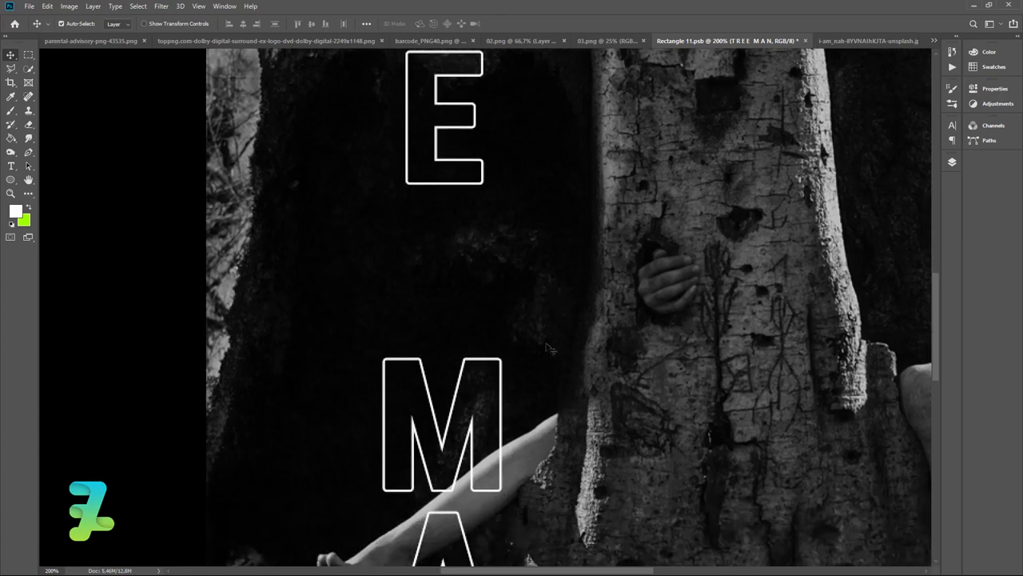
{"action": "scroll", "coordinate": [549, 347], "scroll_direction": "down", "scroll_amount": 2}
{"action": "scroll", "coordinate": [548, 348], "scroll_direction": "down", "scroll_amount": 1}
{"action": "left_click", "coordinate": [951, 163]}
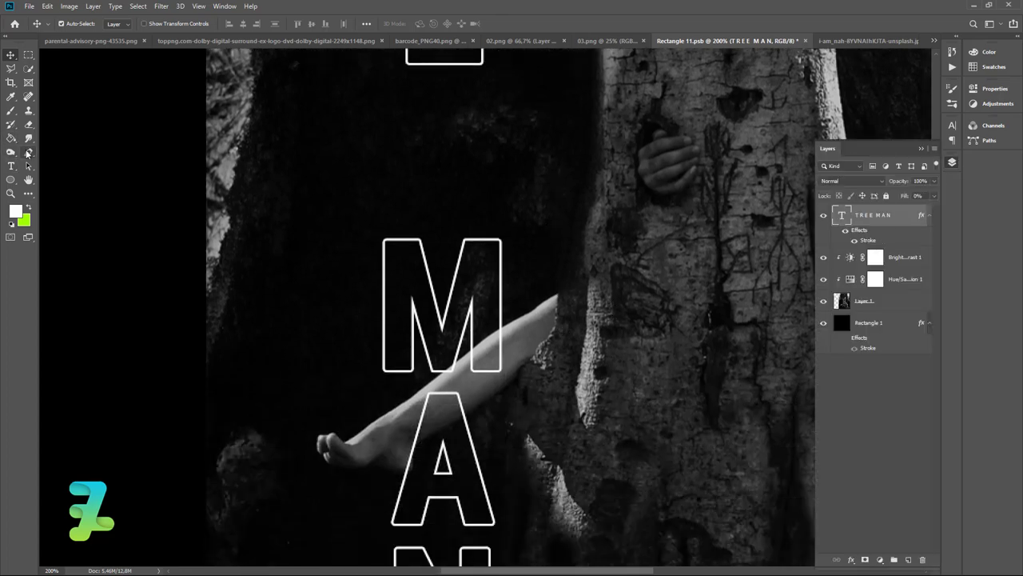
{"action": "left_click", "coordinate": [28, 153]}
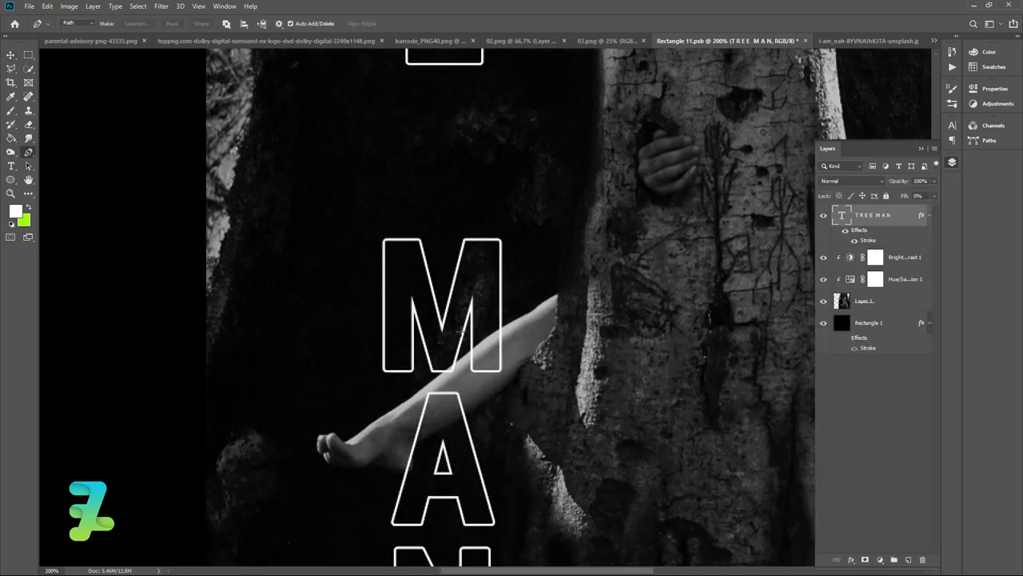
{"action": "left_click", "coordinate": [508, 323]}
{"action": "left_click", "coordinate": [448, 367]}
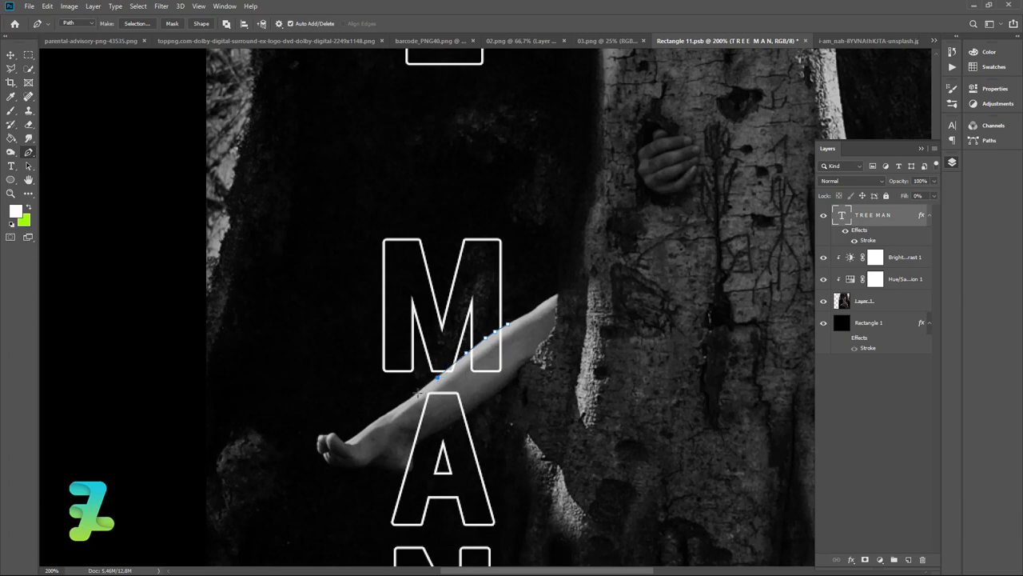
{"action": "left_click", "coordinate": [410, 427]}
{"action": "left_click", "coordinate": [413, 444]}
{"action": "left_click", "coordinate": [419, 439]}
{"action": "left_click", "coordinate": [464, 413]}
{"action": "left_click", "coordinate": [490, 399]}
Step: Turn the leg path into an inverted layer mask on TREE MAN hiding the outlines there
{"action": "right_click", "coordinate": [506, 349]}
{"action": "left_click", "coordinate": [544, 159]}
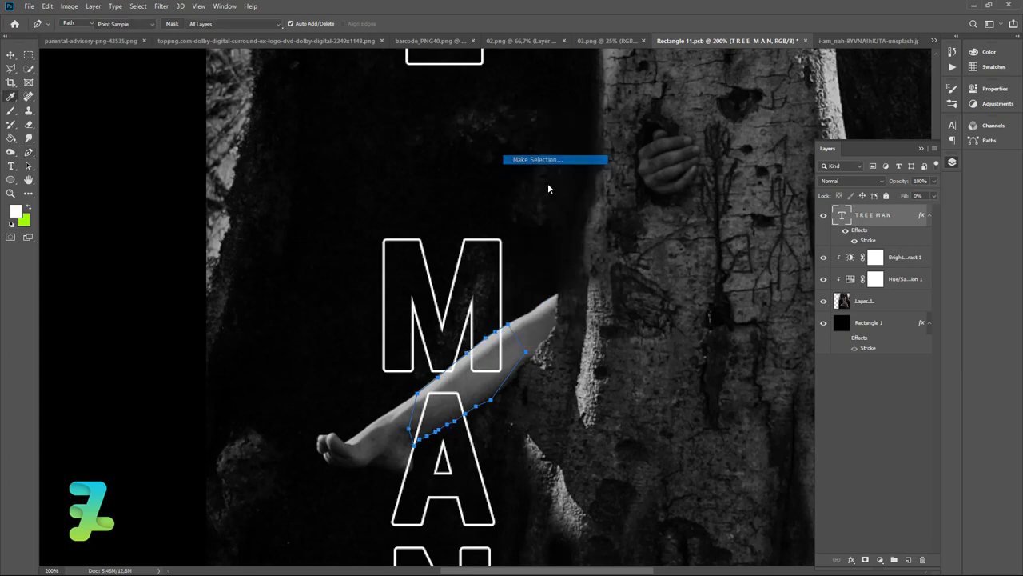
{"action": "key", "text": "Return"}
{"action": "key", "text": "Delete"}
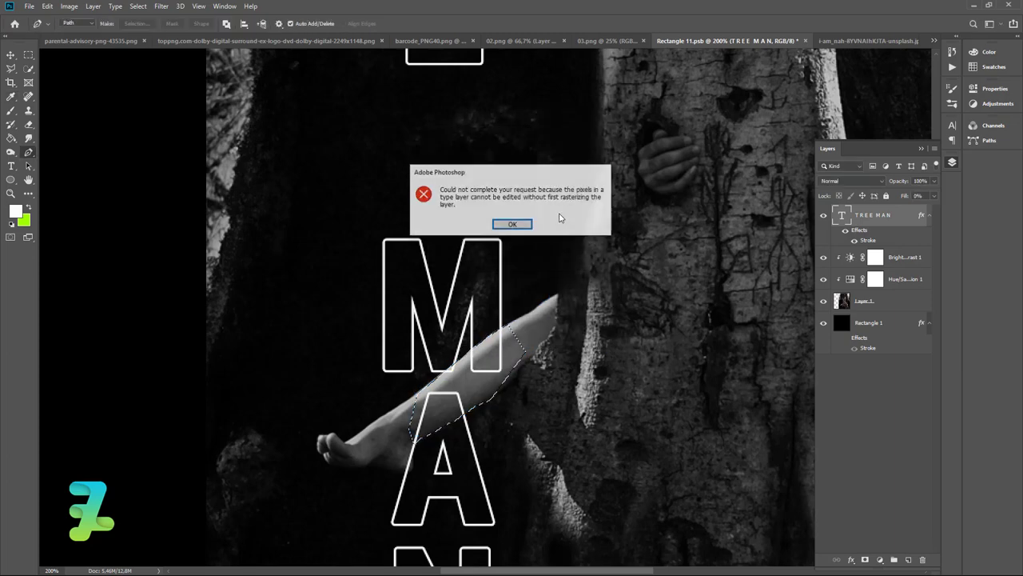
{"action": "left_click", "coordinate": [515, 224]}
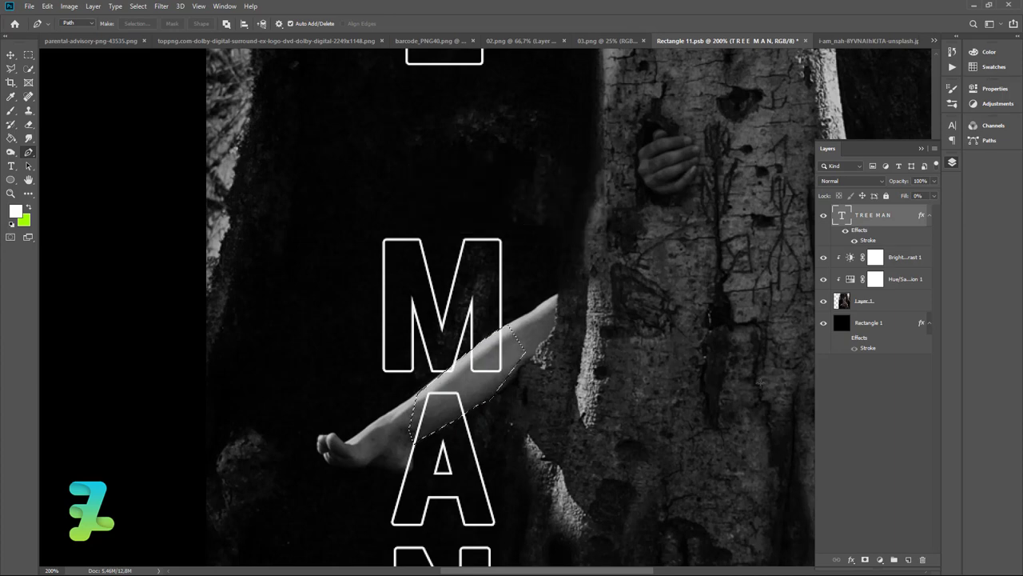
{"action": "left_click", "coordinate": [865, 560]}
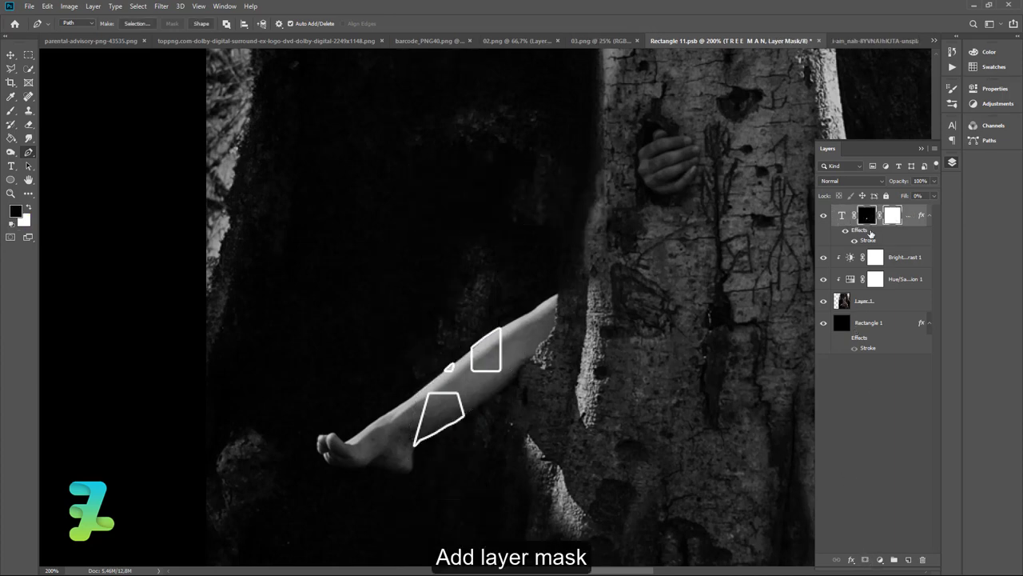
{"action": "key", "text": "ctrl+z"}
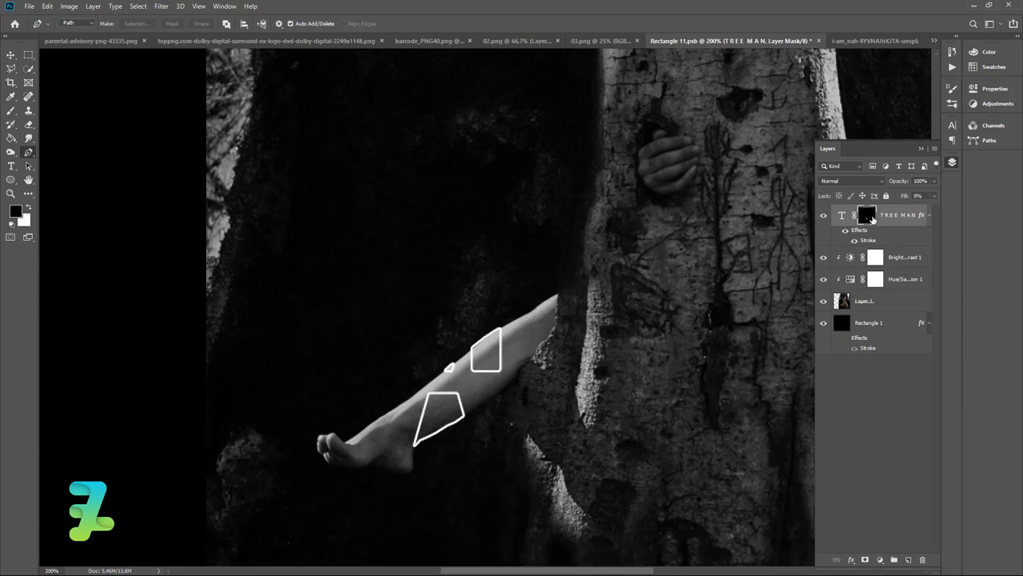
{"action": "key", "text": "ctrl+i"}
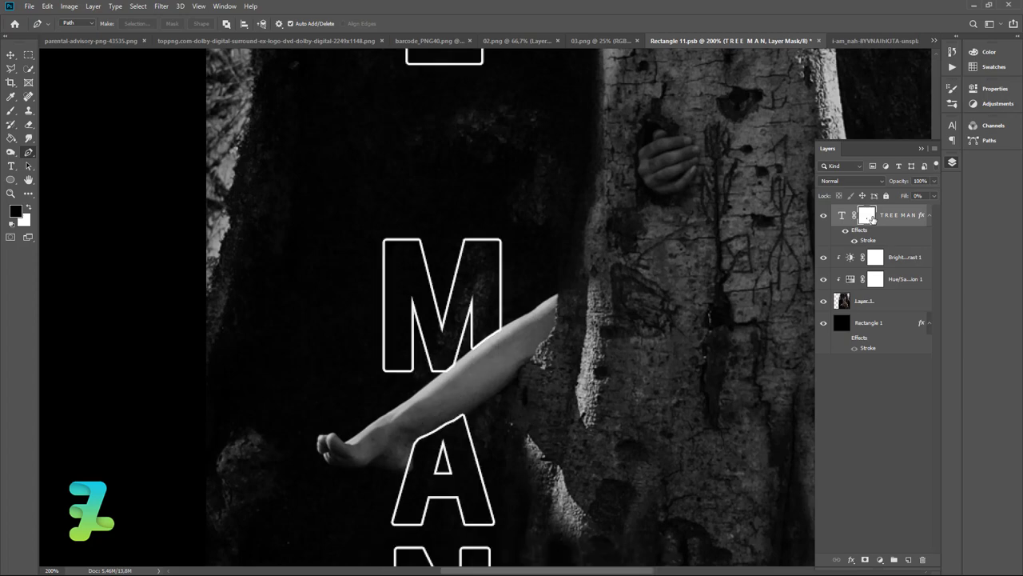
{"action": "key", "text": "ctrl+minus"}
{"action": "key", "text": "ctrl+minus"}
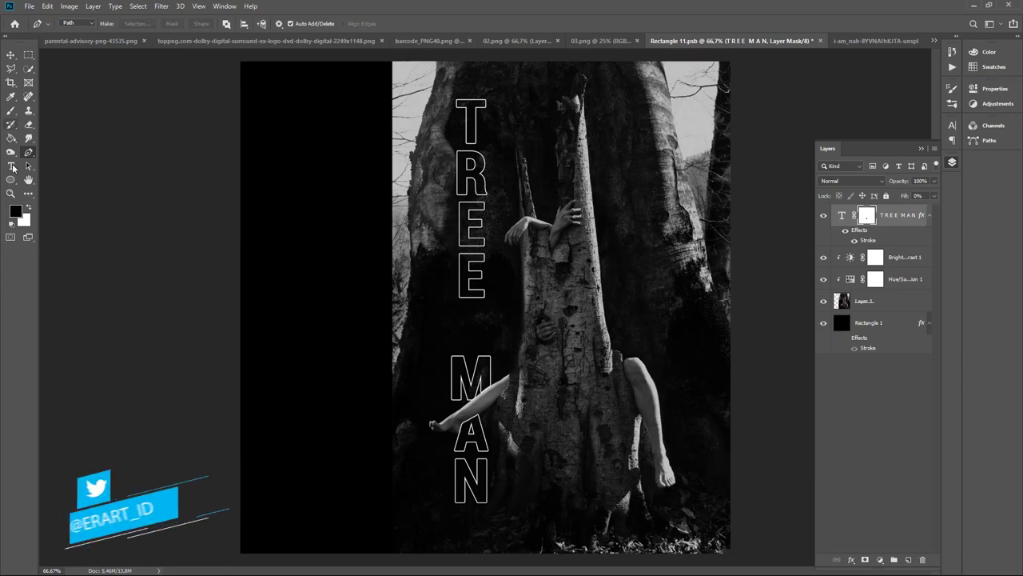
Step: Draw a 74 × 208 px rectangle on the black left strip and fill it red
{"action": "left_click", "coordinate": [11, 179]}
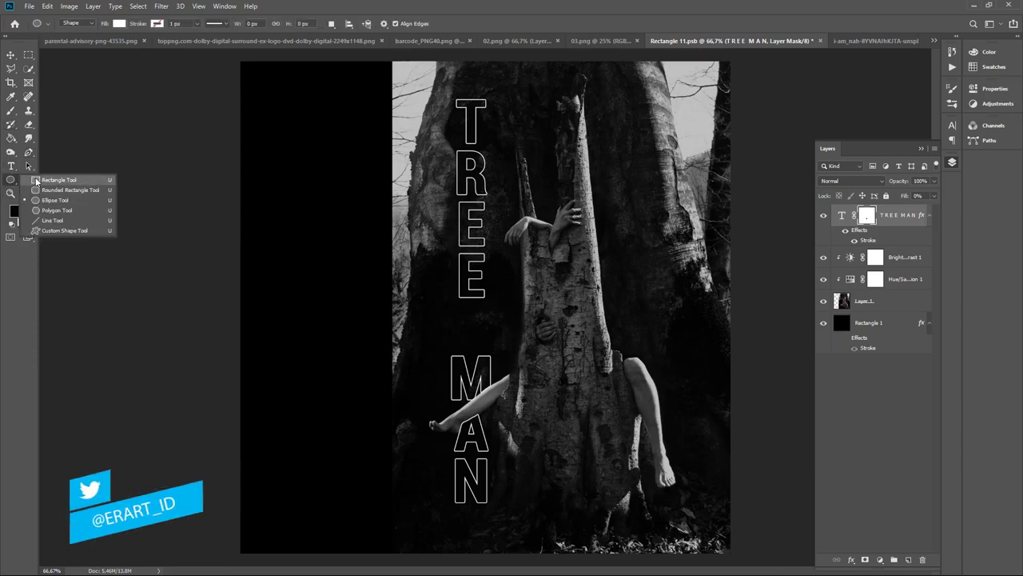
{"action": "left_click", "coordinate": [38, 183]}
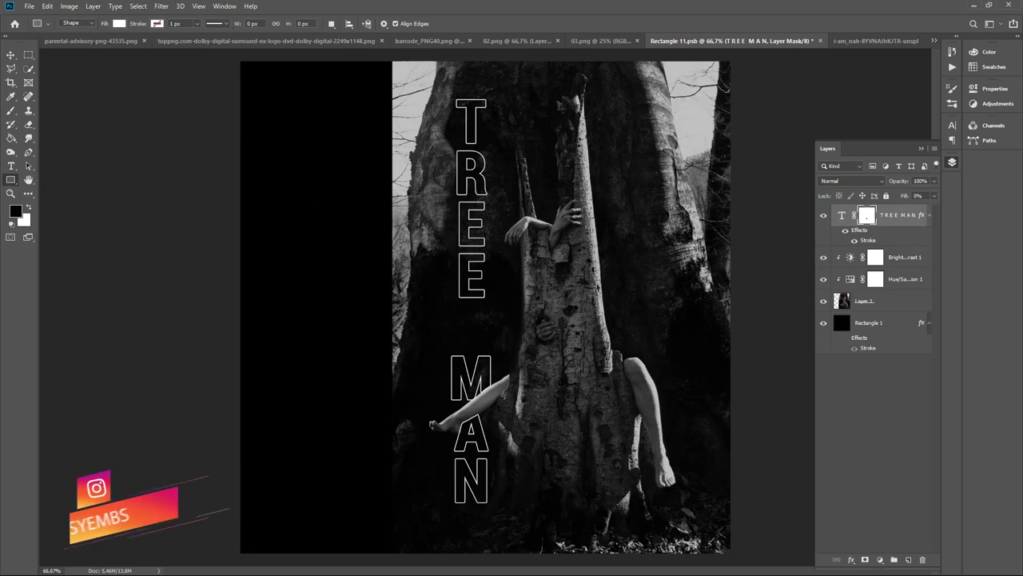
{"action": "left_click_drag", "start_coordinate": [339, 166], "coordinate": [368, 248]}
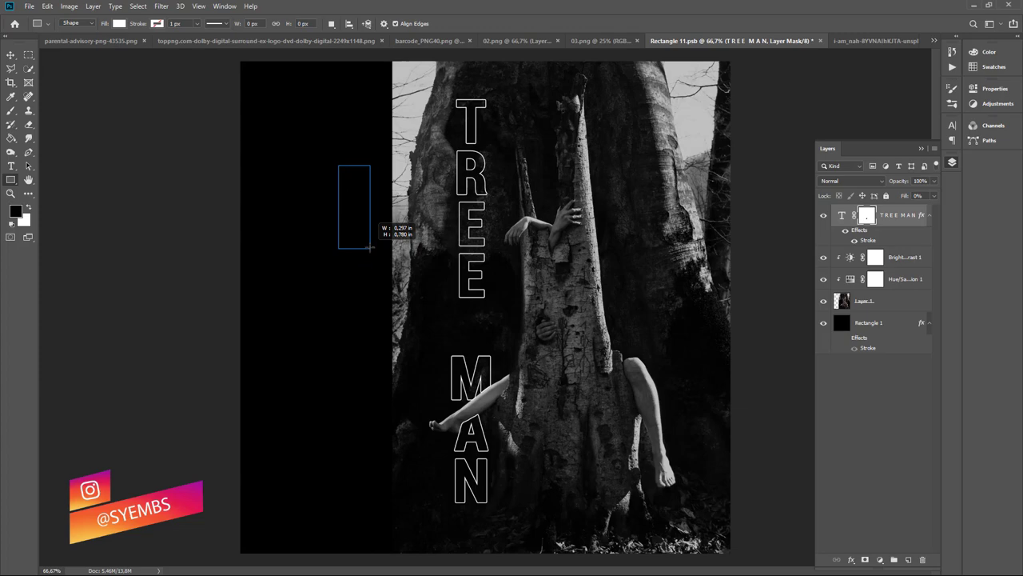
{"action": "left_click_drag", "start_coordinate": [369, 248], "coordinate": [364, 238]}
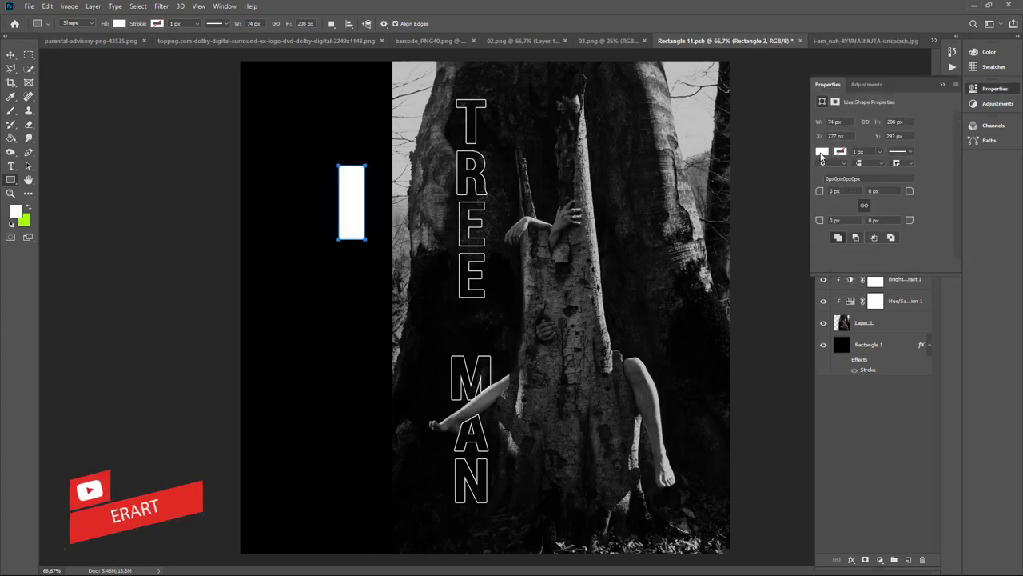
{"action": "left_click", "coordinate": [823, 153]}
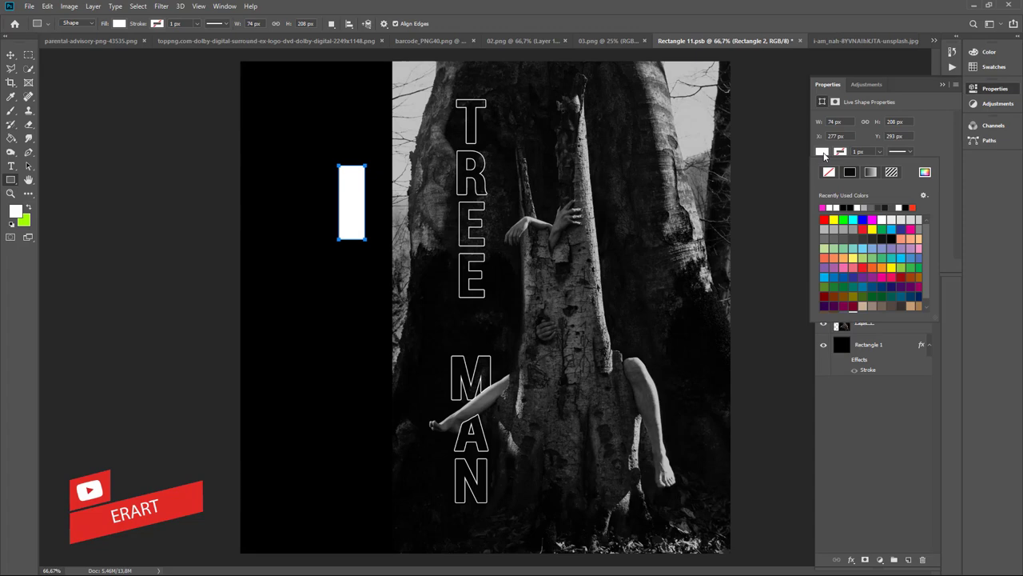
{"action": "left_click", "coordinate": [825, 219]}
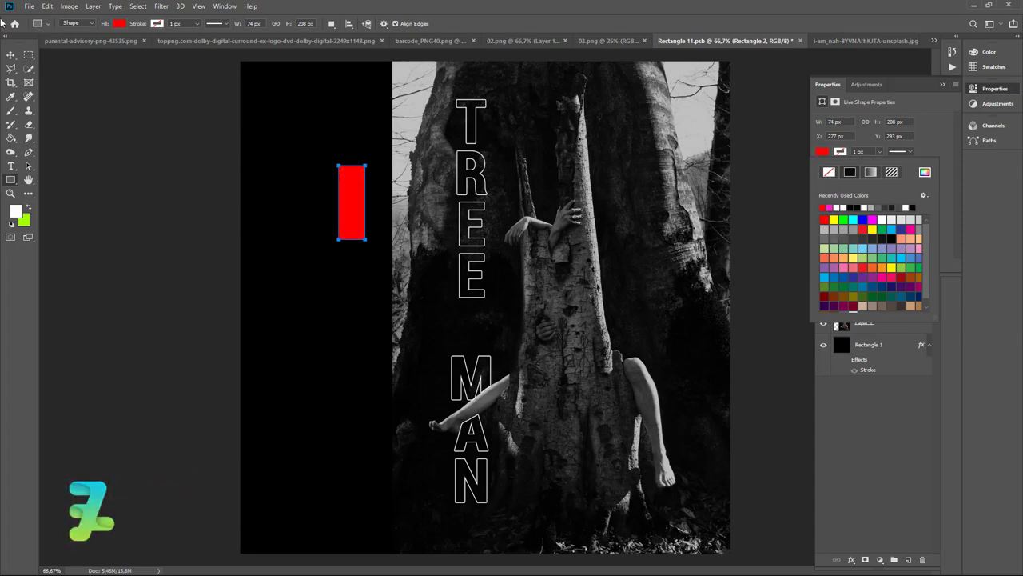
{"action": "left_click", "coordinate": [12, 56]}
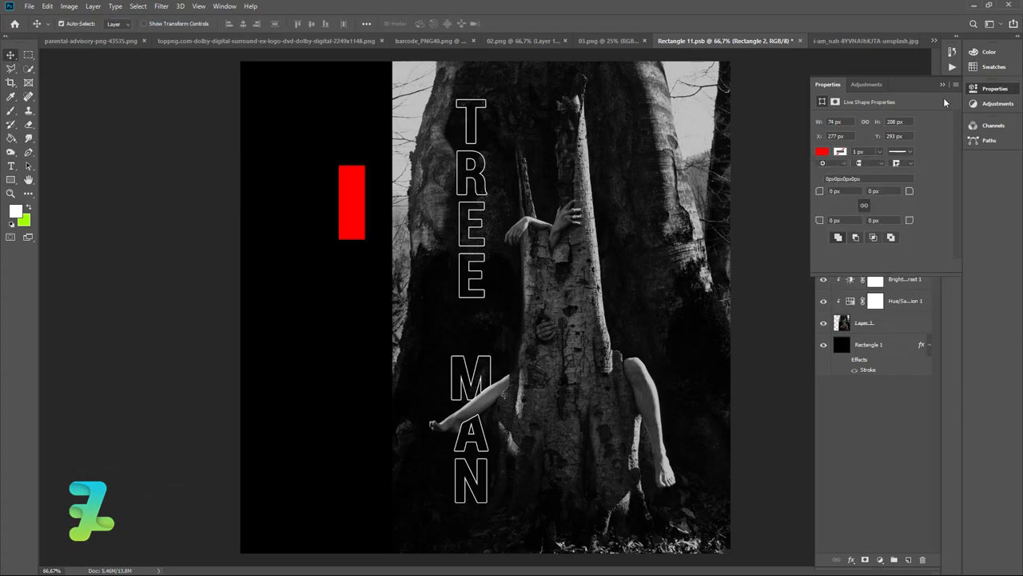
Step: Duplicate the red bar and rotate the copy 90° clockwise
{"action": "left_click", "coordinate": [942, 86]}
{"action": "key", "text": "ctrl+j"}
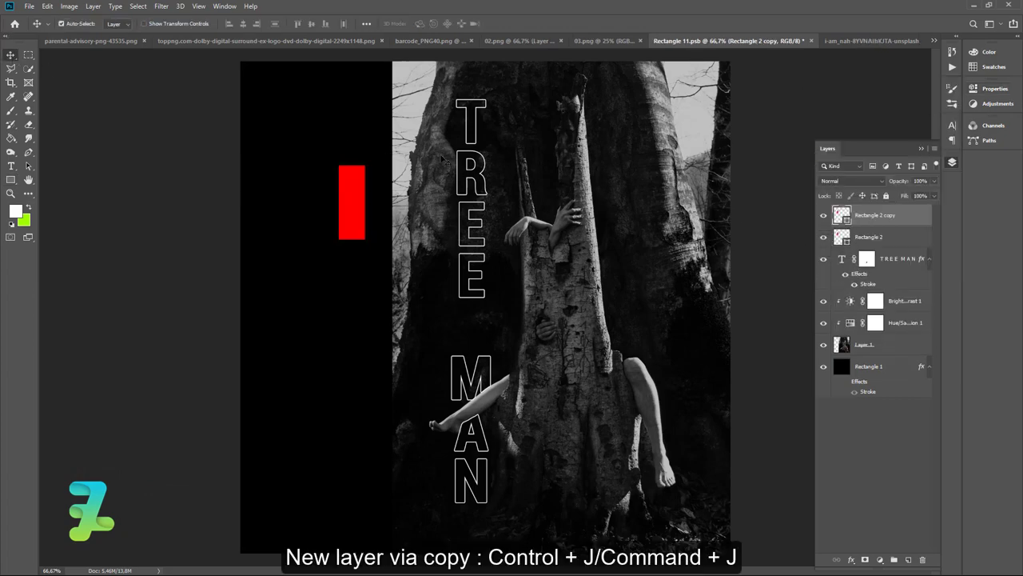
{"action": "left_click", "coordinate": [47, 5]}
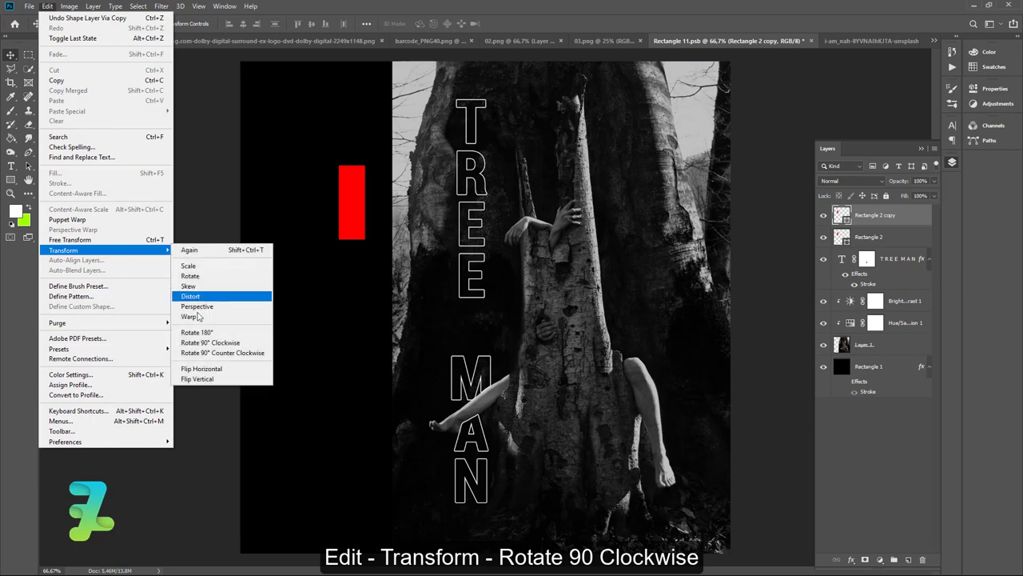
{"action": "left_click", "coordinate": [204, 347]}
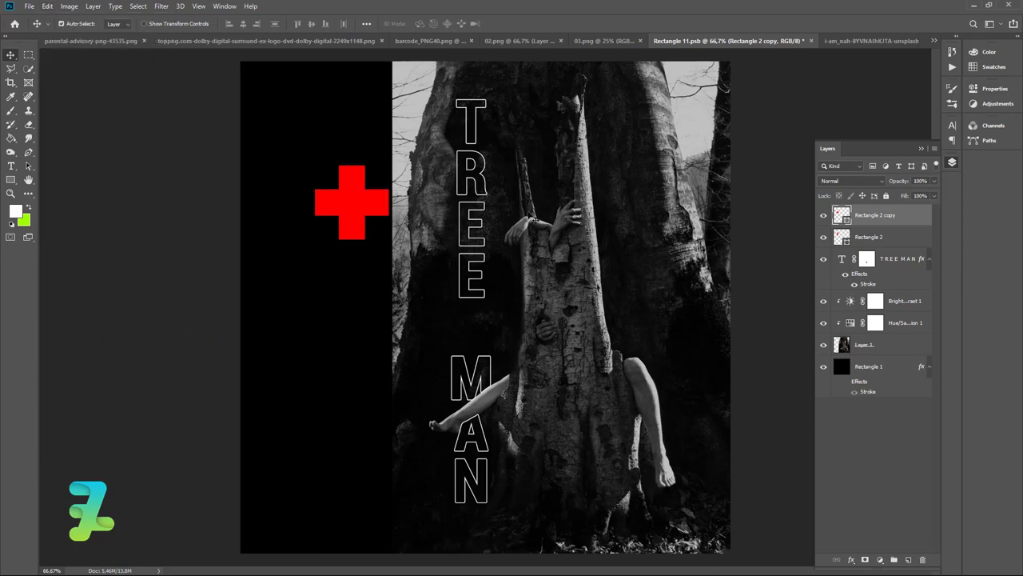
{"action": "key", "text": "ctrl"}
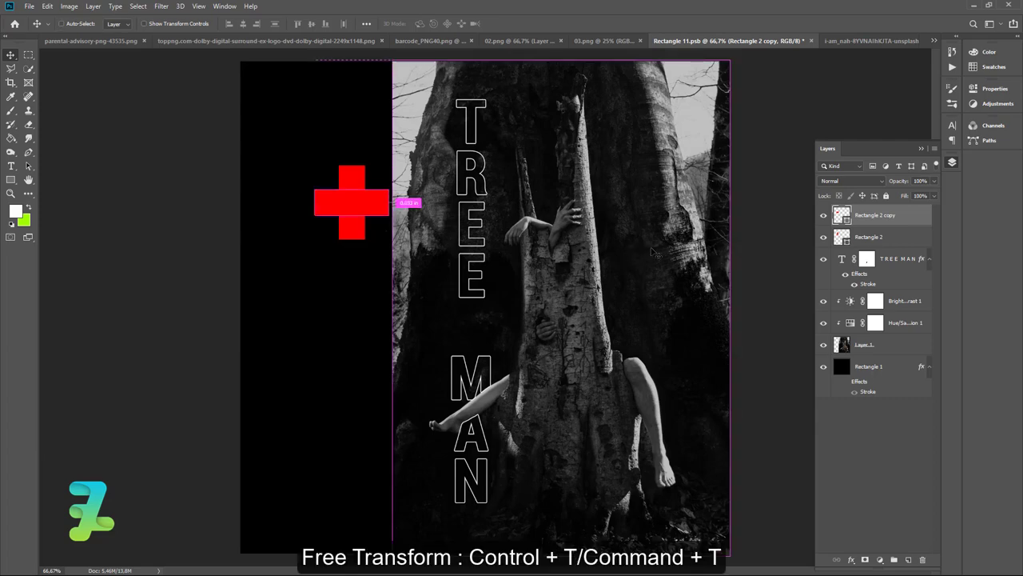
{"action": "key", "text": "ctrl+t"}
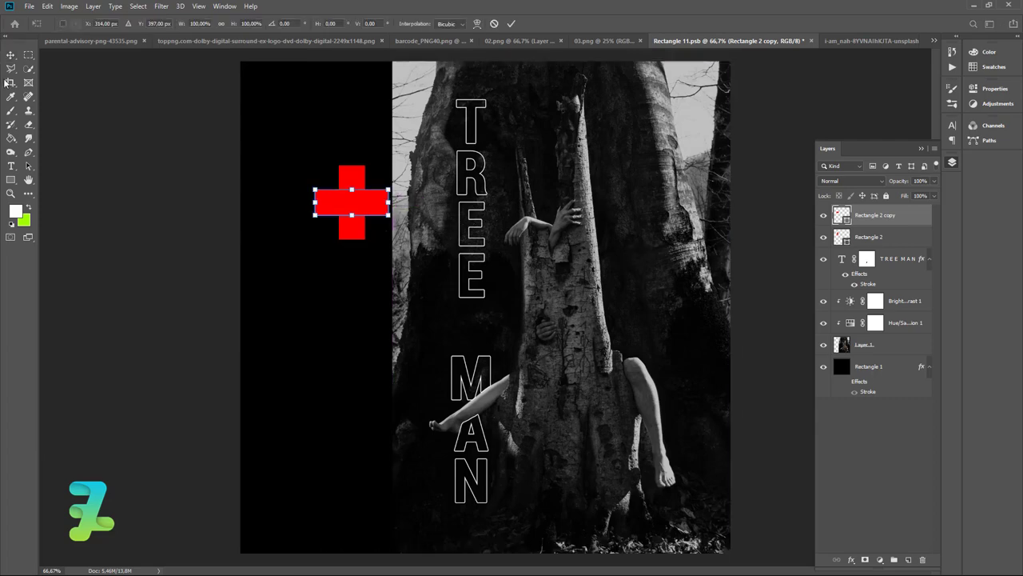
{"action": "key", "text": "ctrl+z"}
{"action": "key", "text": "ctrl+z"}
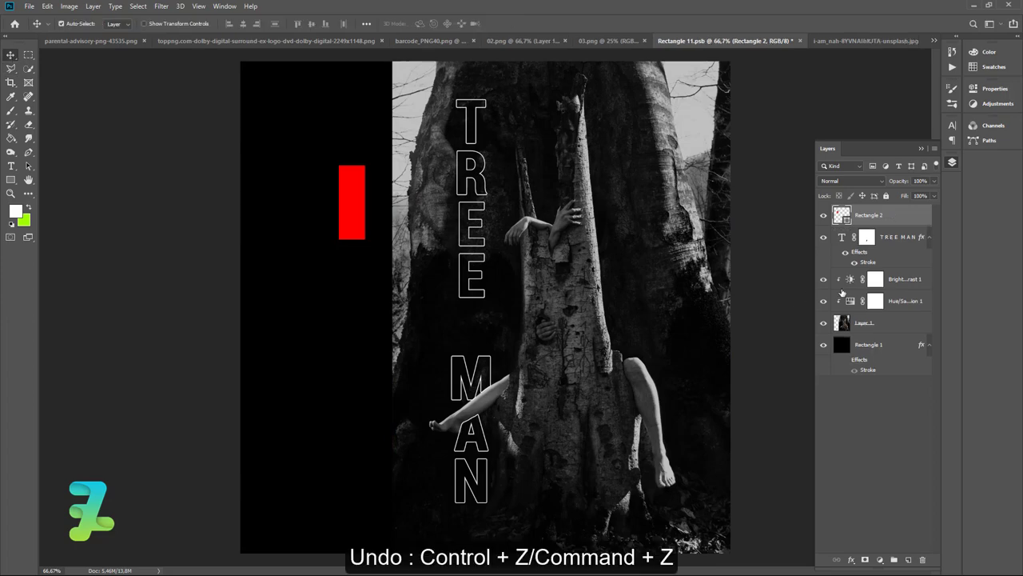
Step: Narrow the red bar slightly, duplicate it, rotate the copy 90°, and select both bars
{"action": "key", "text": "ctrl+t"}
{"action": "left_click_drag", "start_coordinate": [364, 202], "coordinate": [362, 202]}
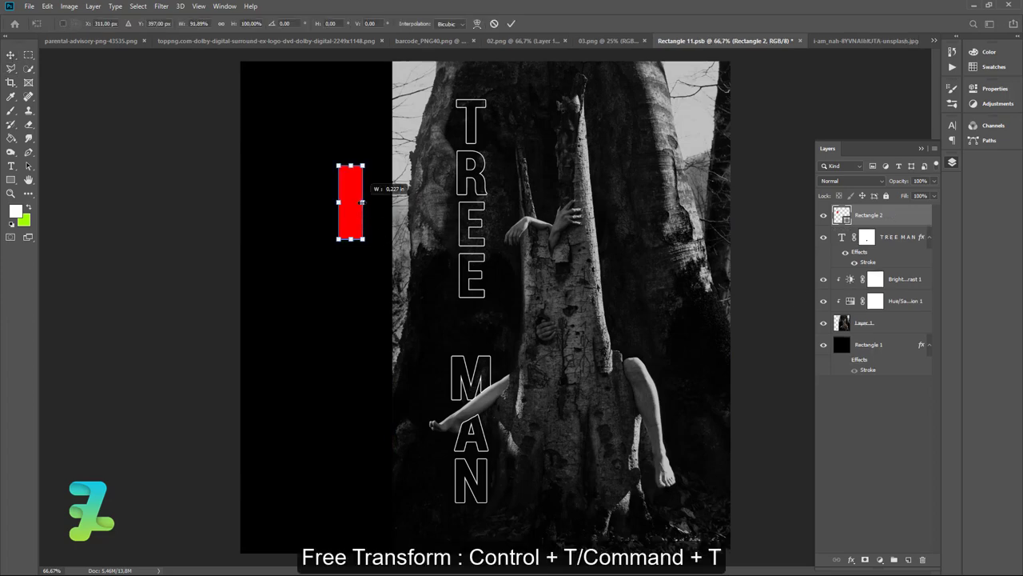
{"action": "key", "text": "Return"}
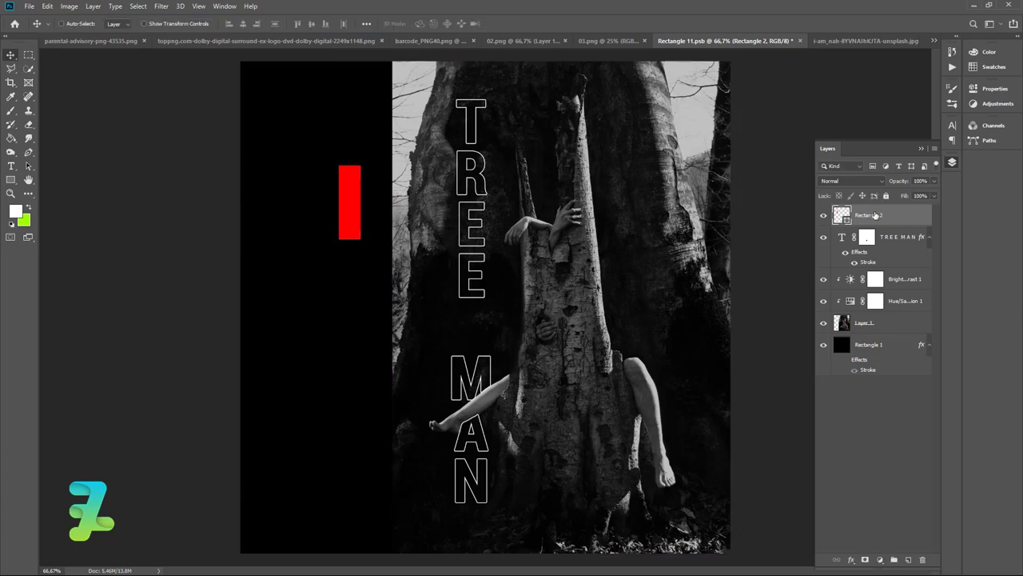
{"action": "key", "text": "ctrl+j"}
{"action": "left_click", "coordinate": [48, 7]}
{"action": "mouse_move", "coordinate": [63, 250]}
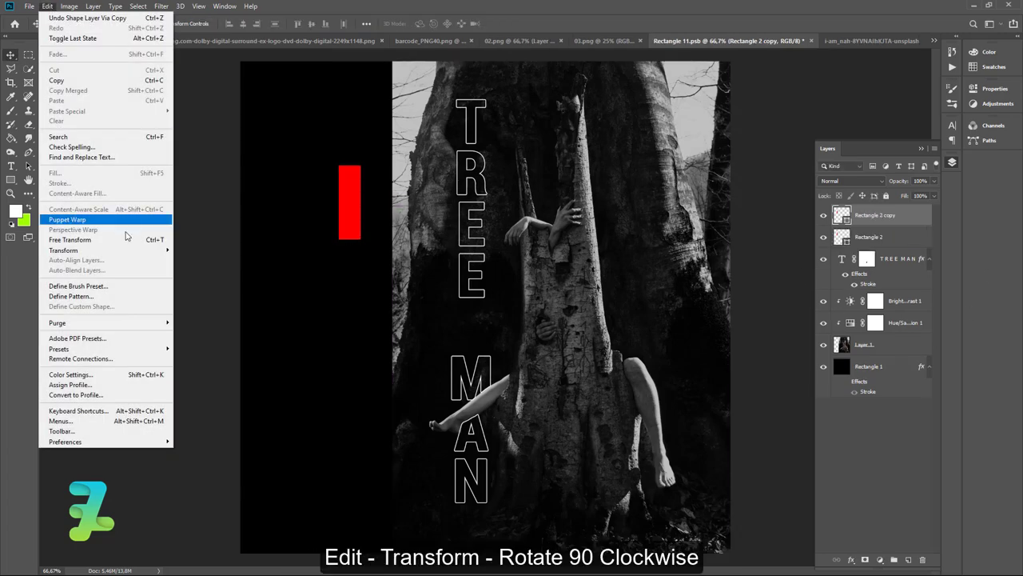
{"action": "left_click", "coordinate": [210, 345]}
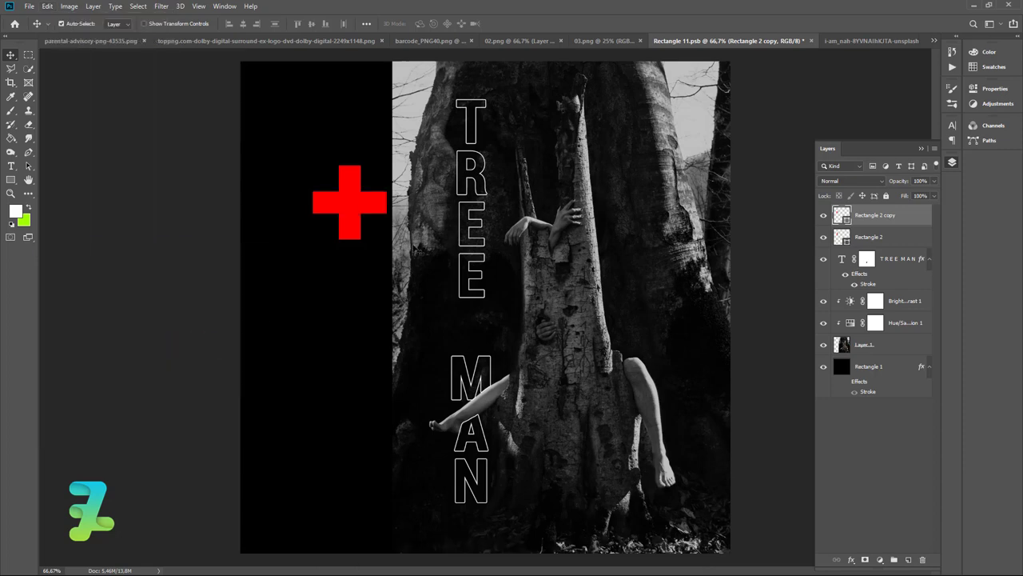
{"action": "left_click", "coordinate": [899, 237], "text": "ctrl"}
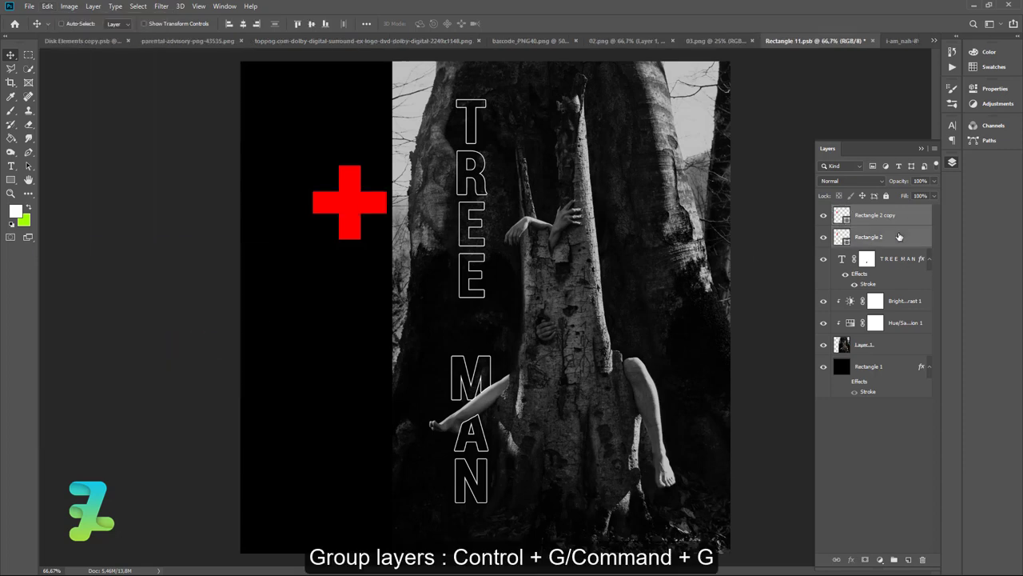
Step: Group the two bars, convert them to a smart object, and move it to the photo's upper right
{"action": "key", "text": "ctrl+g"}
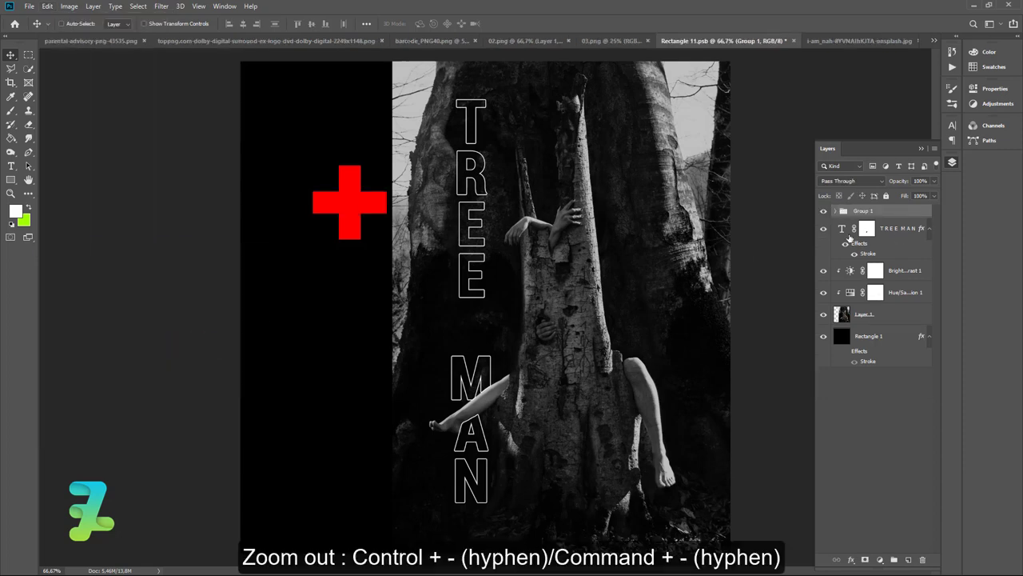
{"action": "key", "text": "ctrl+minus"}
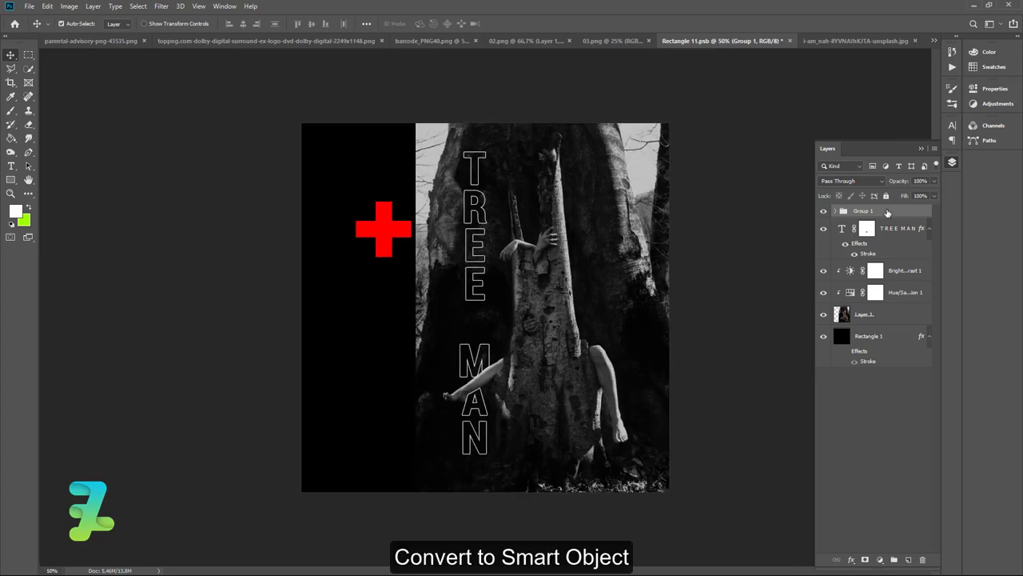
{"action": "right_click", "coordinate": [884, 213]}
{"action": "left_click", "coordinate": [934, 299]}
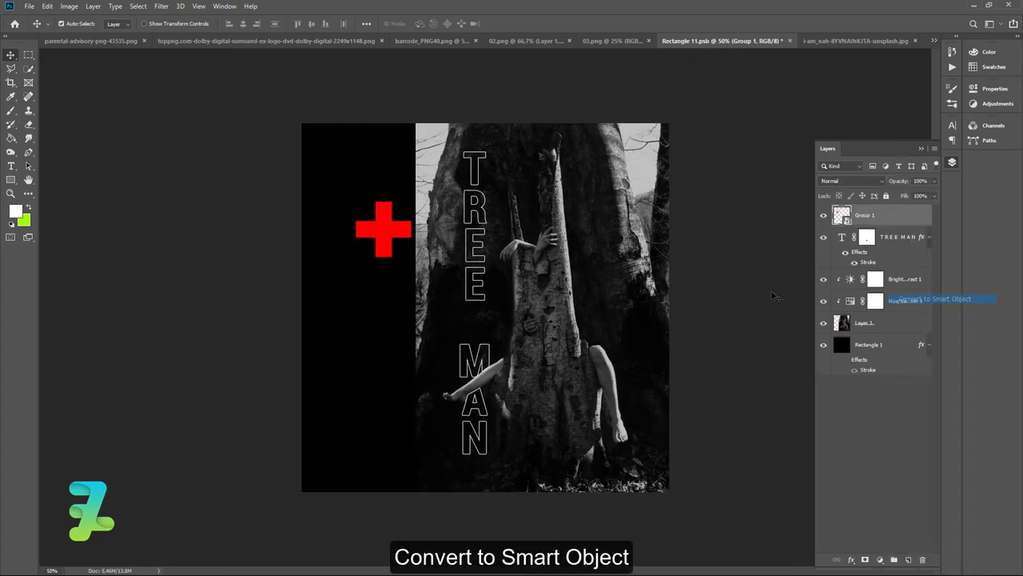
{"action": "mouse_move", "coordinate": [393, 235]}
{"action": "left_mouse_down"}
{"action": "mouse_move", "coordinate": [617, 209]}
{"action": "mouse_move", "coordinate": [666, 189]}
{"action": "mouse_move", "coordinate": [663, 200]}
{"action": "left_mouse_up"}
Step: Rotate the cross 45° into an X and lower its opacity to 75%
{"action": "key", "text": "ctrl+t"}
{"action": "left_click_drag", "start_coordinate": [600, 202], "coordinate": [662, 170]}
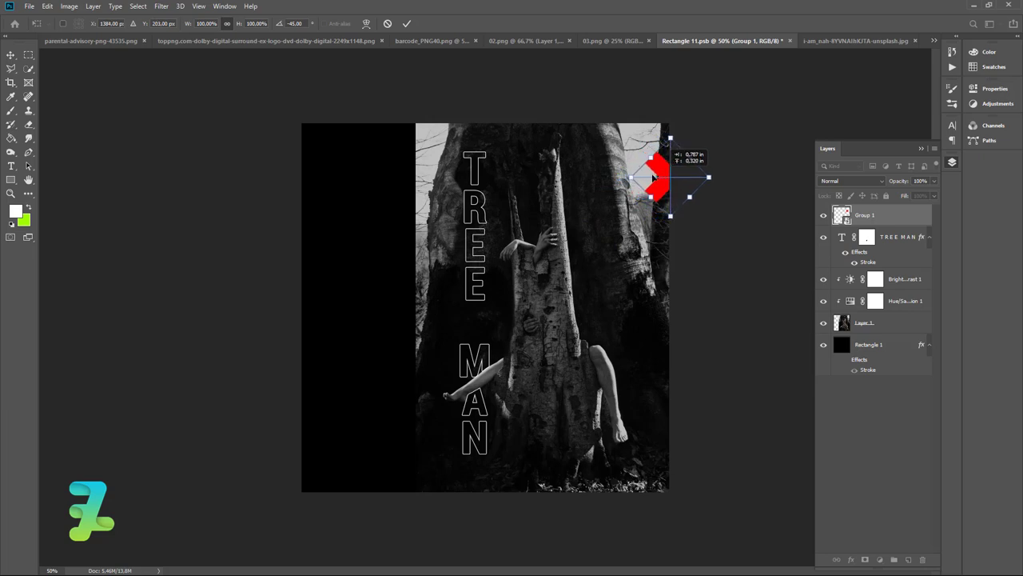
{"action": "key", "text": "Return"}
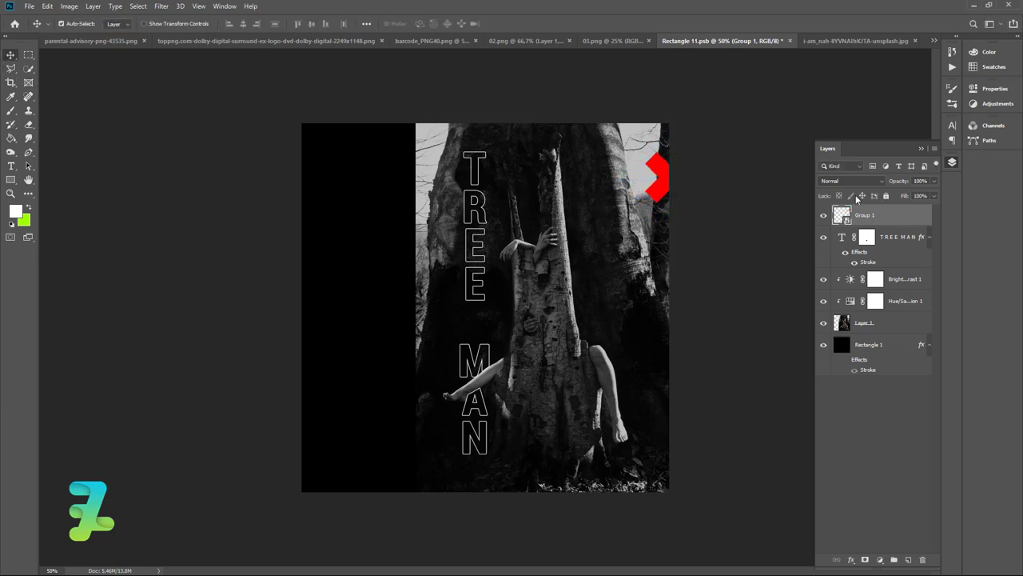
{"action": "left_click", "coordinate": [934, 181]}
{"action": "left_click_drag", "start_coordinate": [930, 195], "coordinate": [922, 196]}
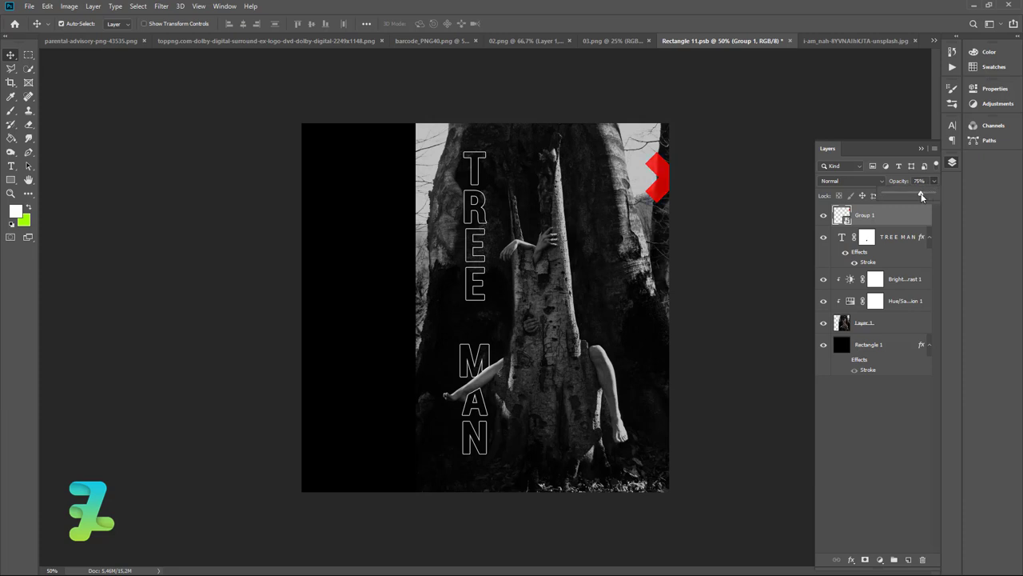
Step: Duplicate the red X and place the copy just left of the original
{"action": "key", "text": "ctrl+j"}
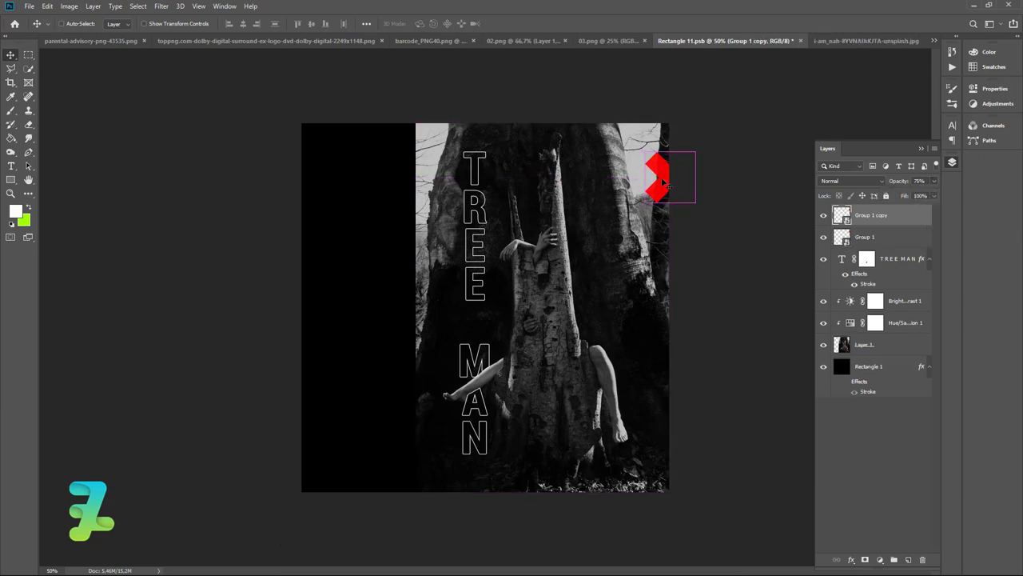
{"action": "left_click_drag", "start_coordinate": [661, 177], "coordinate": [605, 182]}
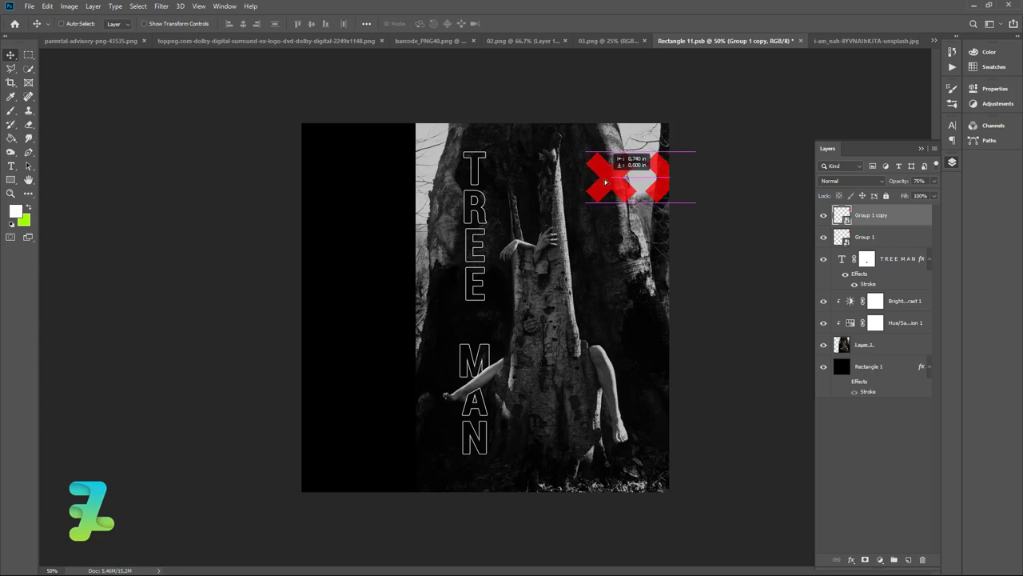
{"action": "left_click_drag", "start_coordinate": [604, 179], "coordinate": [604, 179]}
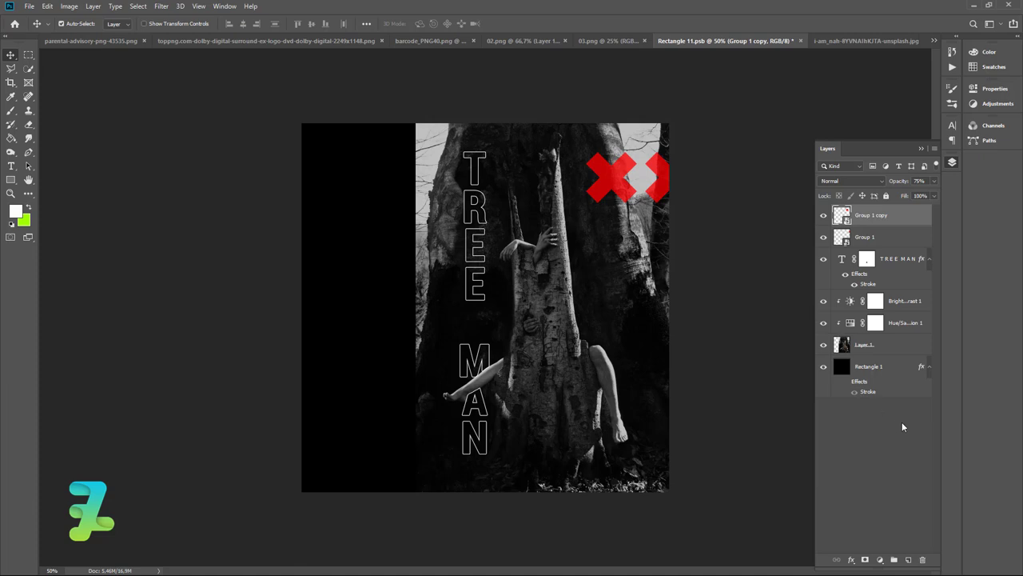
{"action": "left_click", "coordinate": [10, 179]}
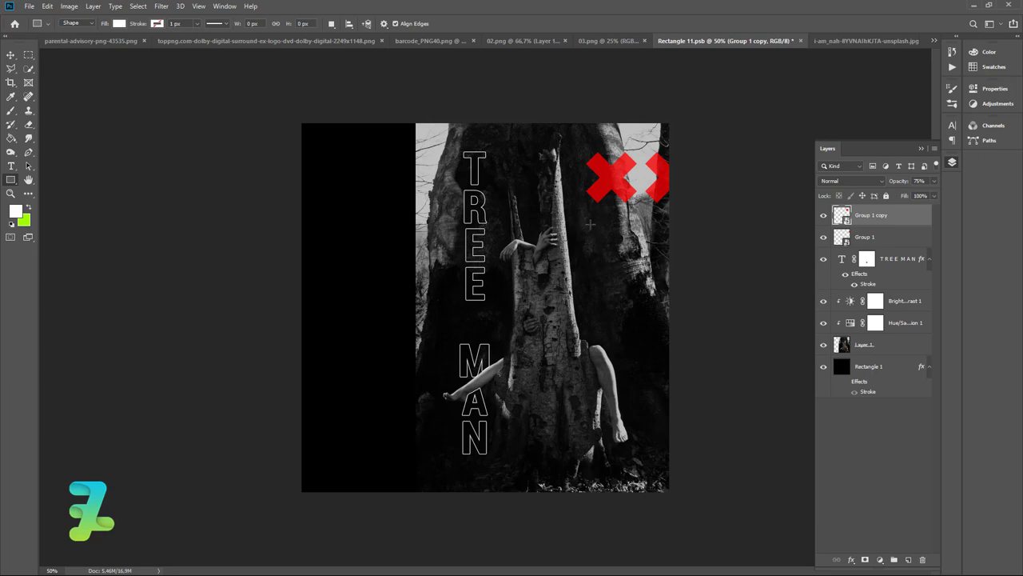
Step: Draw a thin white 292 × 44 px rectangle just below the two red Xs
{"action": "left_click_drag", "start_coordinate": [590, 217], "coordinate": [667, 229]}
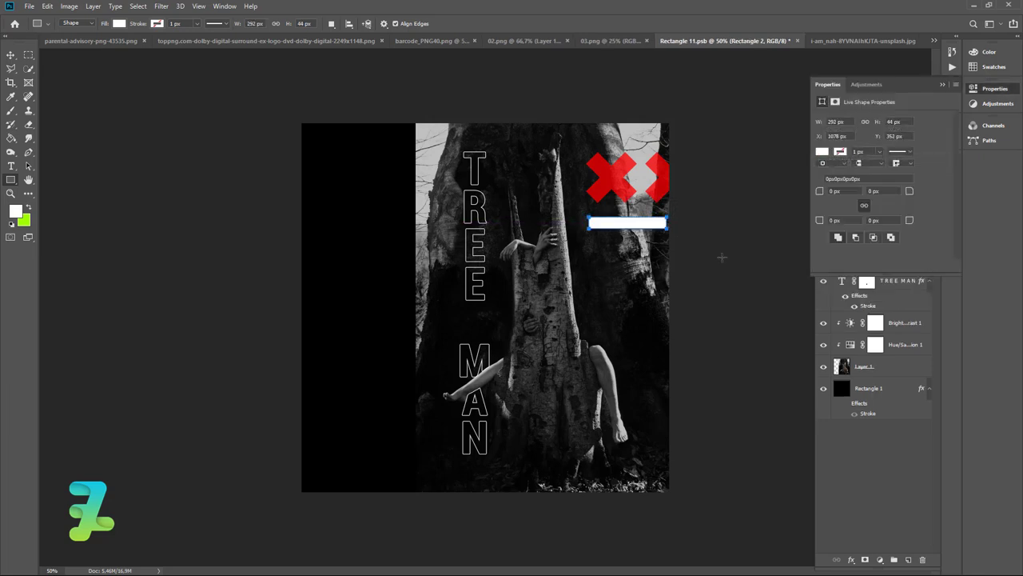
{"action": "left_click", "coordinate": [942, 84]}
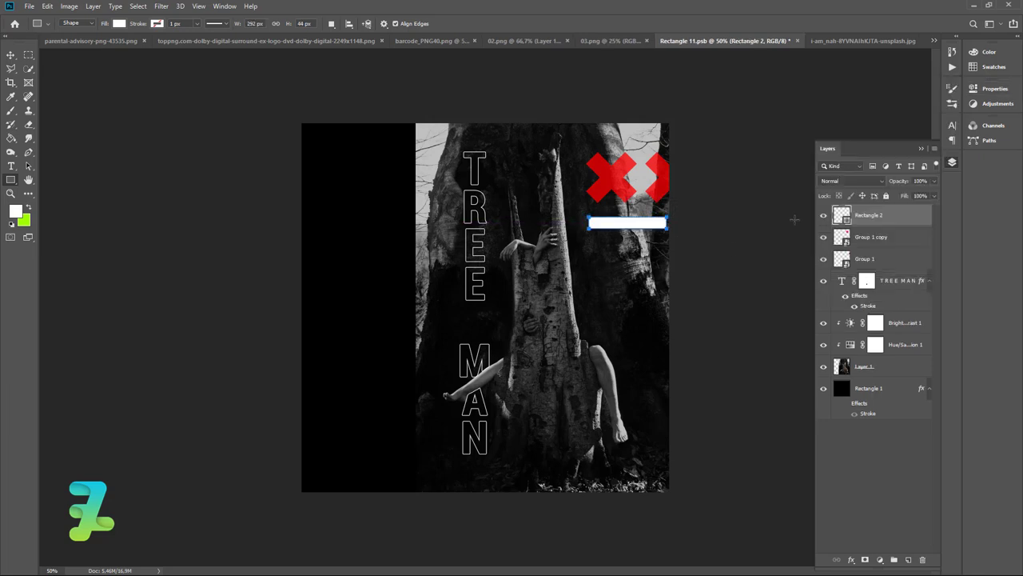
{"action": "key", "text": "ctrl+plus"}
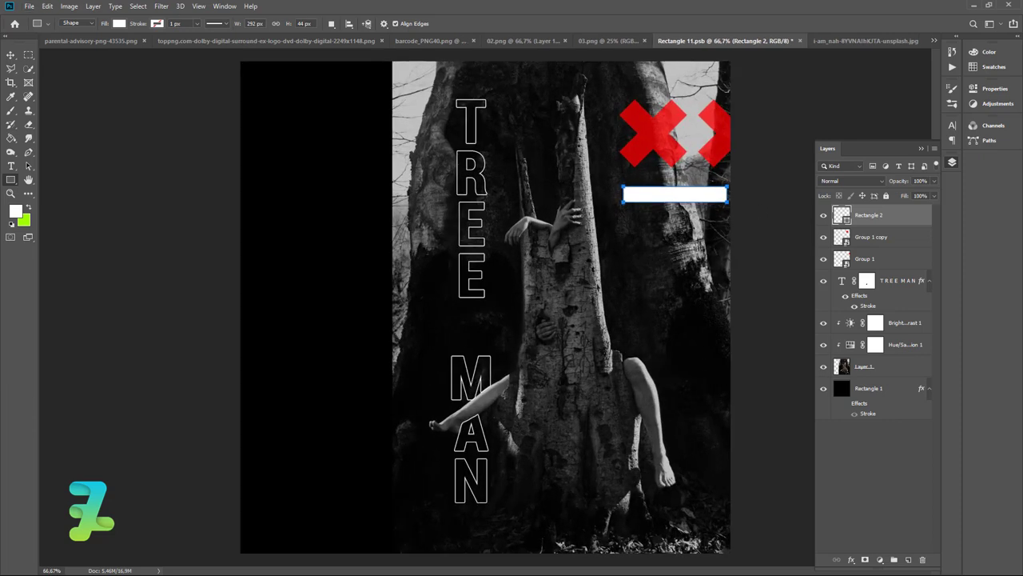
{"action": "left_click", "coordinate": [11, 166]}
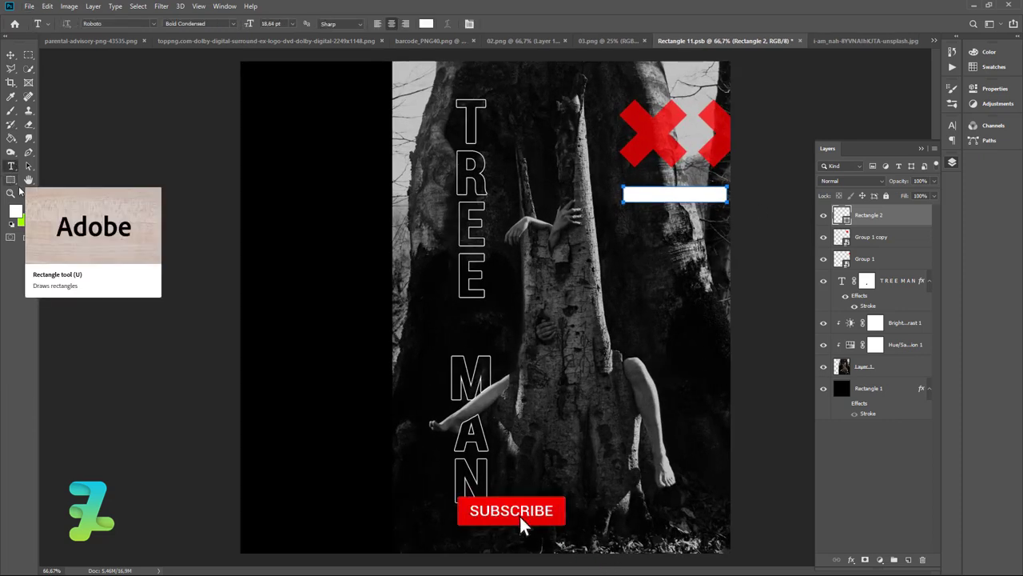
Step: Type EXPERIMENTAL in black (000000) at 6 pt
{"action": "left_click", "coordinate": [15, 210]}
{"action": "type", "text": "000000"}
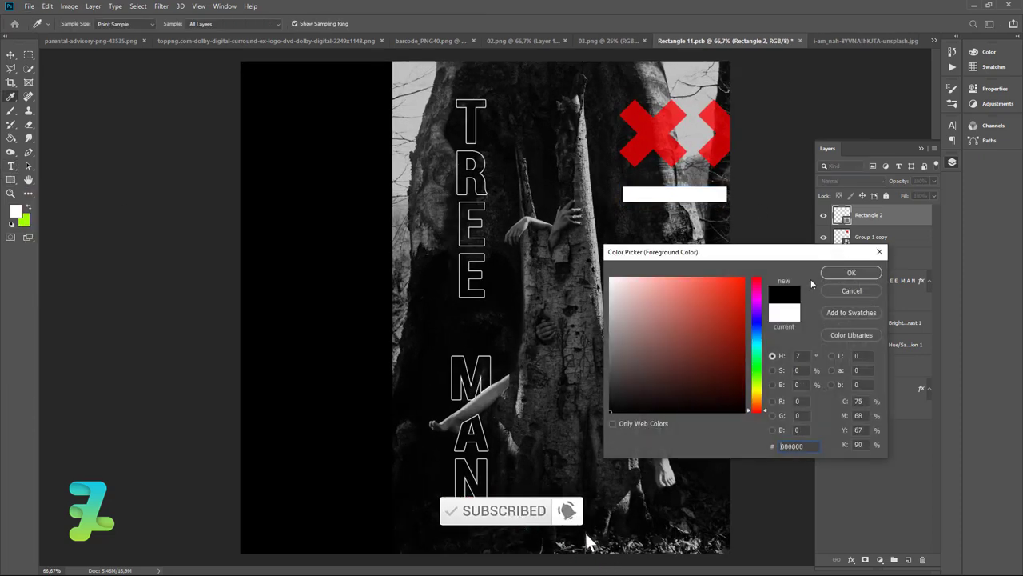
{"action": "left_click", "coordinate": [852, 273]}
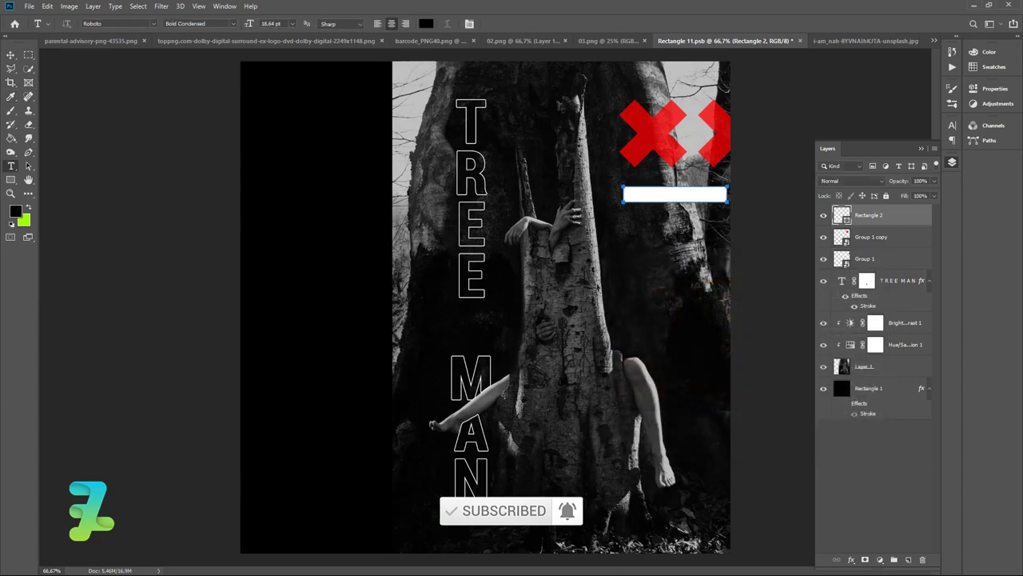
{"action": "left_click", "coordinate": [618, 244]}
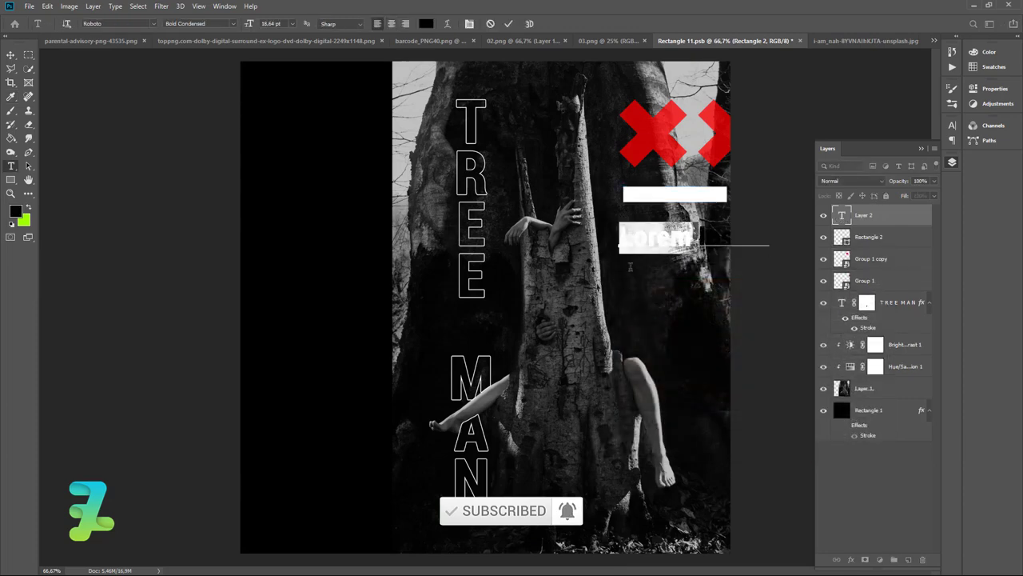
{"action": "key", "text": "BackSpace"}
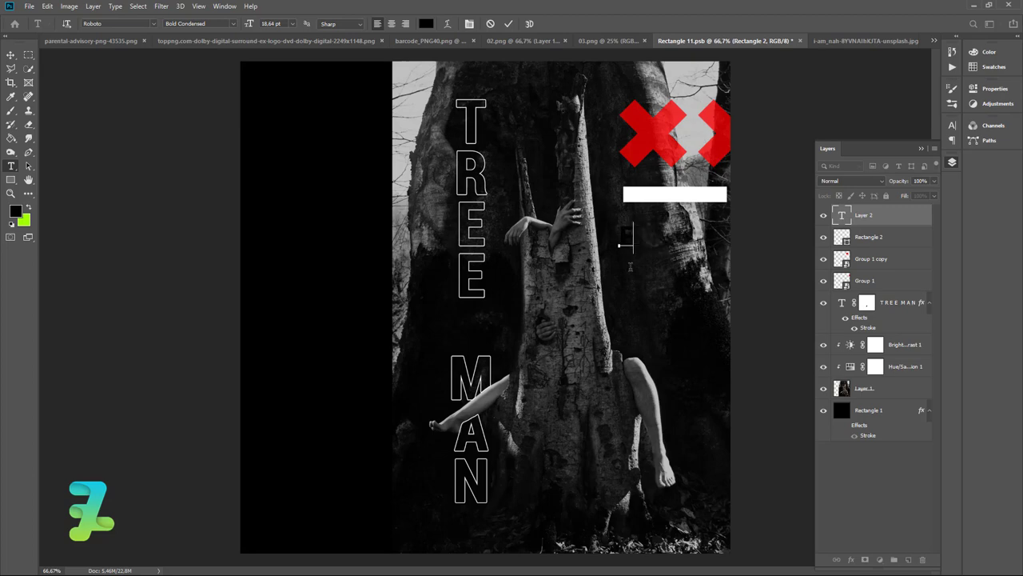
{"action": "type", "text": "EXP"}
{"action": "type", "text": "ERIMENTAL"}
{"action": "key", "text": "ctrl+a"}
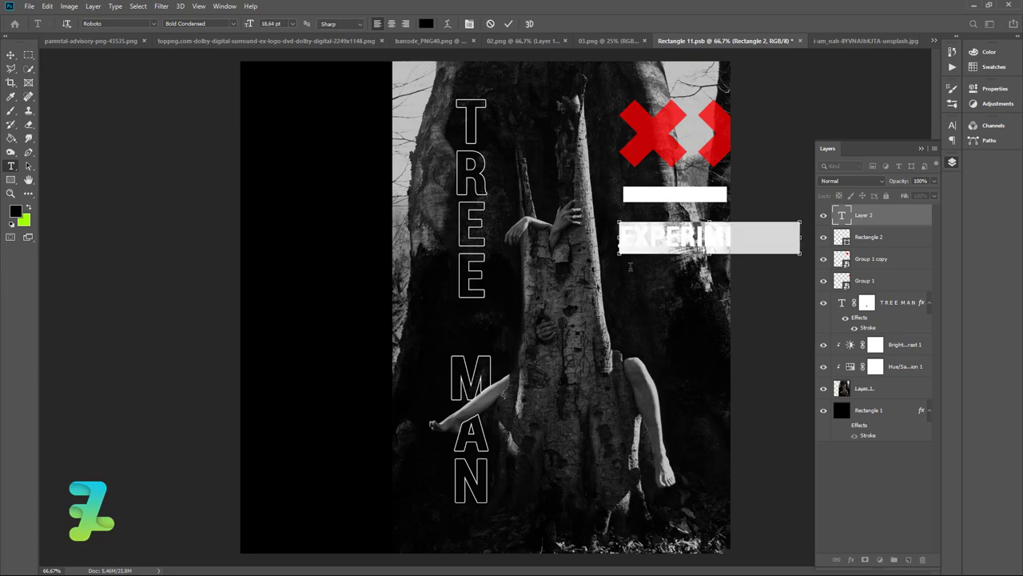
{"action": "left_click", "coordinate": [293, 23]}
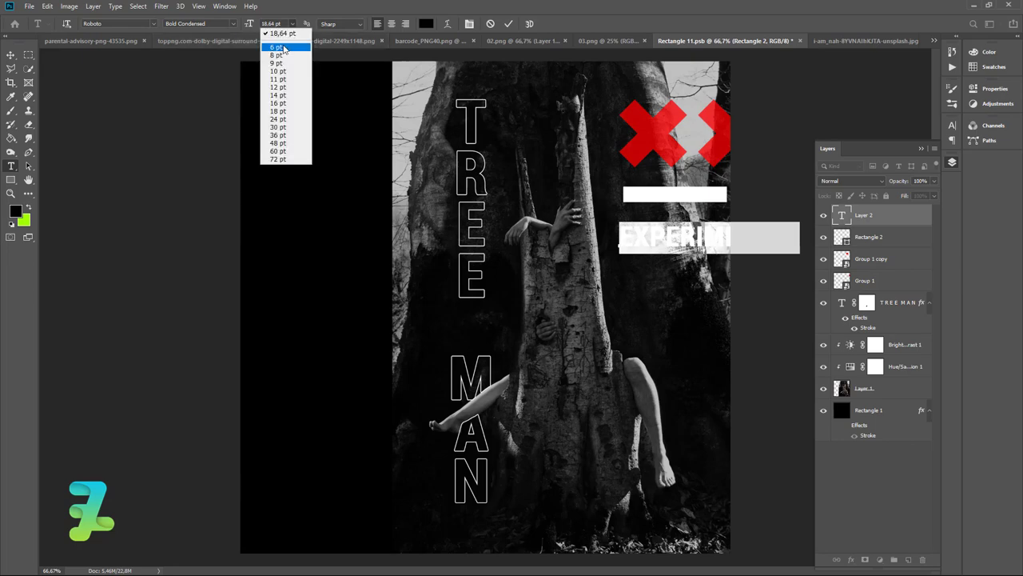
{"action": "left_click", "coordinate": [280, 32]}
{"action": "left_click", "coordinate": [280, 40]}
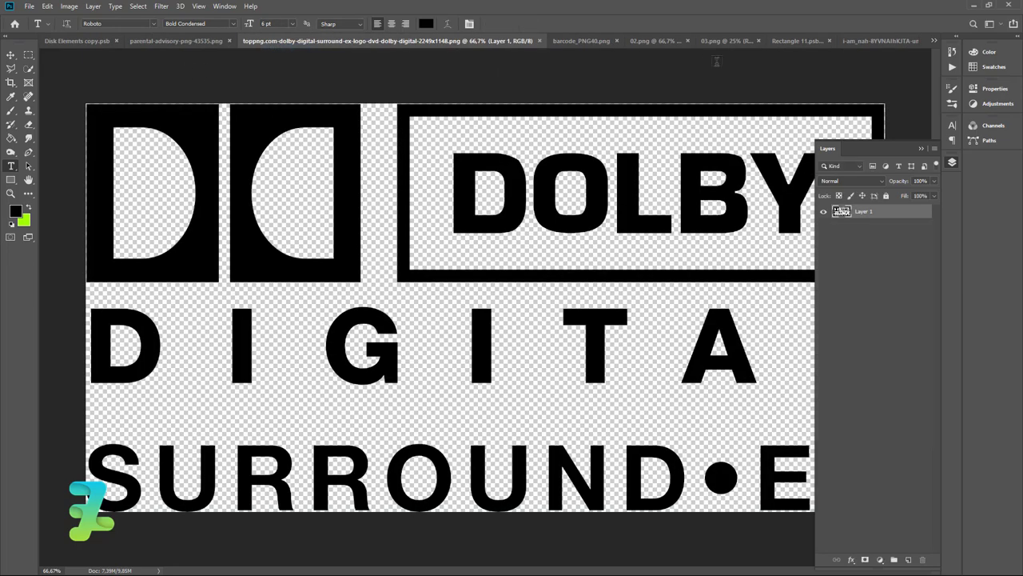
Step: Move the EXPERIMENTAL text onto the white bar in the Tree Man cover document
{"action": "left_click", "coordinate": [777, 41]}
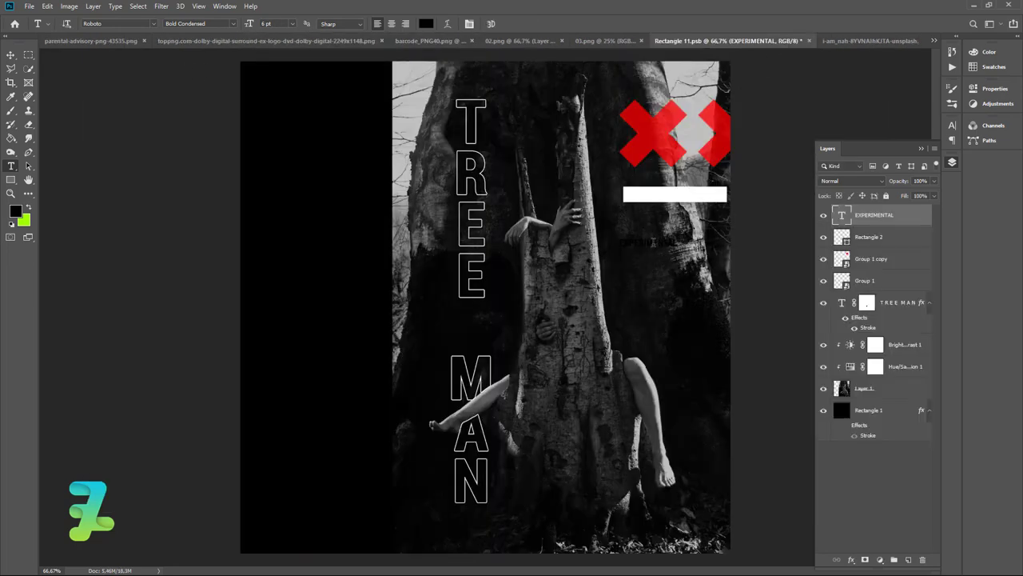
{"action": "left_click", "coordinate": [11, 55]}
{"action": "left_click_drag", "start_coordinate": [670, 242], "coordinate": [681, 198]}
{"action": "left_click_drag", "start_coordinate": [683, 201], "coordinate": [681, 201]}
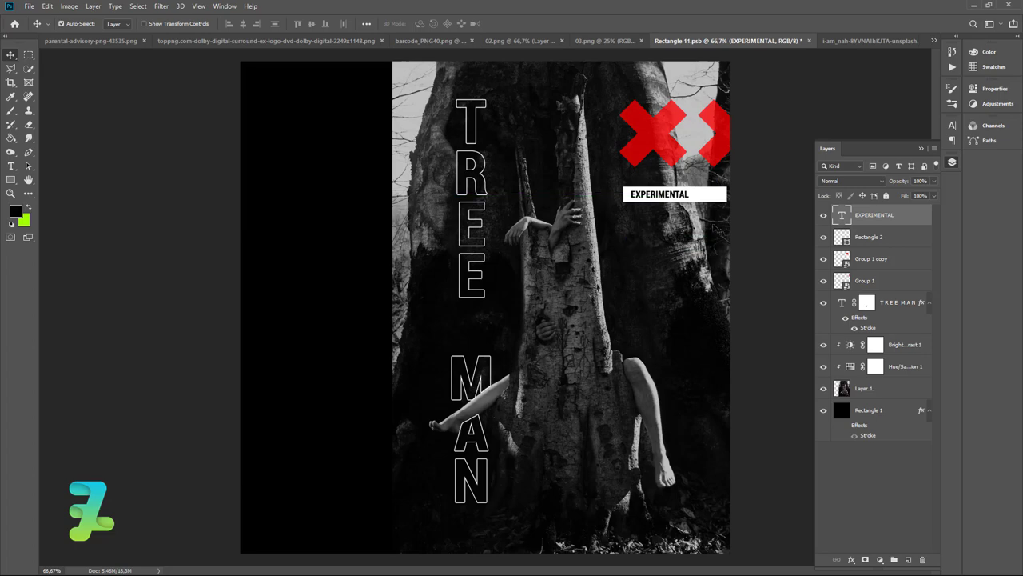
{"action": "key", "text": "Left"}
{"action": "key", "text": "Down"}
Step: Append .COM to make EXPERIMENTAL.COM and select it together with the white bar layer
{"action": "double_click", "coordinate": [841, 216]}
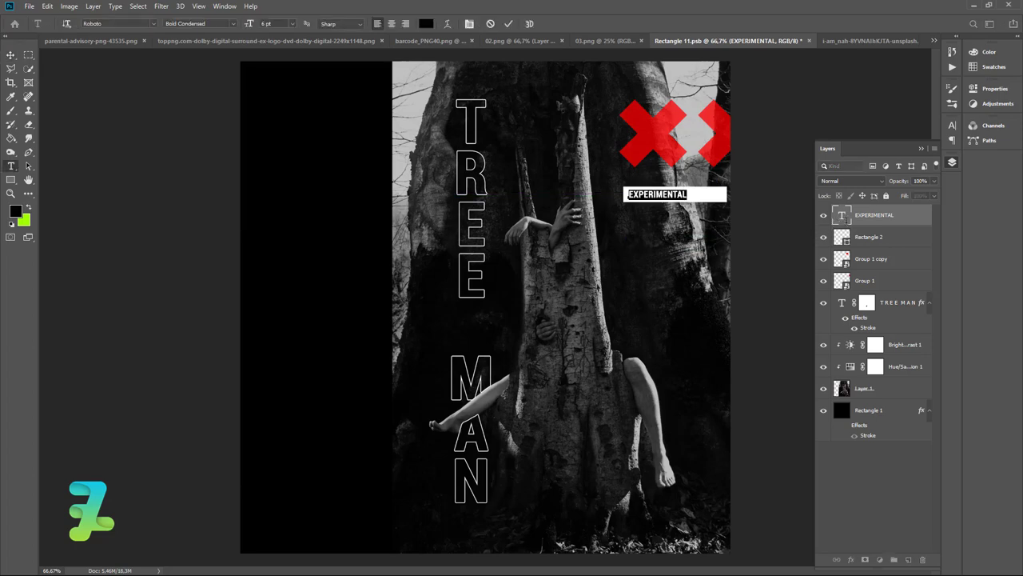
{"action": "key", "text": "Right"}
{"action": "type", "text": ".COM"}
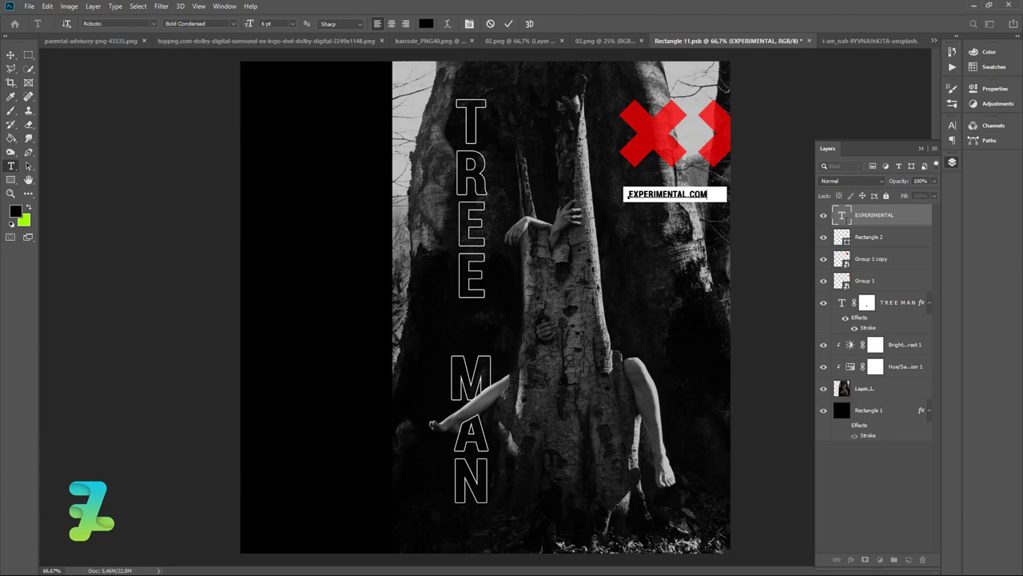
{"action": "left_click", "coordinate": [12, 53]}
{"action": "double_click", "coordinate": [840, 236]}
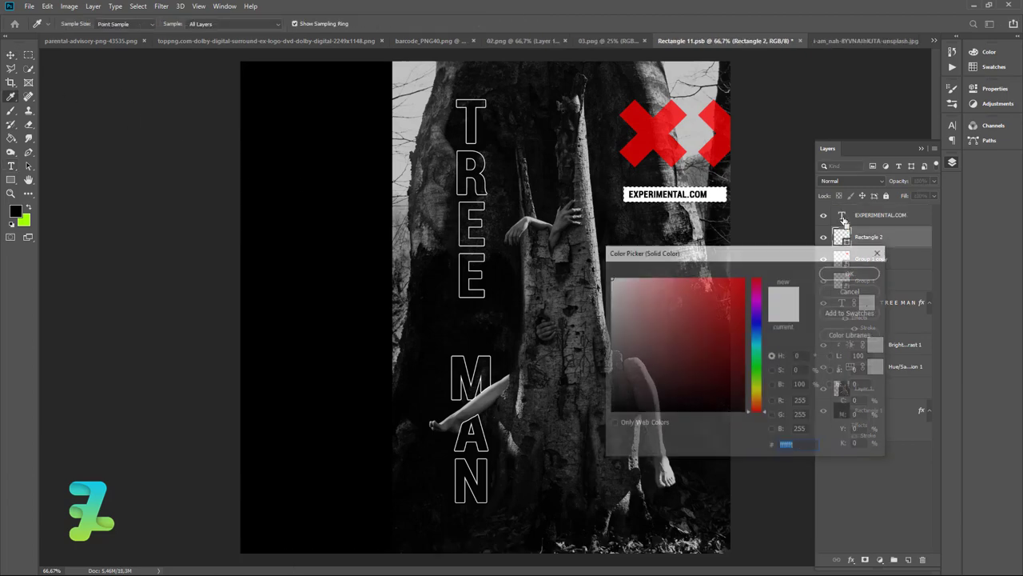
{"action": "left_click", "coordinate": [859, 289]}
{"action": "left_click", "coordinate": [850, 214], "text": "ctrl"}
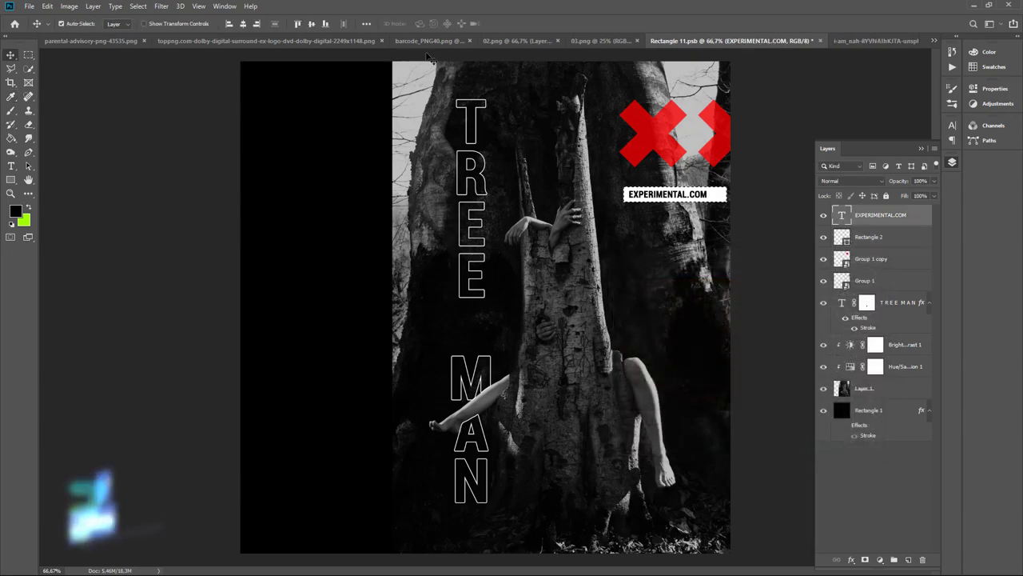
Step: Centre EXPERIMENTAL.COM on the white bar and start a new MARCH text beside MAN
{"action": "left_click", "coordinate": [243, 23]}
{"action": "key", "text": "ctrl+d"}
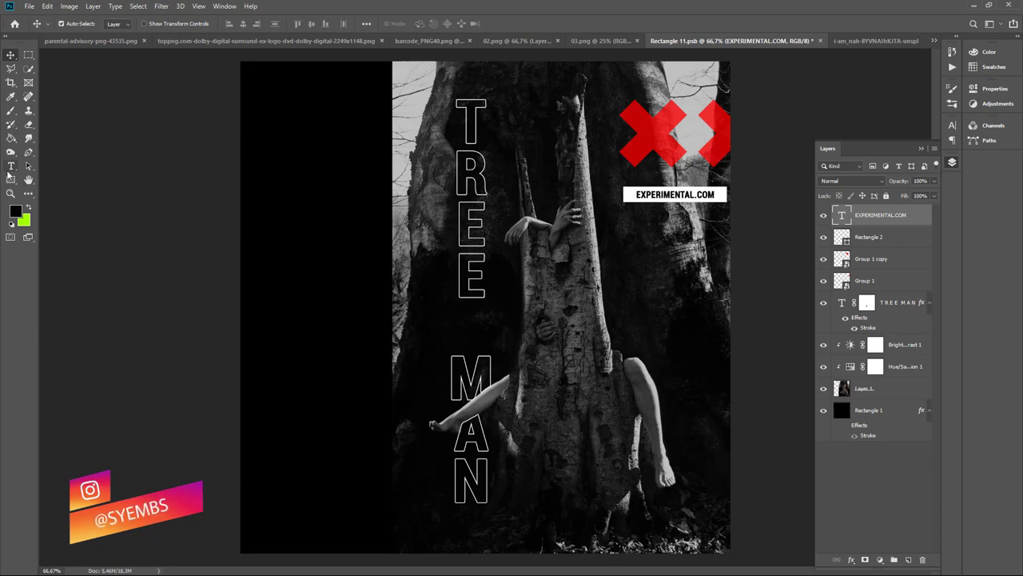
{"action": "left_click", "coordinate": [10, 166]}
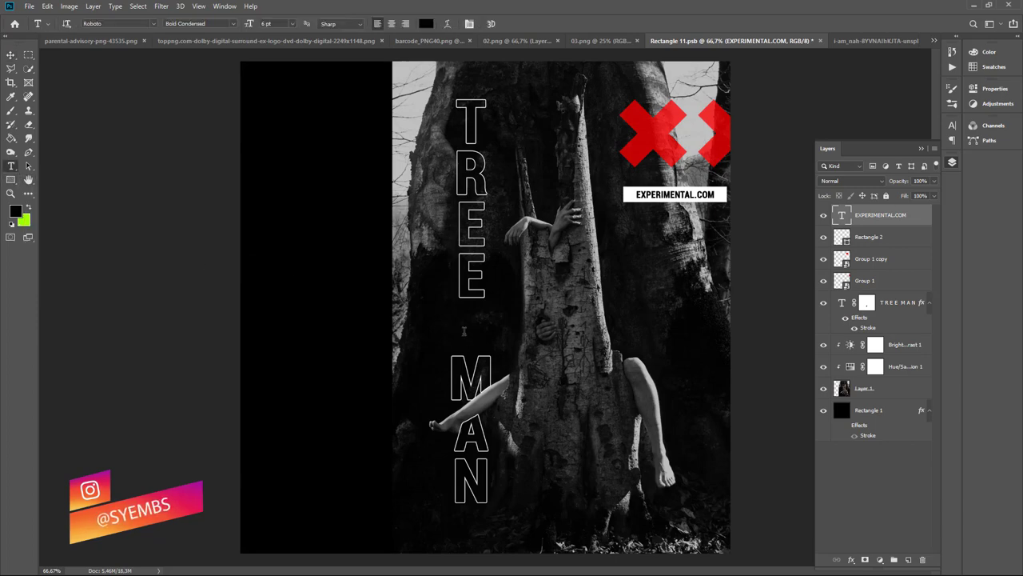
{"action": "left_click", "coordinate": [543, 392]}
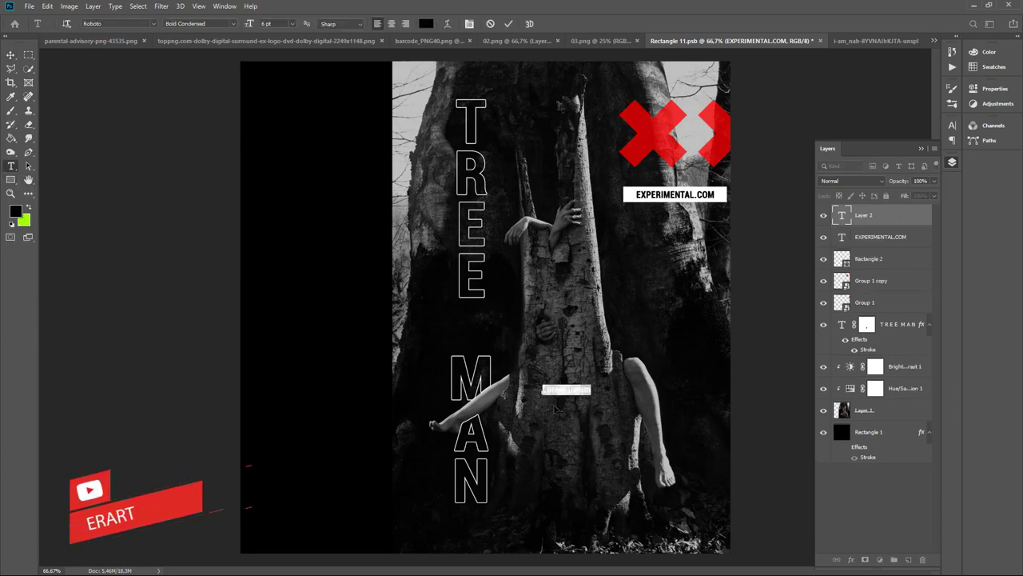
{"action": "key", "text": "BackSpace"}
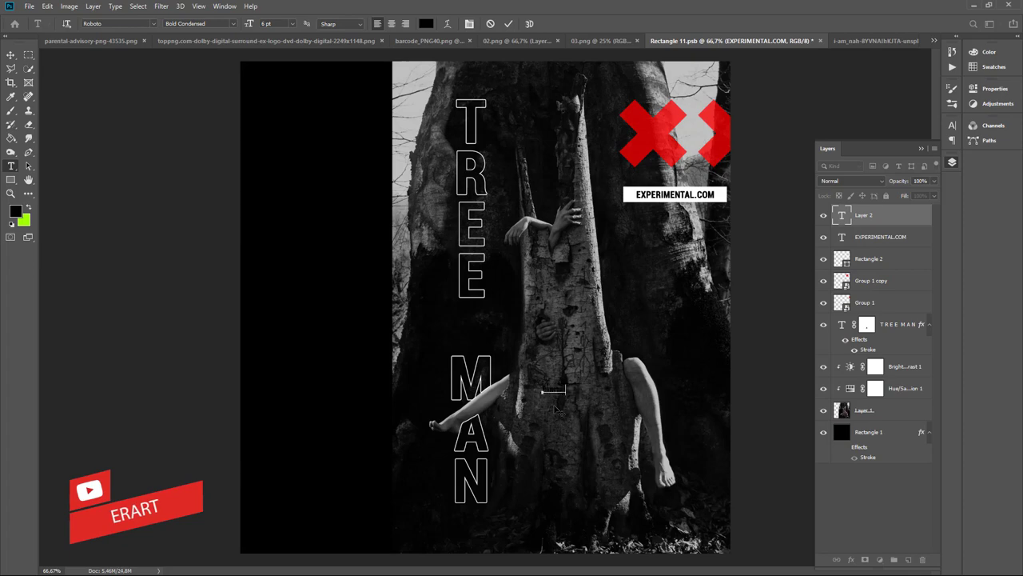
{"action": "key", "text": "ctrl+a"}
{"action": "type", "text": "text"}
{"action": "key", "text": "ctrl+a"}
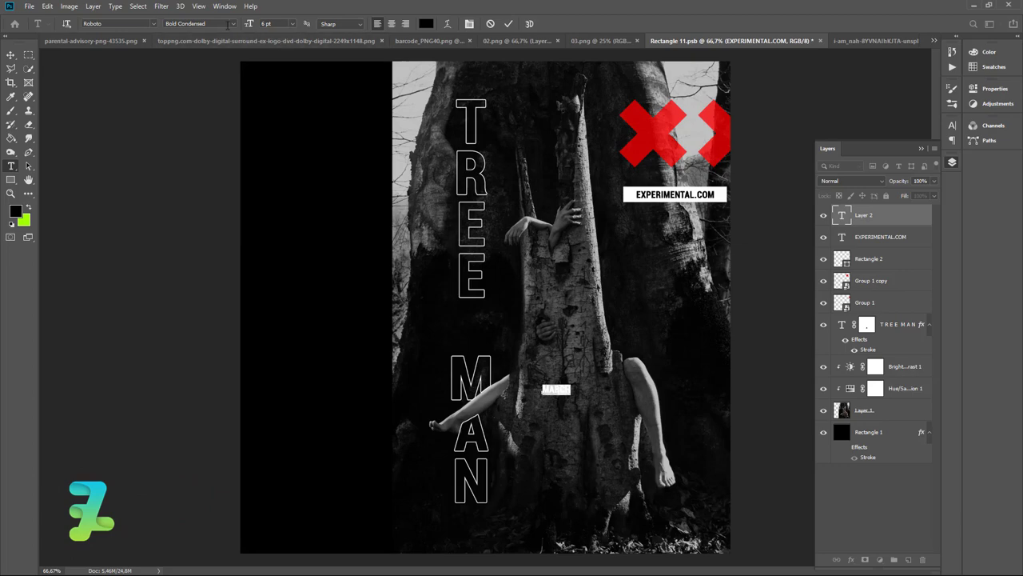
Step: Make the MARCH text Bold, 18 pt and red (ff001e)
{"action": "left_click", "coordinate": [237, 26]}
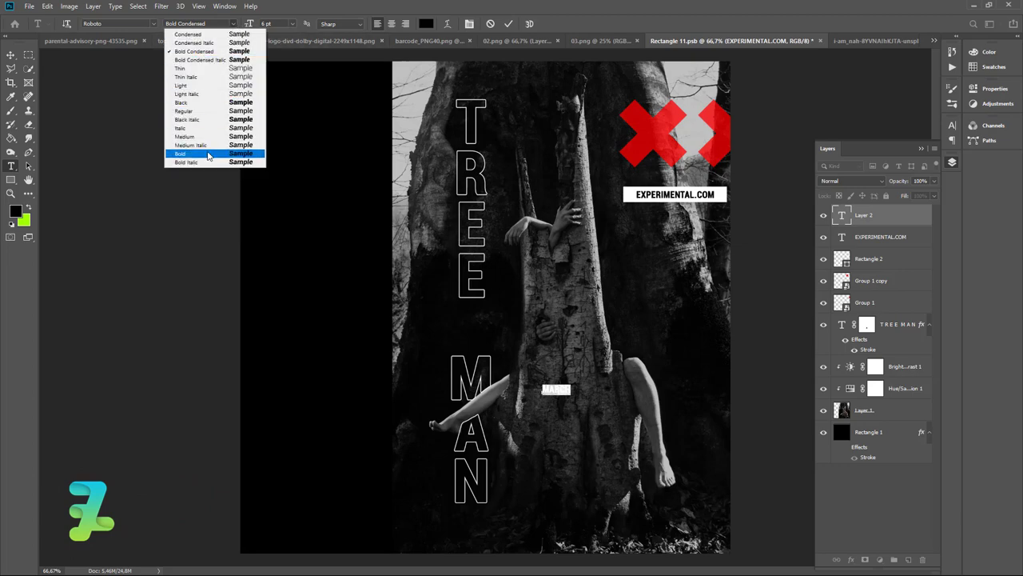
{"action": "left_click", "coordinate": [238, 153]}
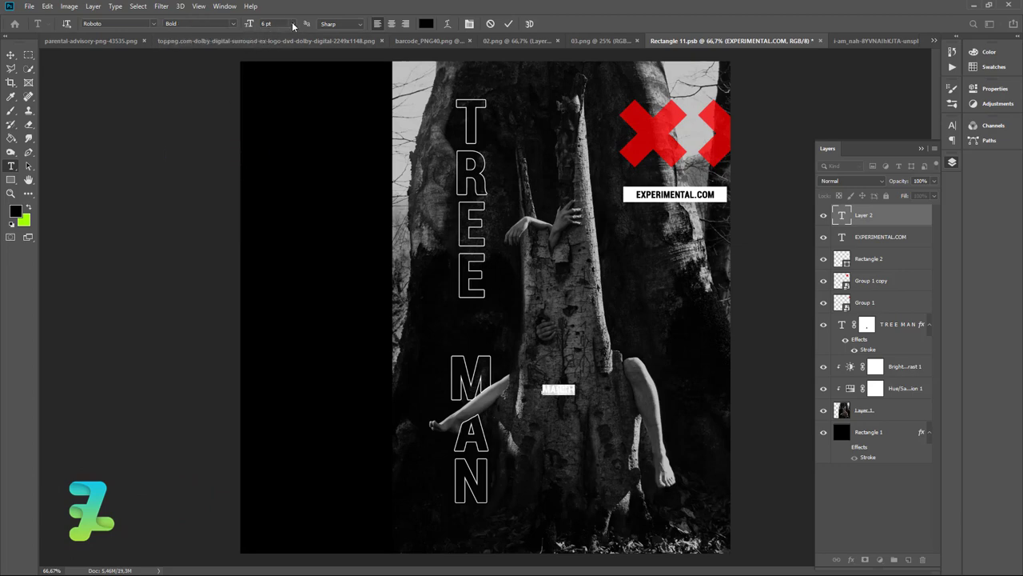
{"action": "left_click", "coordinate": [470, 23]}
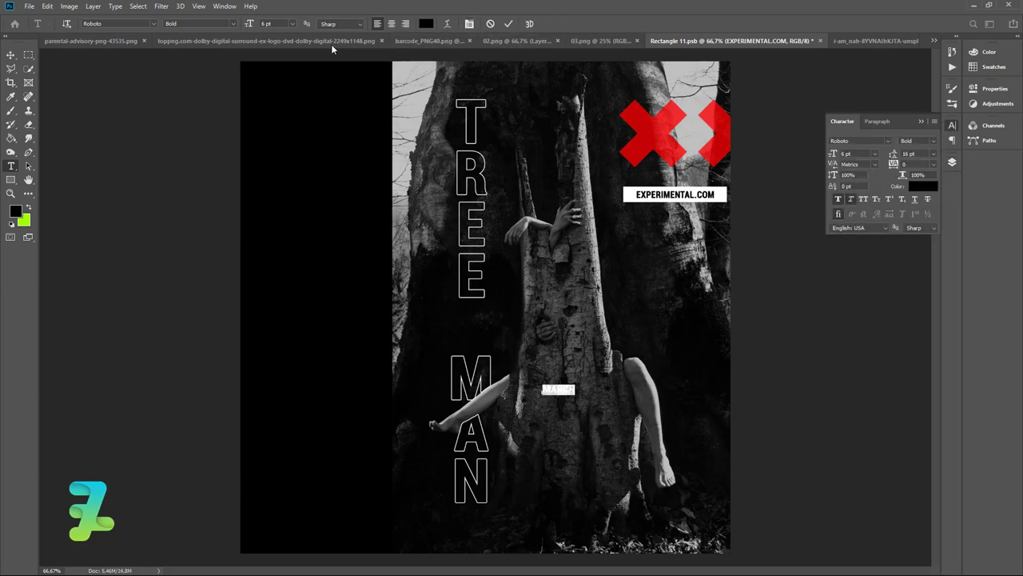
{"action": "left_click", "coordinate": [294, 26]}
{"action": "left_click", "coordinate": [277, 112]}
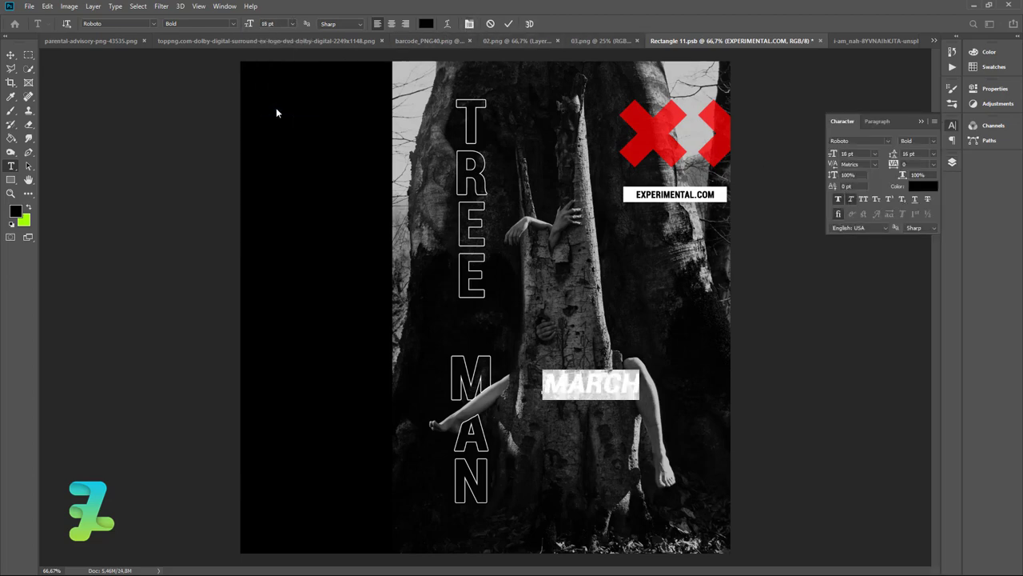
{"action": "left_click", "coordinate": [922, 122]}
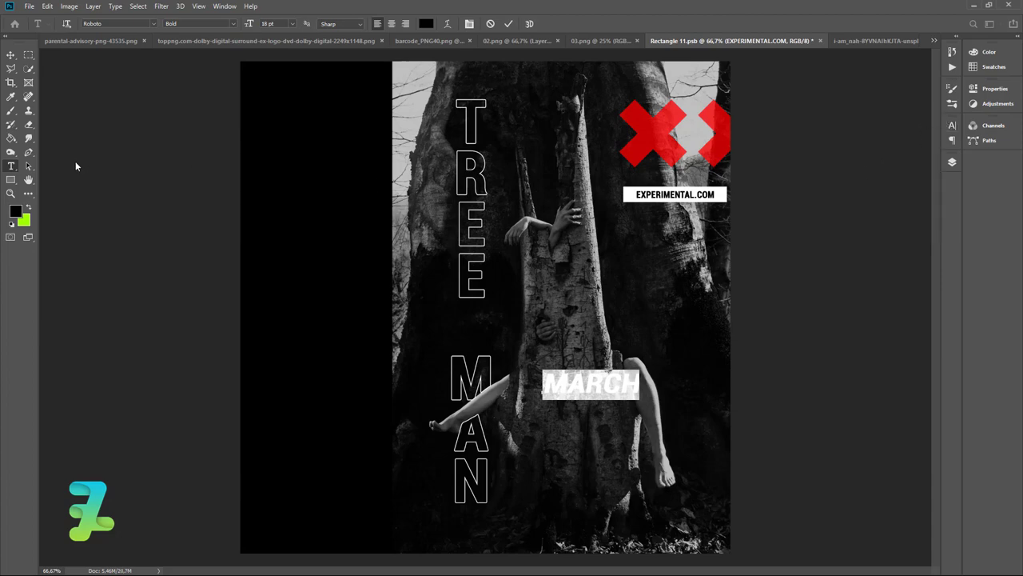
{"action": "left_click", "coordinate": [20, 213]}
{"action": "type", "text": "ff001e"}
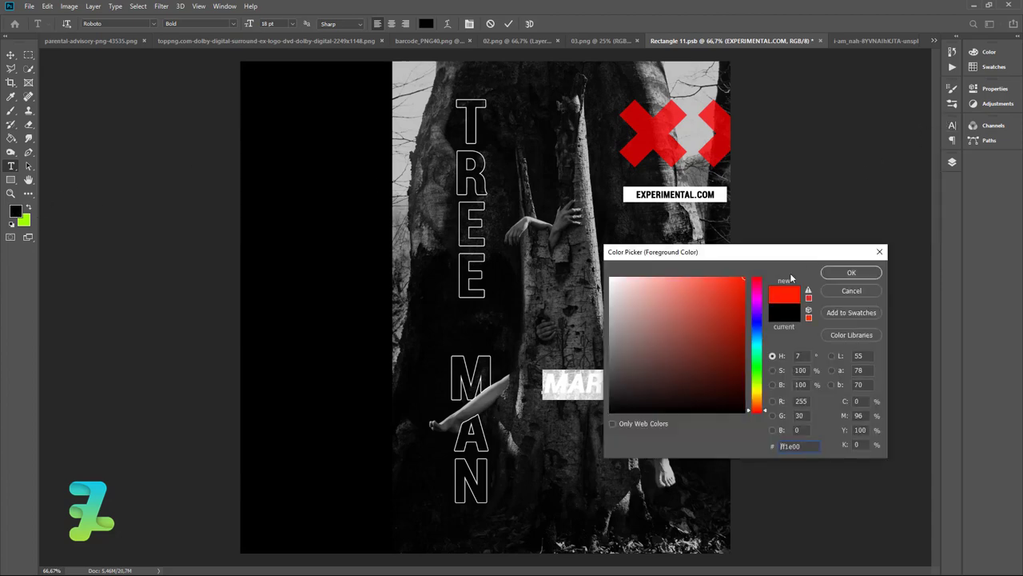
{"action": "left_click", "coordinate": [851, 273]}
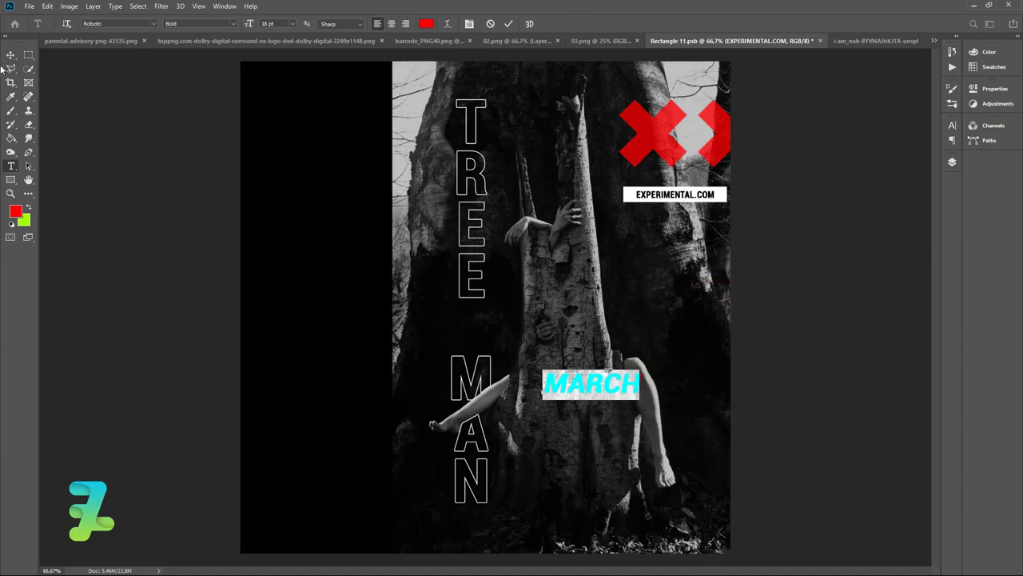
{"action": "left_click", "coordinate": [11, 57]}
Step: Move MARCH lower beside the MAN letters and set its opacity to 75%
{"action": "left_click", "coordinate": [952, 164]}
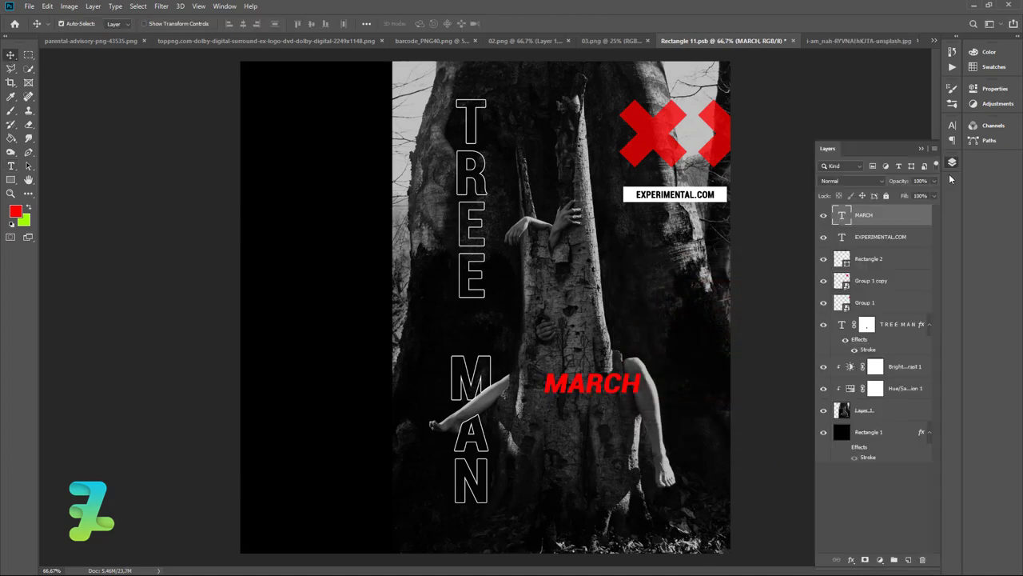
{"action": "mouse_move", "coordinate": [598, 386]}
{"action": "left_mouse_down"}
{"action": "mouse_move", "coordinate": [592, 452]}
{"action": "mouse_move", "coordinate": [593, 435]}
{"action": "left_mouse_up"}
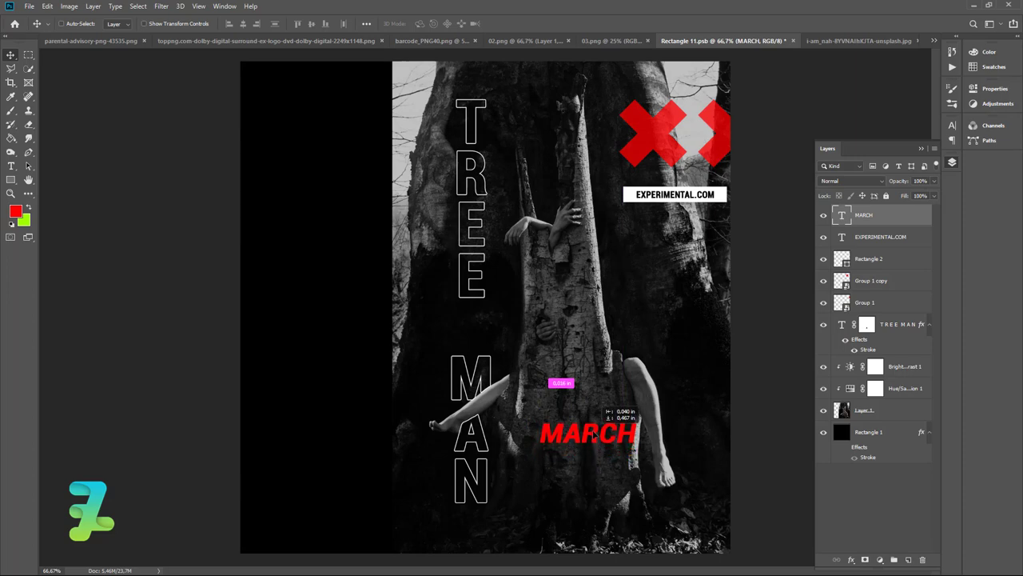
{"action": "left_click_drag", "start_coordinate": [592, 435], "coordinate": [592, 434]}
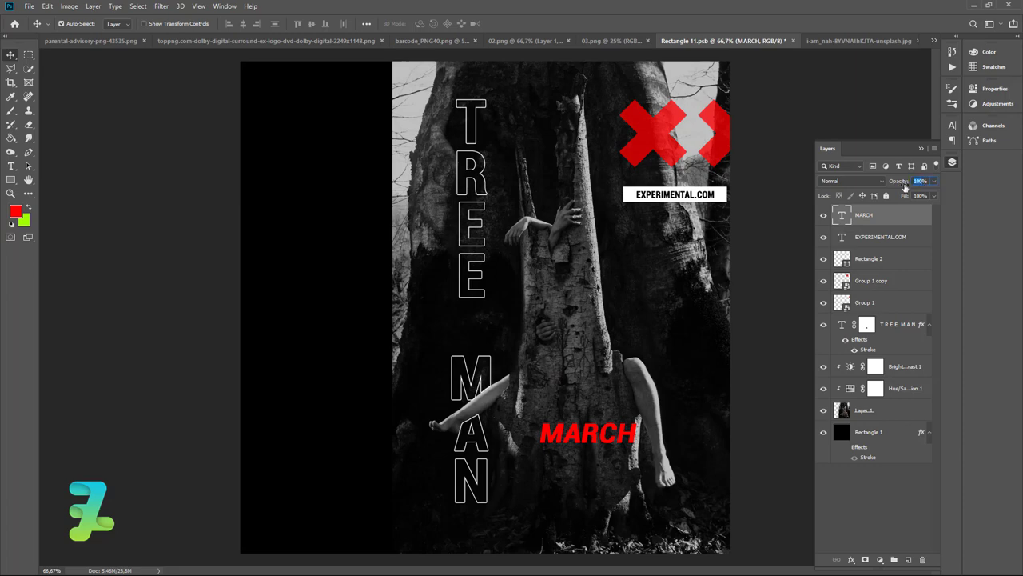
{"action": "left_click_drag", "start_coordinate": [905, 186], "coordinate": [894, 202]}
{"action": "type", "text": "75"}
{"action": "left_click", "coordinate": [11, 166]}
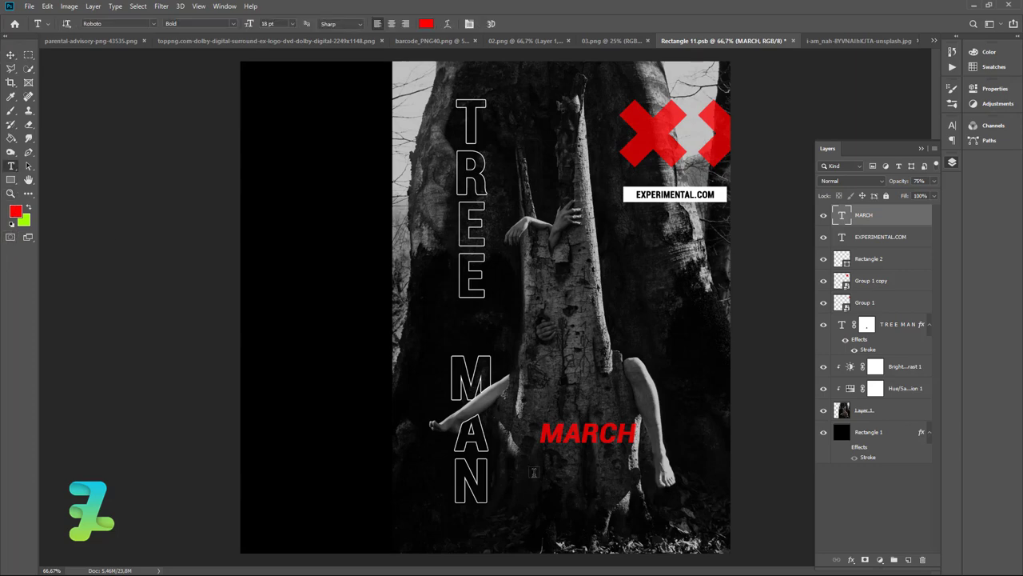
Step: Type 12, 12, 12 on three lines below MARCH
{"action": "left_click", "coordinate": [572, 480]}
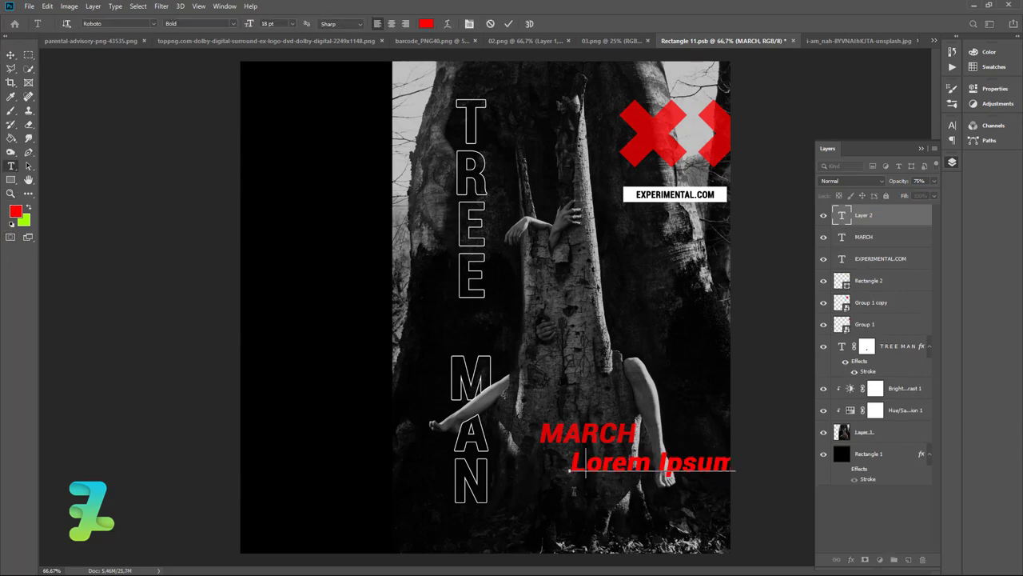
{"action": "type", "text": "12"}
{"action": "key", "text": "Return"}
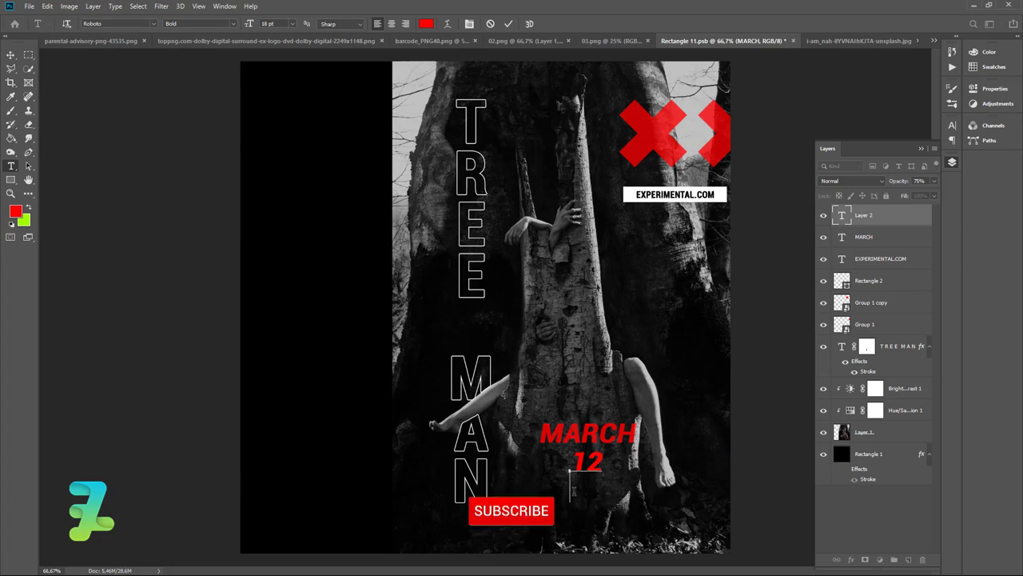
{"action": "type", "text": "12"}
{"action": "key", "text": "Return"}
{"action": "type", "text": "12"}
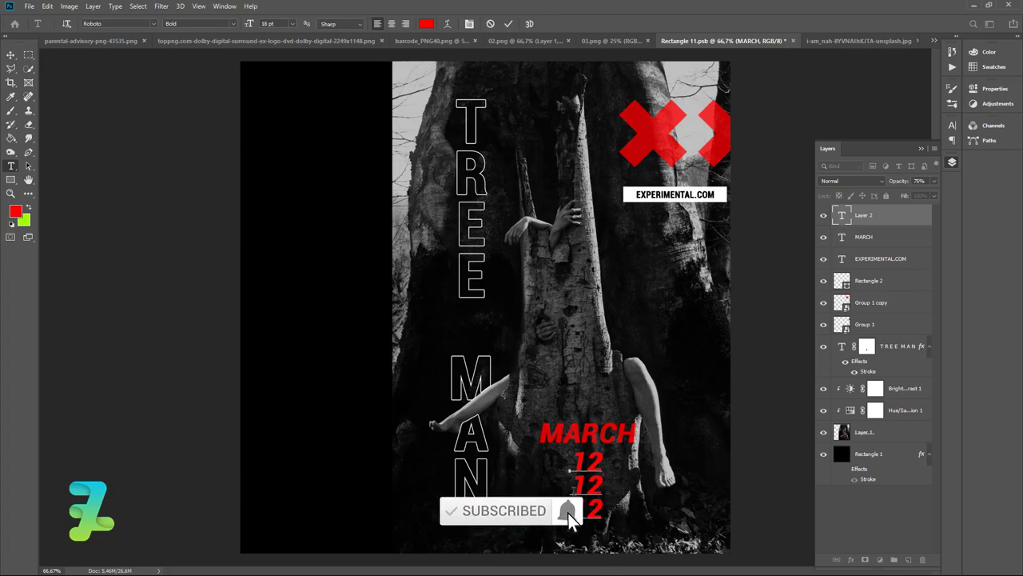
{"action": "key", "text": "ctrl+a"}
Step: Make the date text white (ffffff) at 9 pt
{"action": "left_click", "coordinate": [15, 211]}
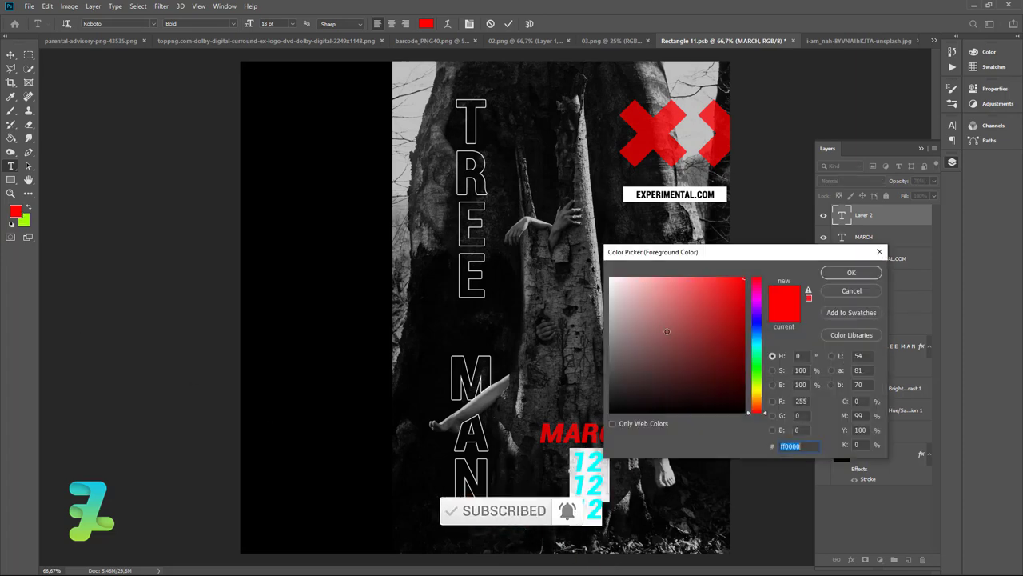
{"action": "type", "text": "ffffff"}
{"action": "left_click", "coordinate": [839, 274]}
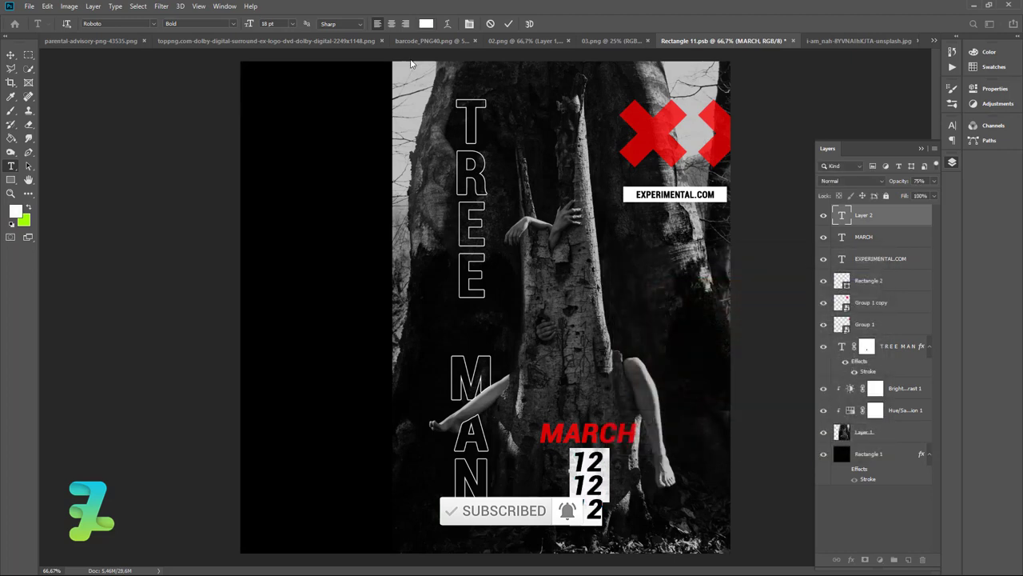
{"action": "left_click", "coordinate": [295, 27]}
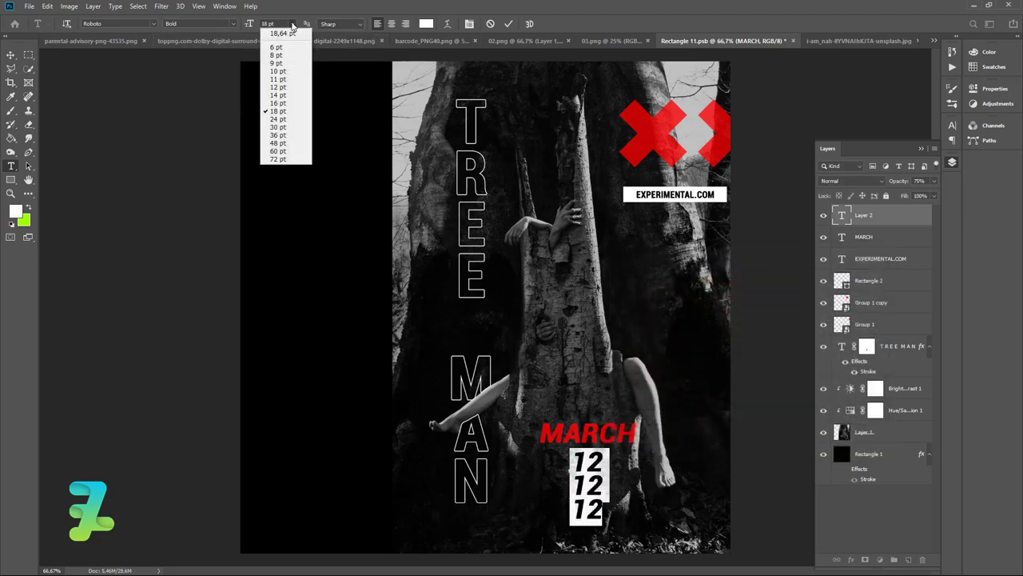
{"action": "left_click", "coordinate": [288, 71]}
{"action": "key", "text": "ctrl+Return"}
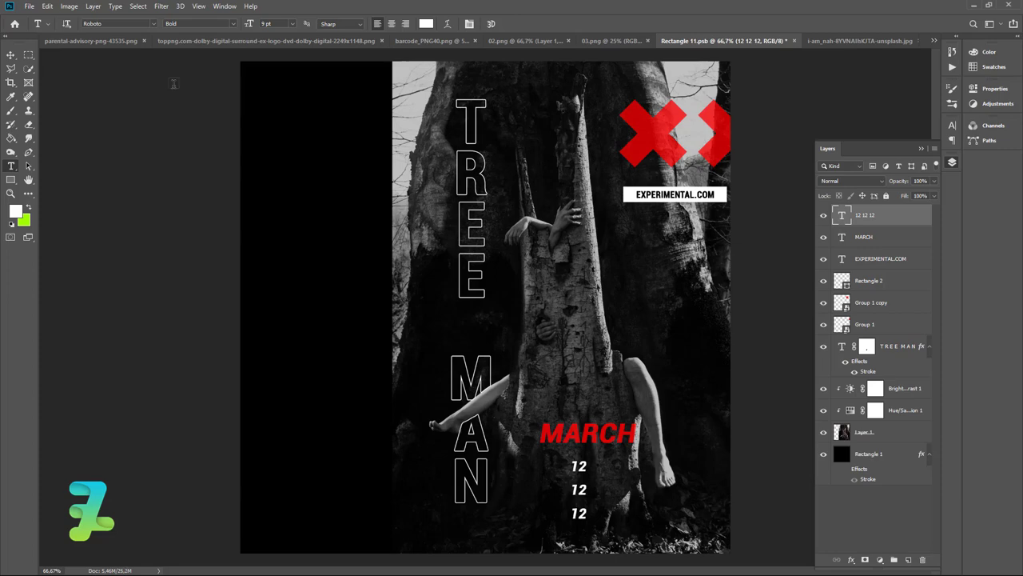
Step: Move the 12 12 12 text up and stack its layer beneath MARCH
{"action": "key", "text": "v"}
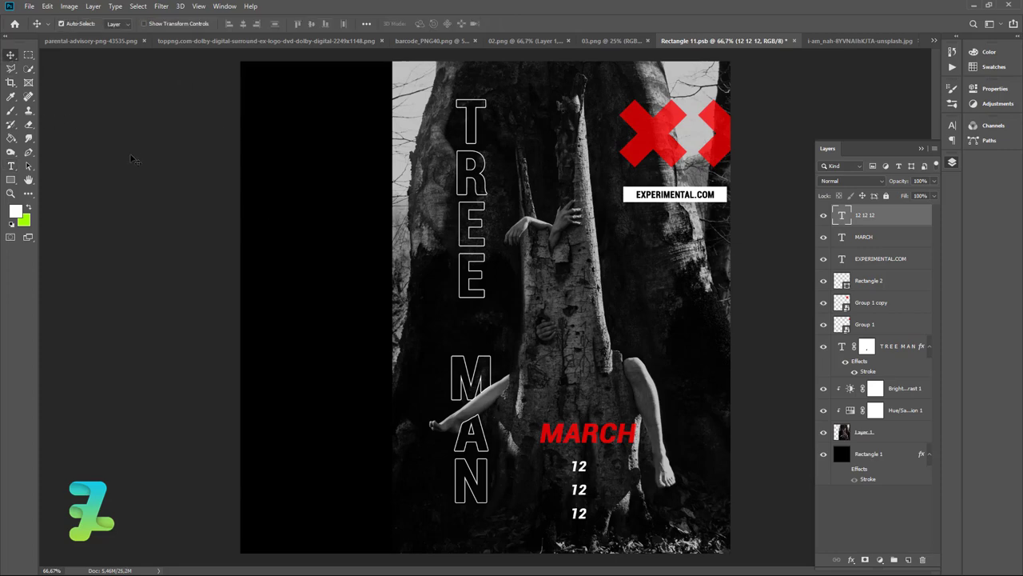
{"action": "left_click_drag", "start_coordinate": [580, 468], "coordinate": [590, 419]}
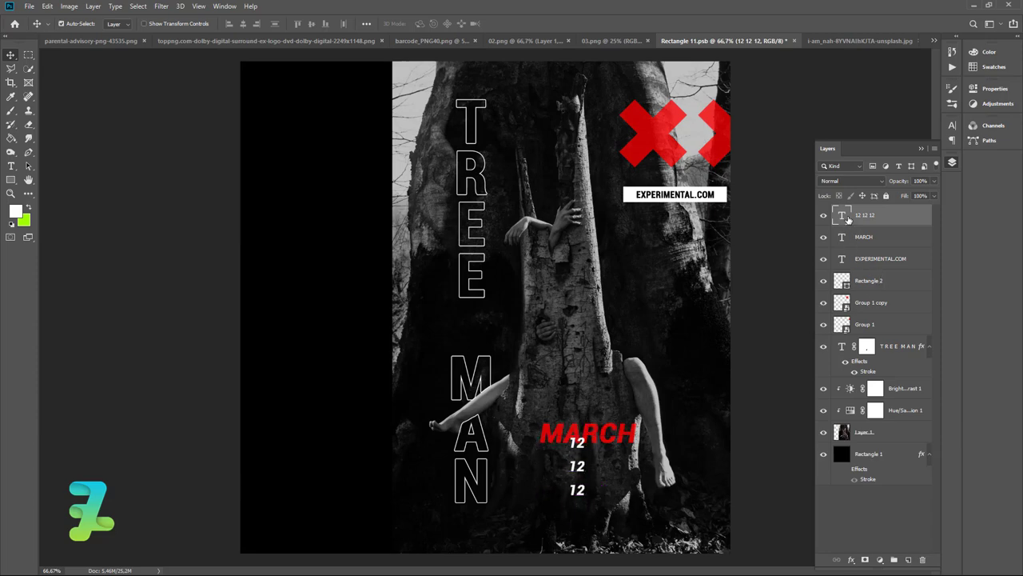
{"action": "left_click_drag", "start_coordinate": [849, 218], "coordinate": [848, 242]}
{"action": "left_click_drag", "start_coordinate": [577, 472], "coordinate": [580, 468]}
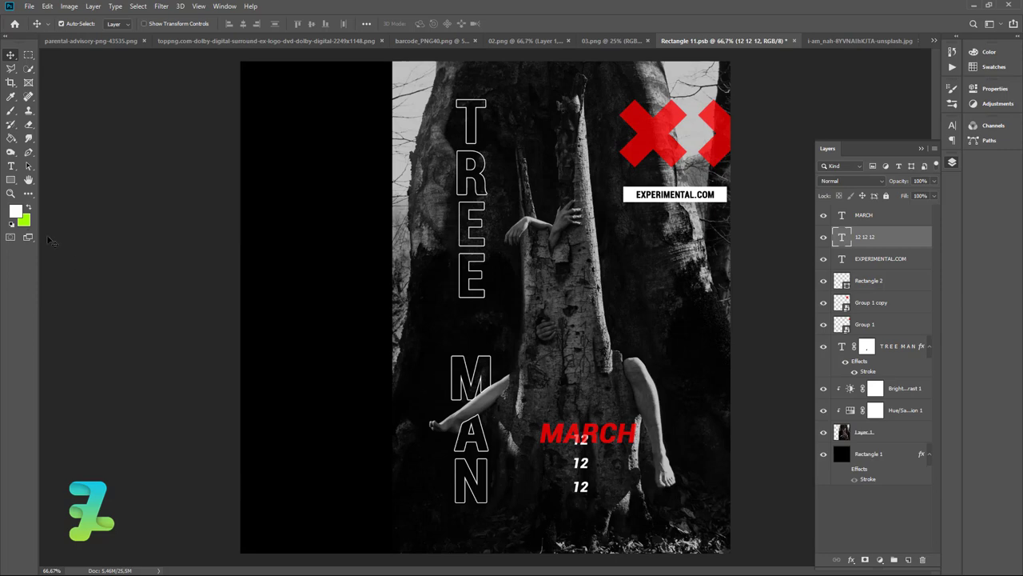
Step: Type COMING SOON on the black panel, fix the typo, and set the style to Regular
{"action": "left_click", "coordinate": [11, 166]}
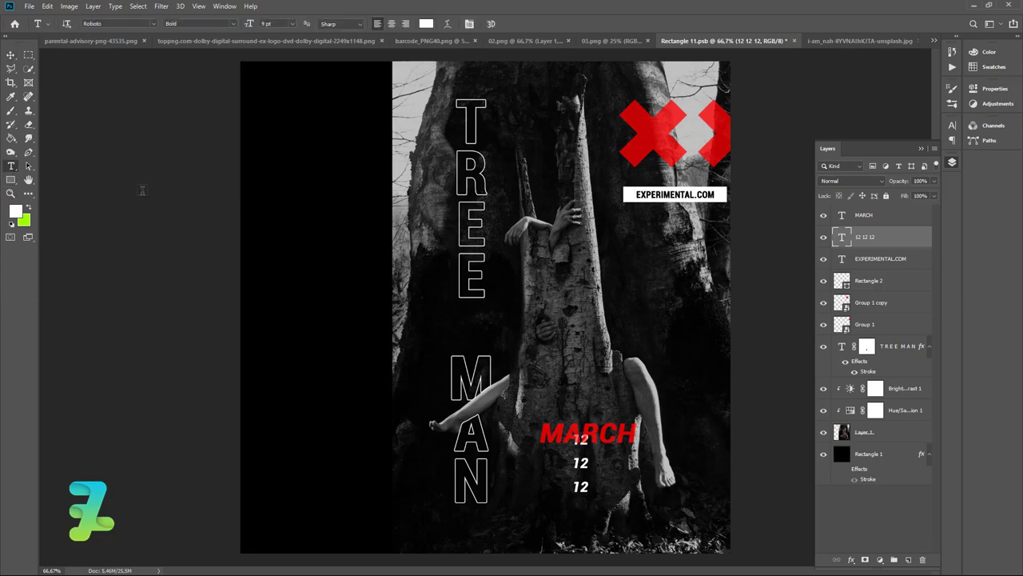
{"action": "left_click", "coordinate": [303, 271]}
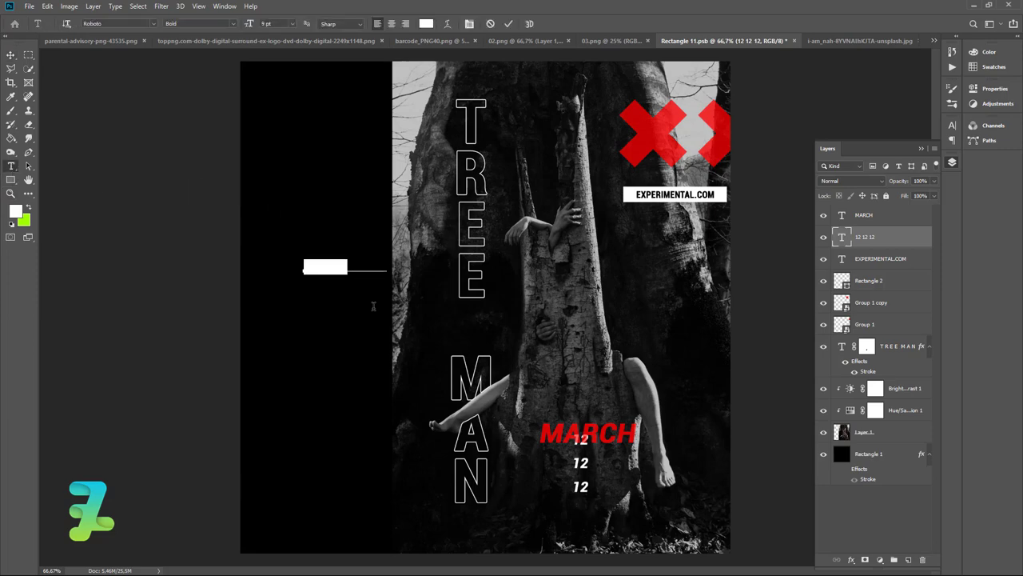
{"action": "type", "text": "CIpsum"}
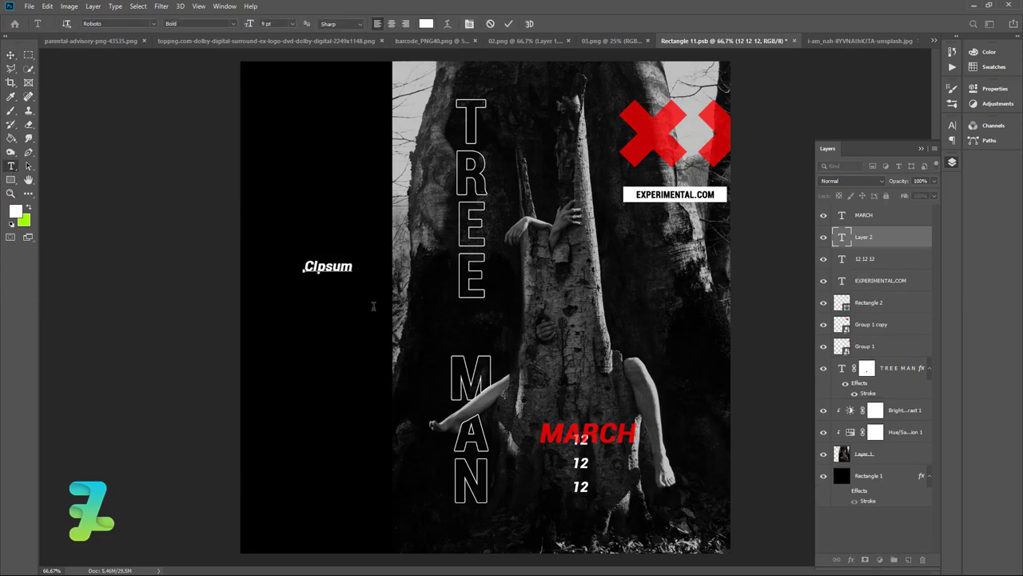
{"action": "type", "text": "c"}
{"action": "type", "text": "MIN"}
{"action": "type", "text": "G SOON"}
{"action": "key", "text": "ctrl+a"}
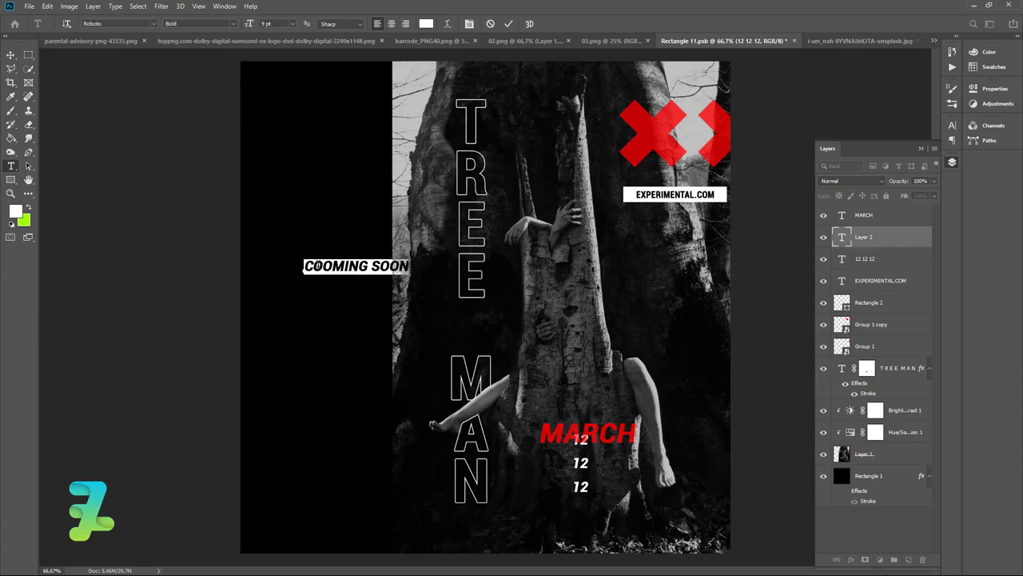
{"action": "left_click", "coordinate": [322, 267]}
{"action": "key", "text": "BackSpace"}
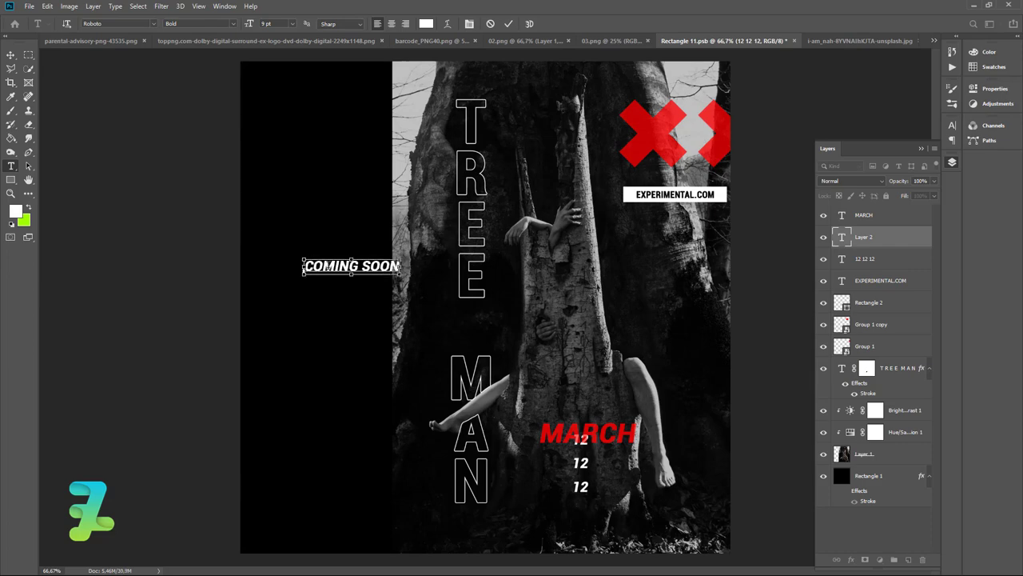
{"action": "key", "text": "ctrl+a"}
{"action": "left_click", "coordinate": [229, 24]}
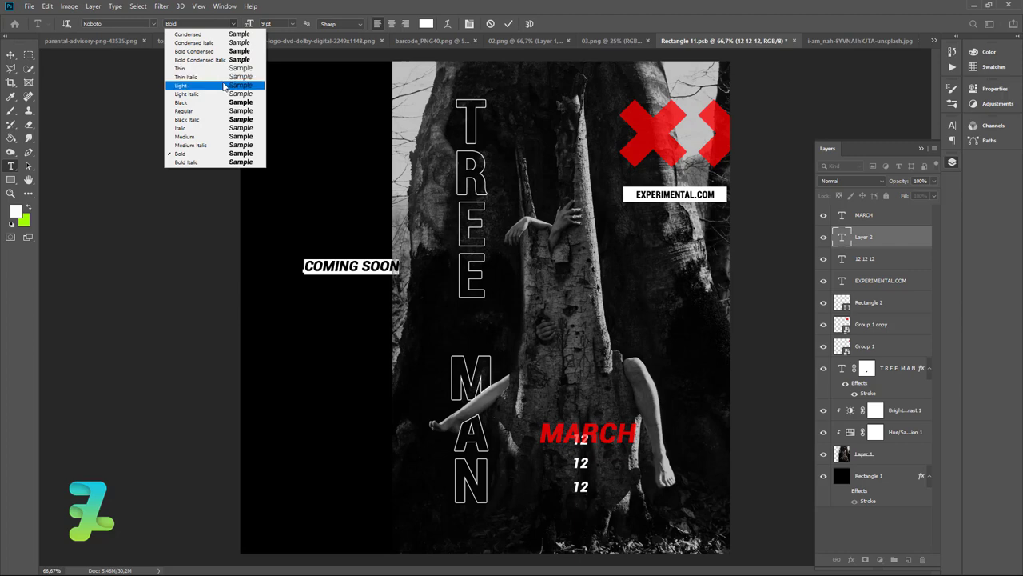
{"action": "left_click", "coordinate": [226, 111]}
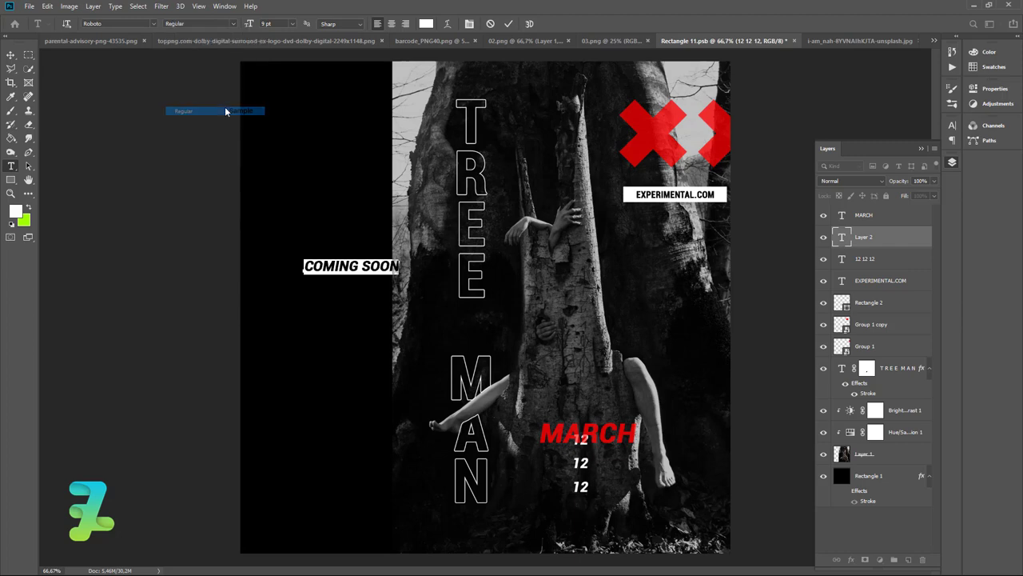
{"action": "left_click", "coordinate": [11, 54]}
Step: Rotate COMING SOON to run vertically, centre it vertically, and move it left onto the black panel
{"action": "key", "text": "ctrl+t"}
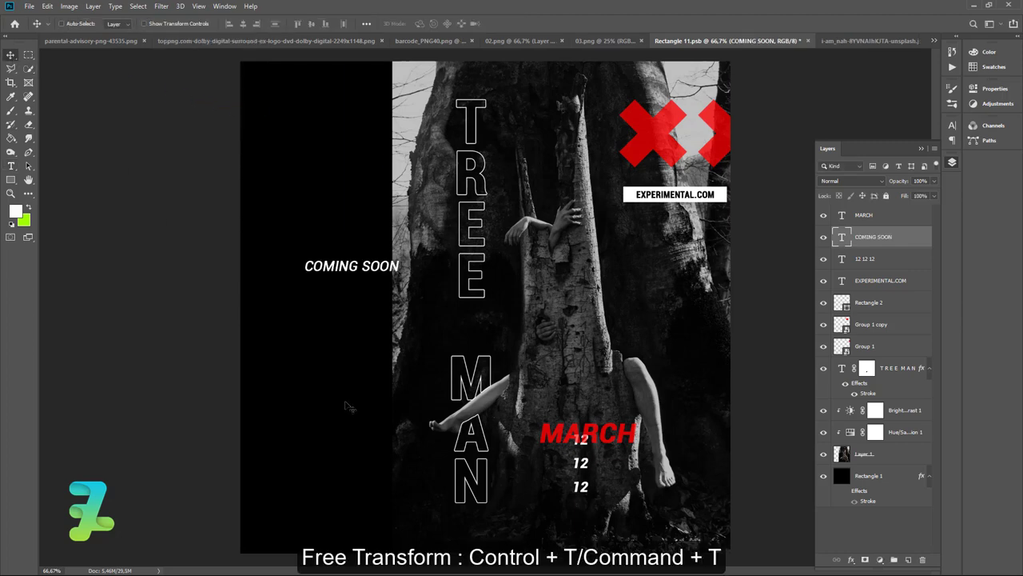
{"action": "left_click_drag", "start_coordinate": [290, 306], "coordinate": [399, 362]}
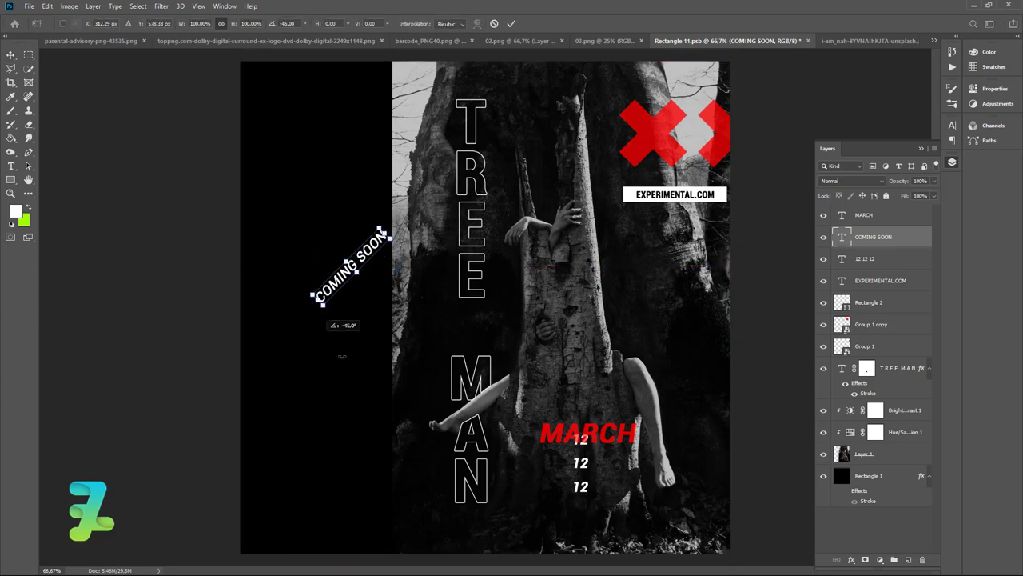
{"action": "left_click", "coordinate": [11, 54]}
{"action": "key", "text": "ctrl+a"}
{"action": "left_click", "coordinate": [311, 23]}
{"action": "key", "text": "ctrl+d"}
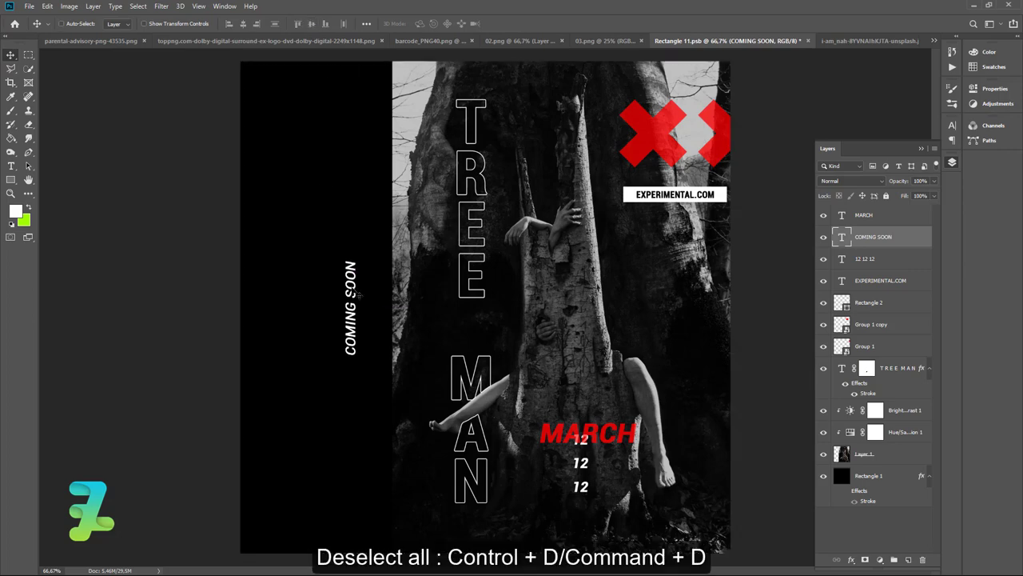
{"action": "mouse_move", "coordinate": [356, 293]}
{"action": "left_mouse_down"}
{"action": "mouse_move", "coordinate": [256, 285]}
{"action": "mouse_move", "coordinate": [285, 284]}
{"action": "left_mouse_up"}
Step: Duplicate COMING SOON twice and space the copies side by side
{"action": "key", "text": "ctrl+j"}
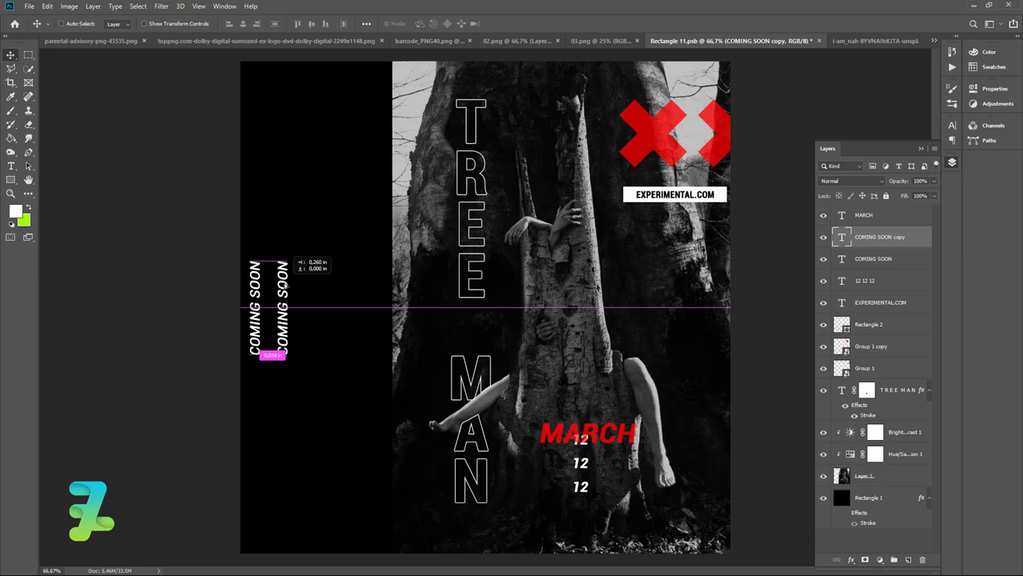
{"action": "key", "text": "ctrl+j"}
{"action": "left_click_drag", "start_coordinate": [284, 284], "coordinate": [316, 286]}
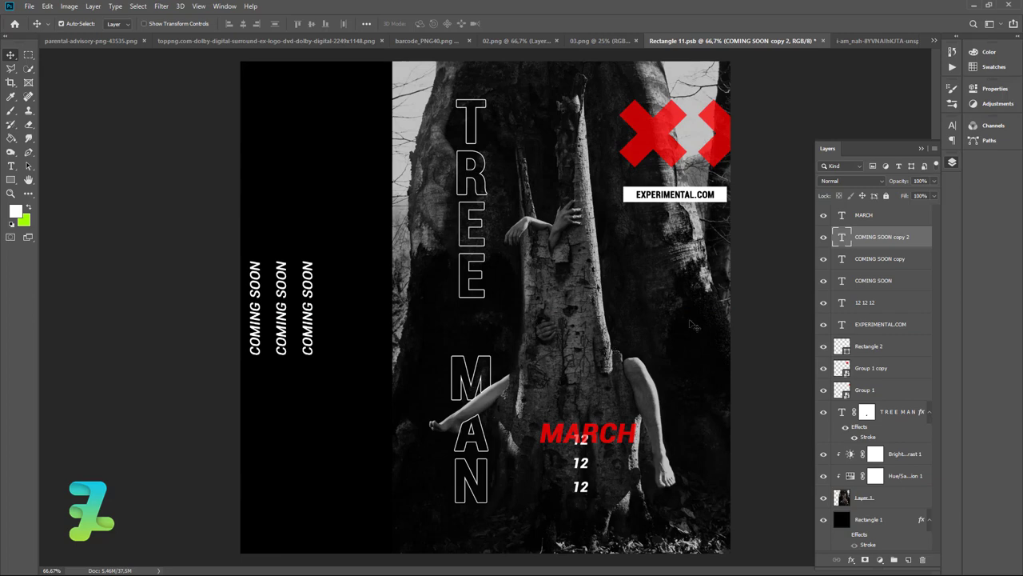
Step: Type an X X X line right of the tree trunk and widen its letter spacing
{"action": "left_click", "coordinate": [11, 179]}
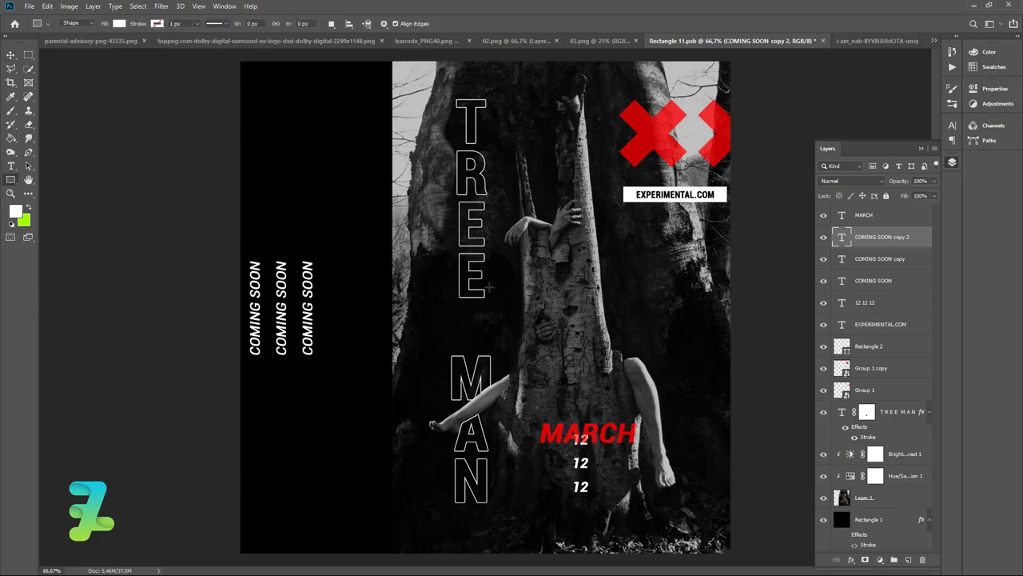
{"action": "left_click", "coordinate": [12, 165]}
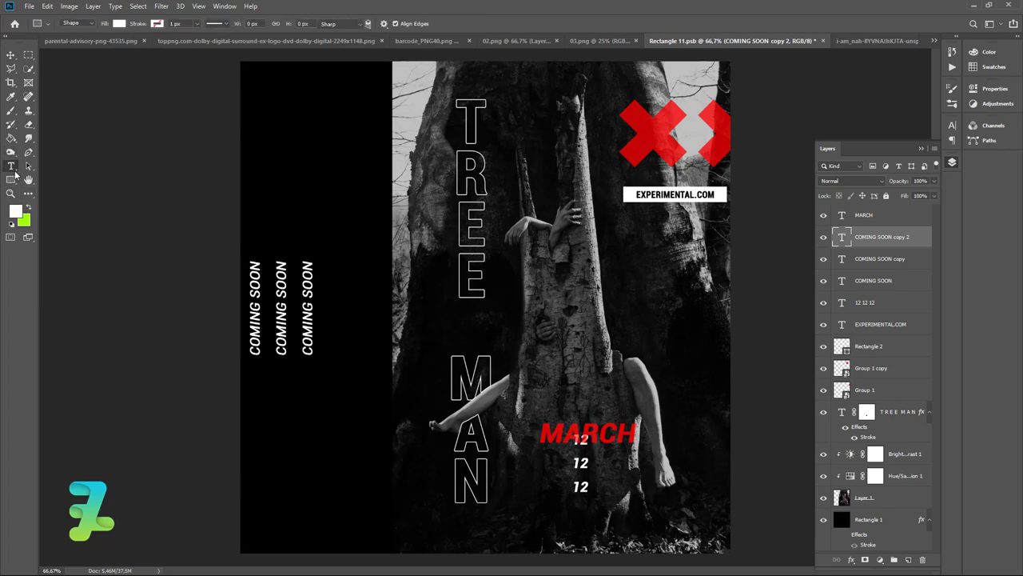
{"action": "left_click", "coordinate": [624, 278]}
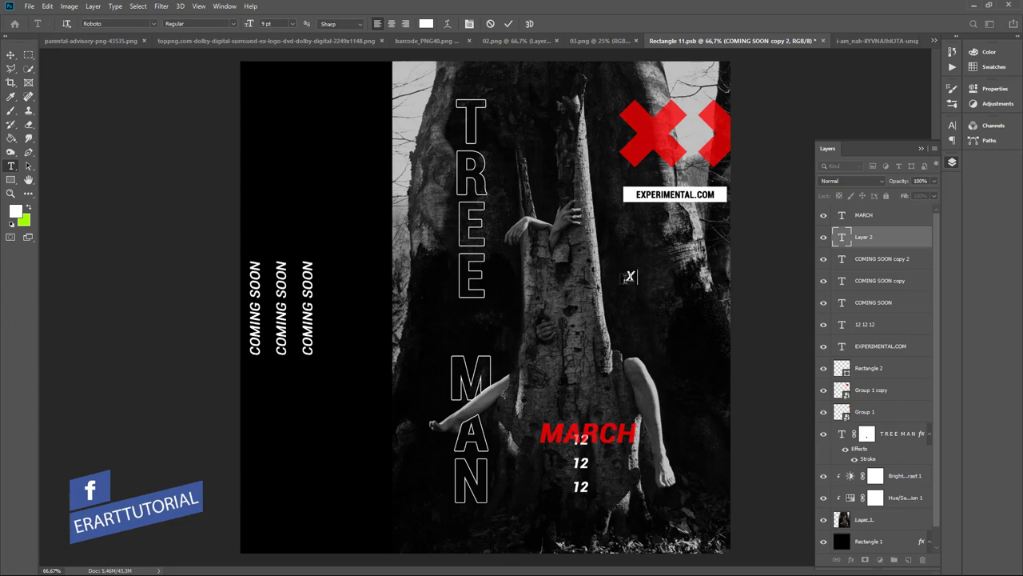
{"action": "type", "text": "X X"}
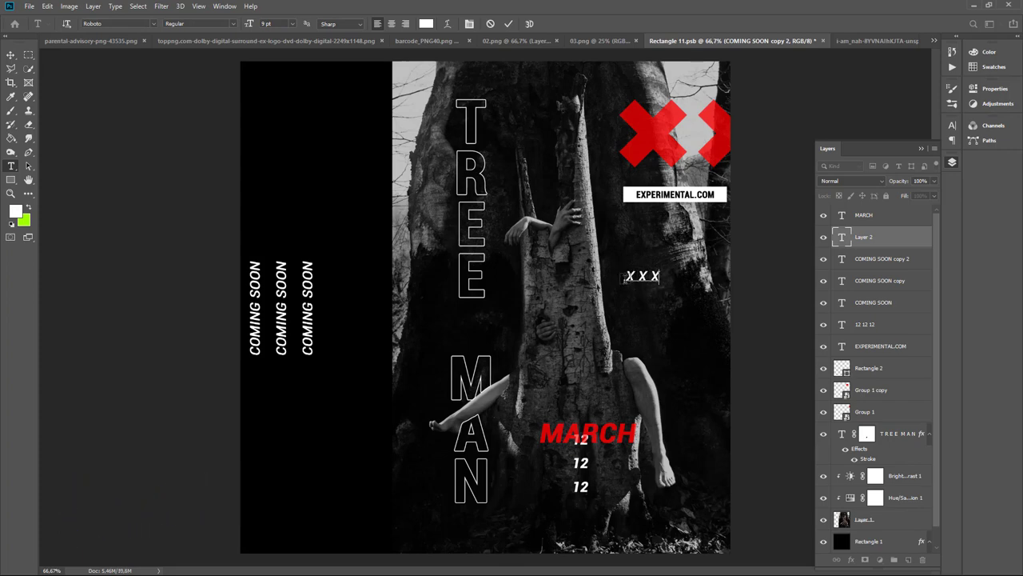
{"action": "left_click_drag", "start_coordinate": [638, 276], "coordinate": [649, 277]}
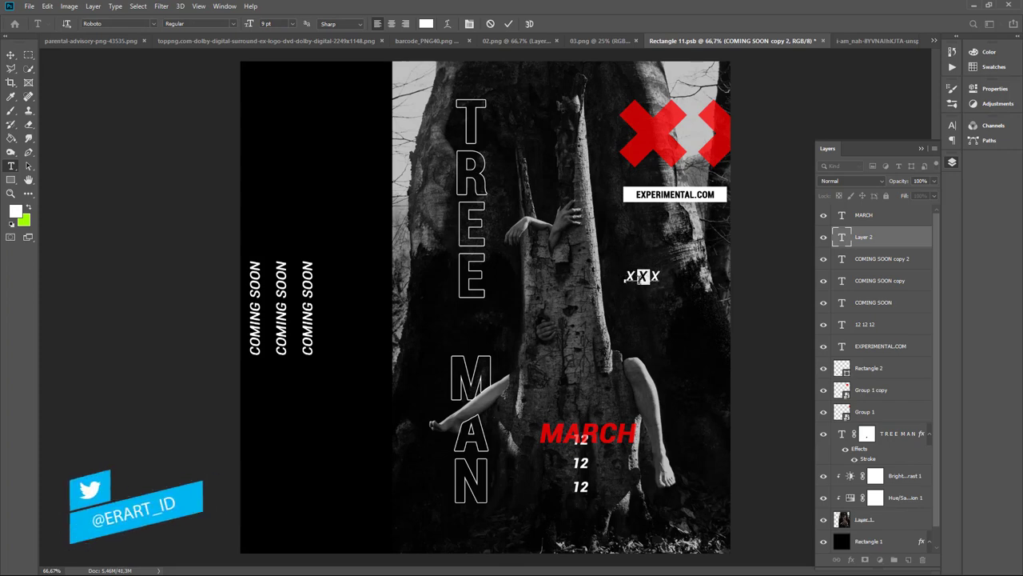
{"action": "key", "text": "alt+Right"}
{"action": "key", "text": "alt+Right"}
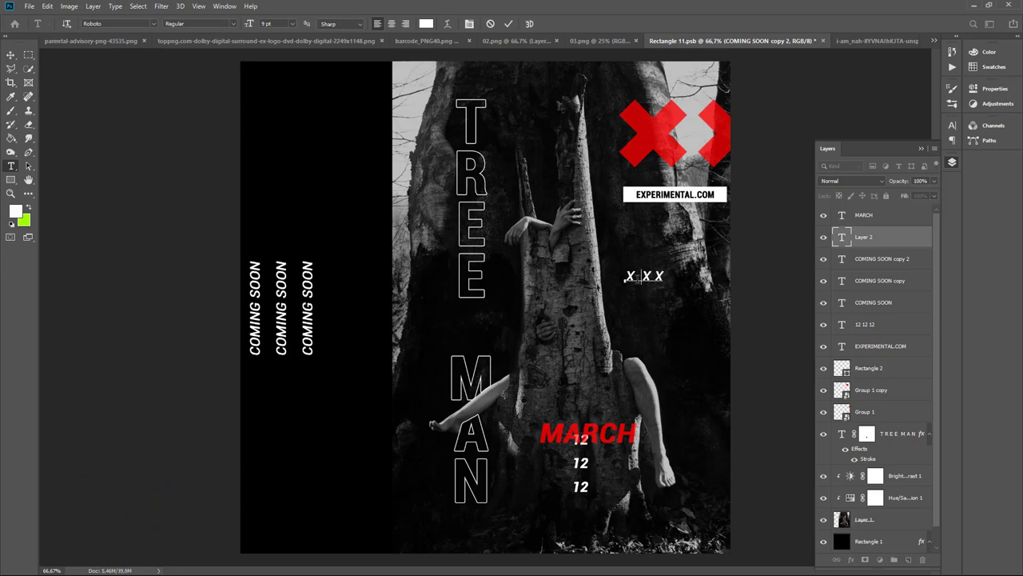
{"action": "key", "text": "alt+Right"}
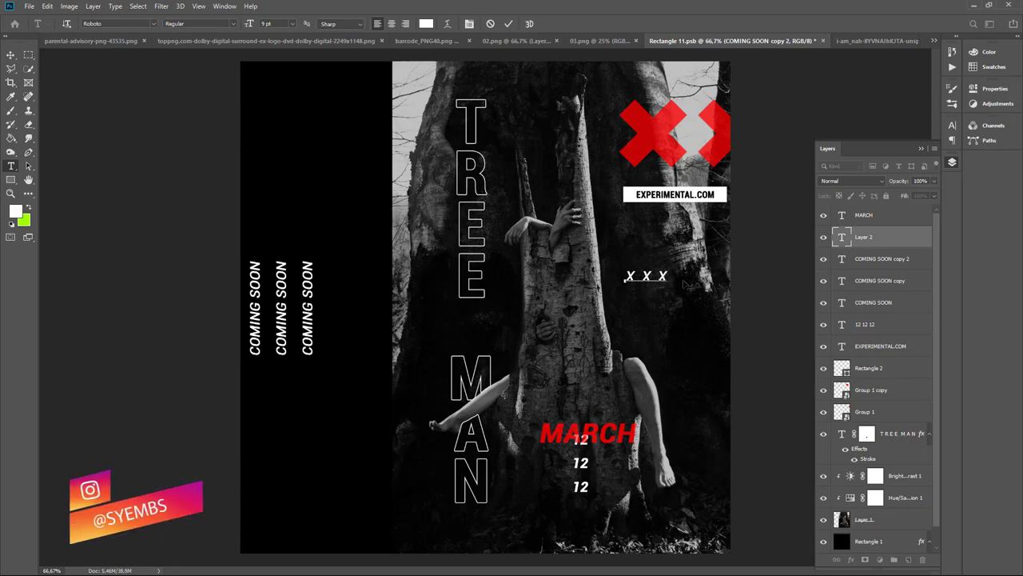
Step: Colour the X X X text red and commit it
{"action": "key", "text": "ctrl+a"}
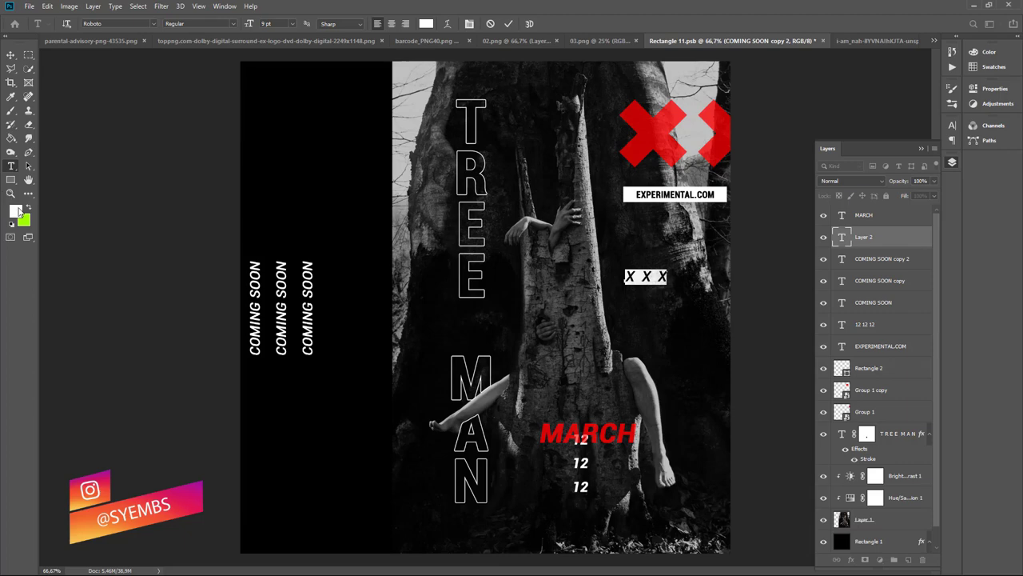
{"action": "left_click", "coordinate": [16, 210]}
{"action": "left_click", "coordinate": [716, 277]}
{"action": "left_click", "coordinate": [852, 273]}
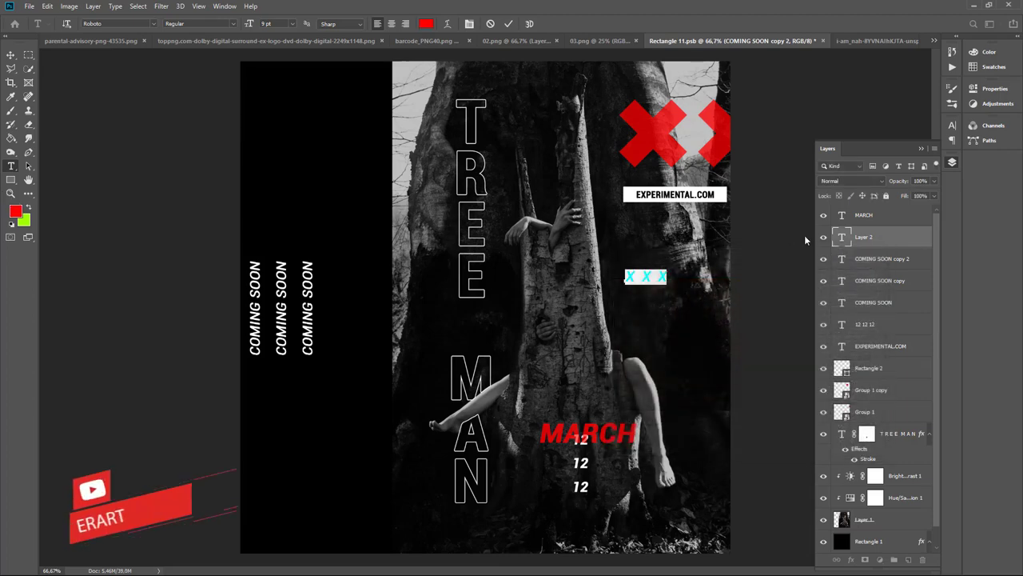
{"action": "left_click", "coordinate": [11, 54]}
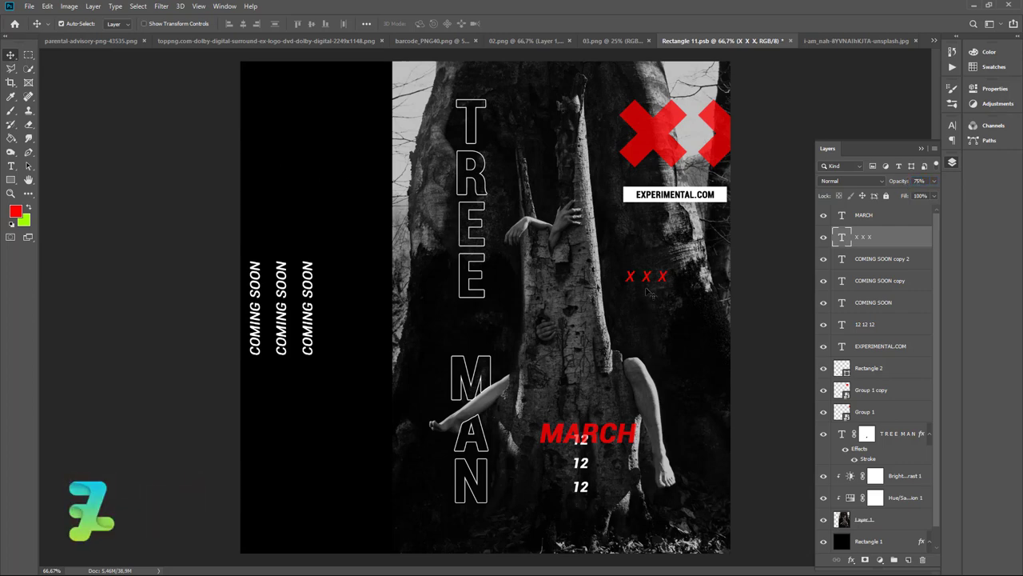
Step: Line the red X X X up across the tree trunk and add a copy offset below-right
{"action": "left_click_drag", "start_coordinate": [654, 284], "coordinate": [608, 282]}
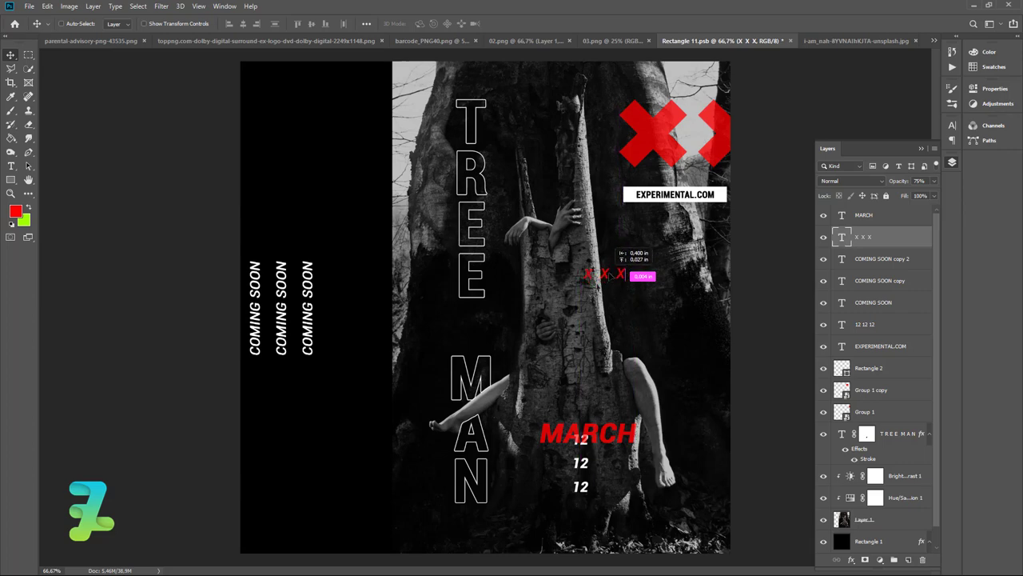
{"action": "mouse_move", "coordinate": [604, 276]}
{"action": "left_mouse_down"}
{"action": "mouse_move", "coordinate": [619, 282]}
{"action": "mouse_move", "coordinate": [611, 329]}
{"action": "mouse_move", "coordinate": [589, 319]}
{"action": "mouse_move", "coordinate": [623, 335]}
{"action": "left_mouse_up"}
{"action": "key", "text": "ctrl+t"}
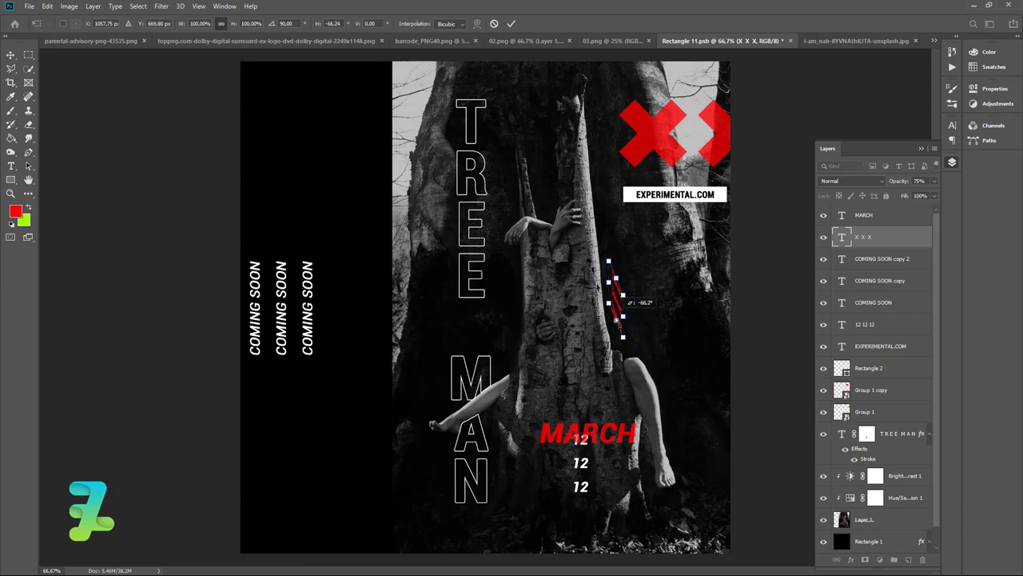
{"action": "left_click", "coordinate": [11, 56]}
{"action": "key", "text": "ctrl+z"}
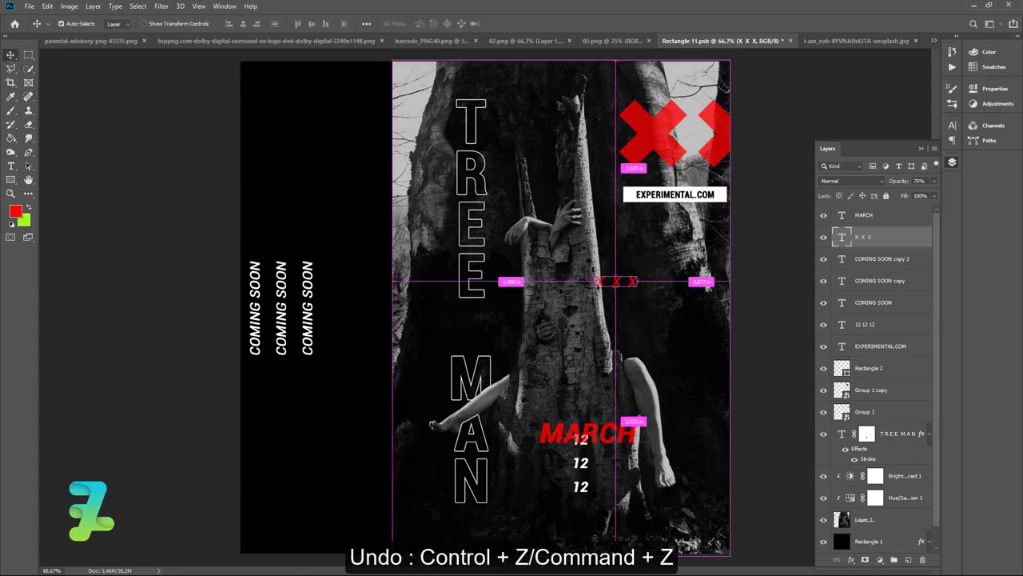
{"action": "left_click_drag", "start_coordinate": [612, 282], "coordinate": [596, 282]}
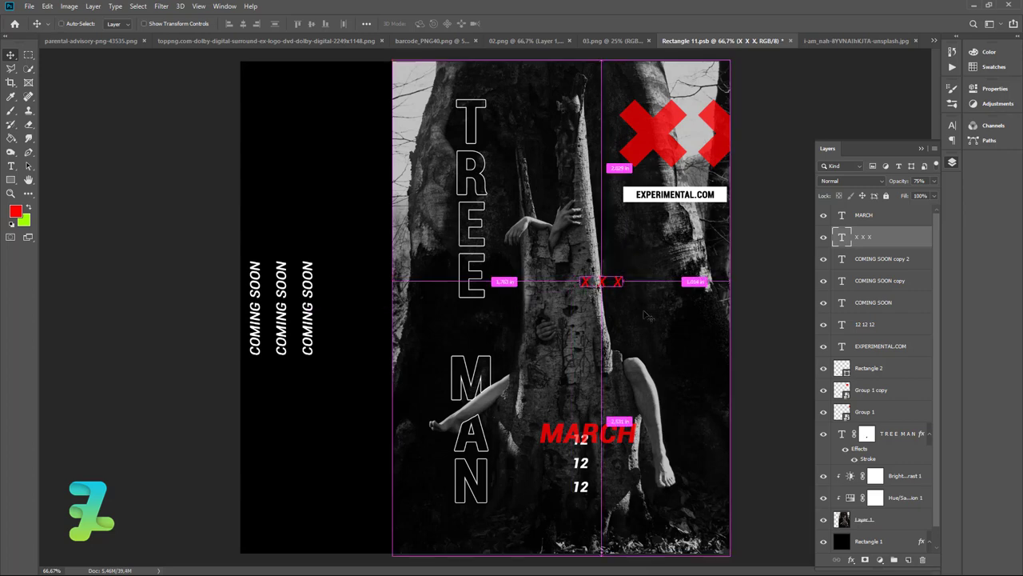
{"action": "key", "text": "ctrl+j"}
{"action": "left_click_drag", "start_coordinate": [602, 290], "coordinate": [617, 303]}
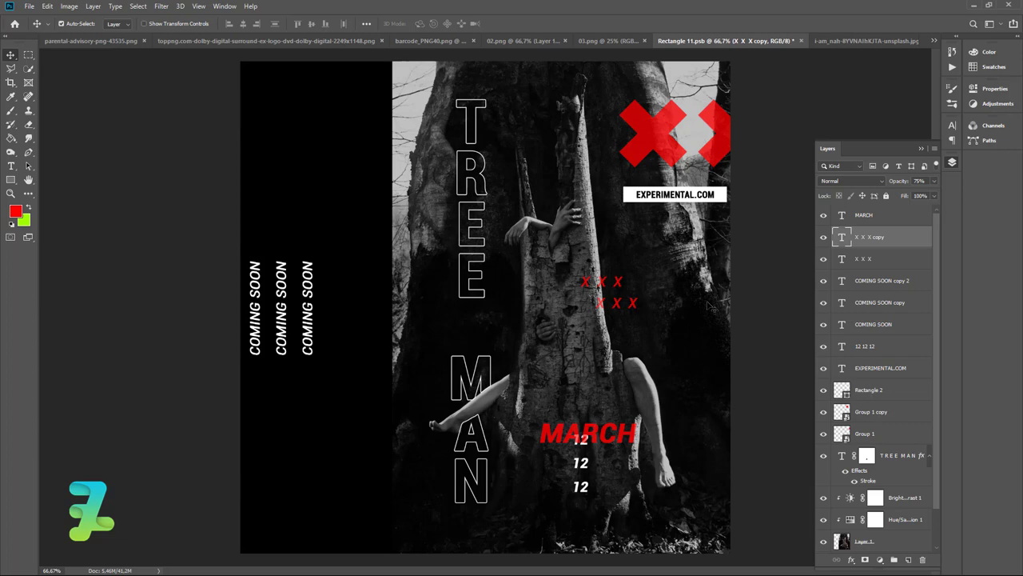
Step: Pick white as the colour and start a new text line reading 24H
{"action": "left_click", "coordinate": [15, 210]}
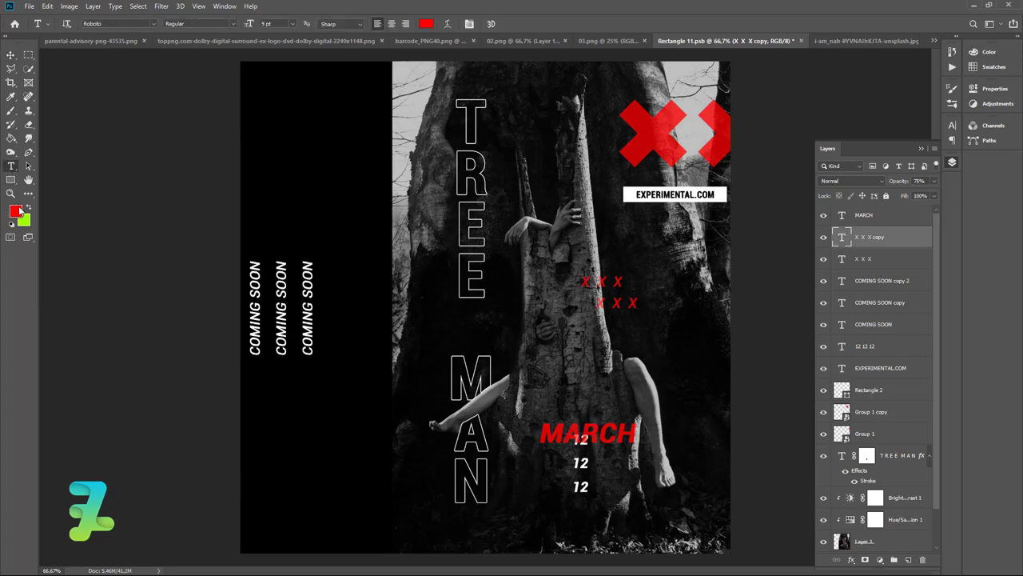
{"action": "left_click_drag", "start_coordinate": [616, 284], "coordinate": [580, 254]}
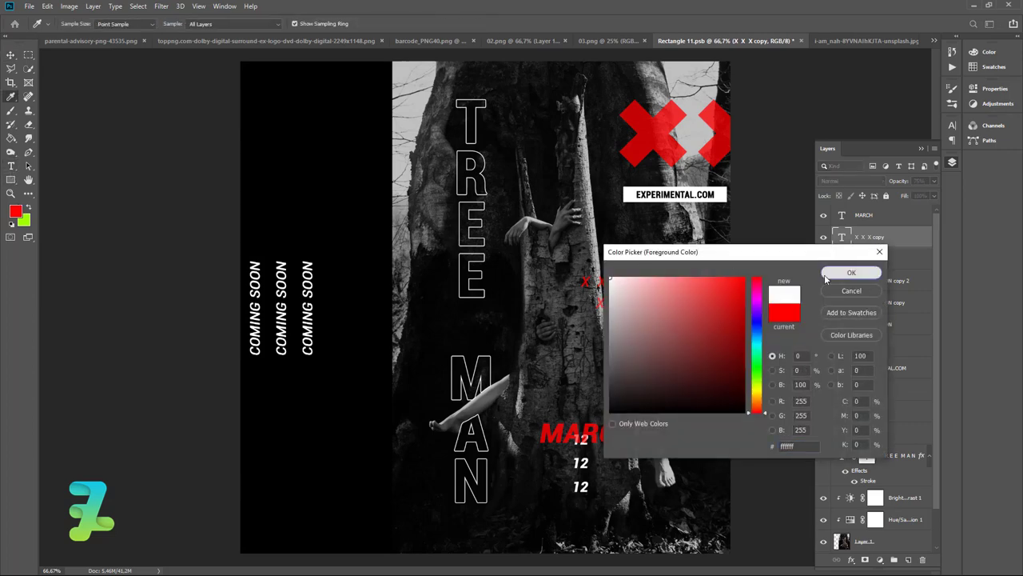
{"action": "left_click", "coordinate": [851, 273]}
{"action": "left_click", "coordinate": [654, 284]}
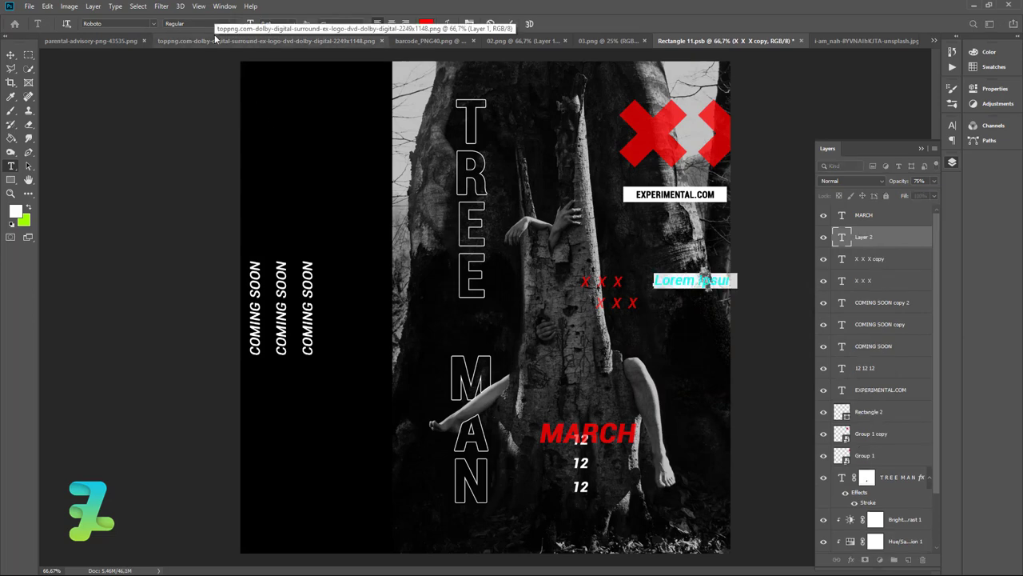
{"action": "type", "text": "1"}
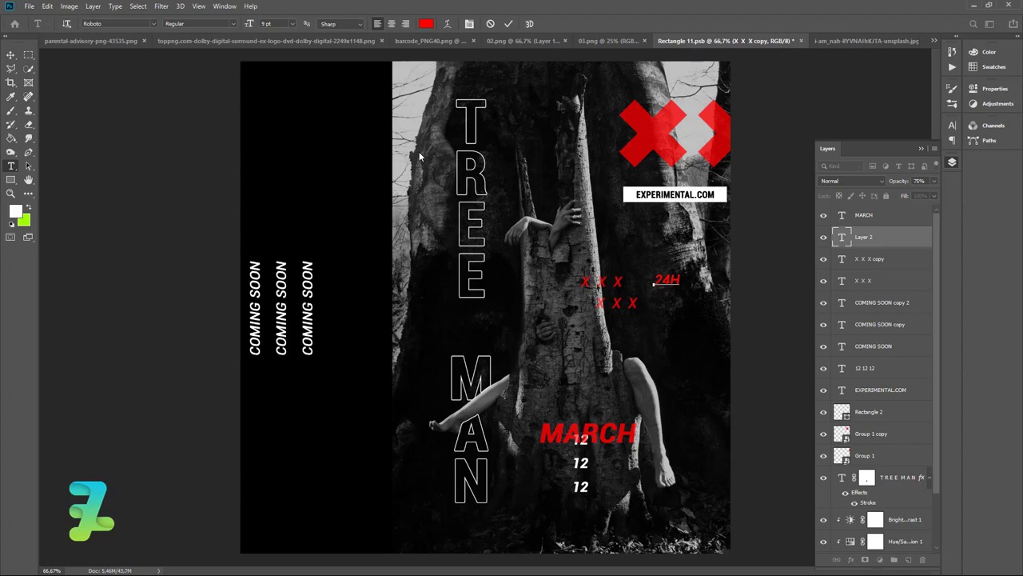
{"action": "type", "text": "24"}
{"action": "type", "text": "H"}
Step: Edit the text line so it reads 24H7D
{"action": "key", "text": "ctrl+a"}
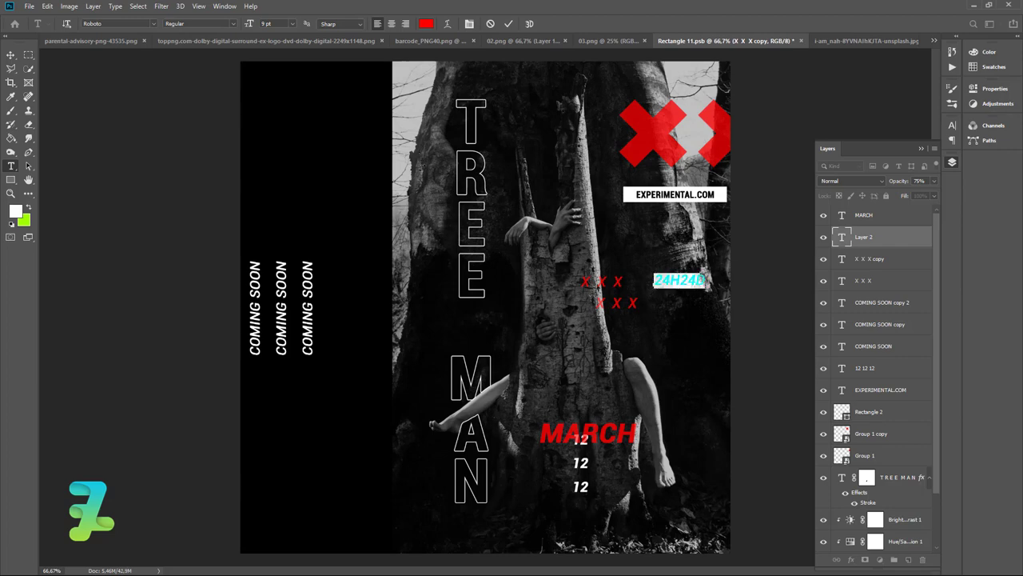
{"action": "left_click", "coordinate": [693, 280]}
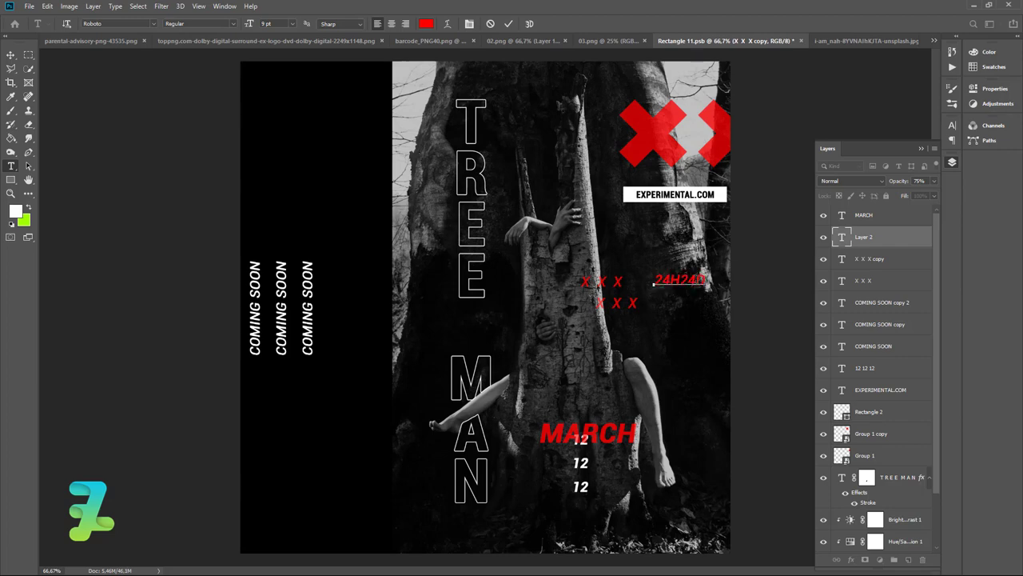
{"action": "left_click_drag", "start_coordinate": [698, 280], "coordinate": [679, 280]}
{"action": "double_click", "coordinate": [698, 280]}
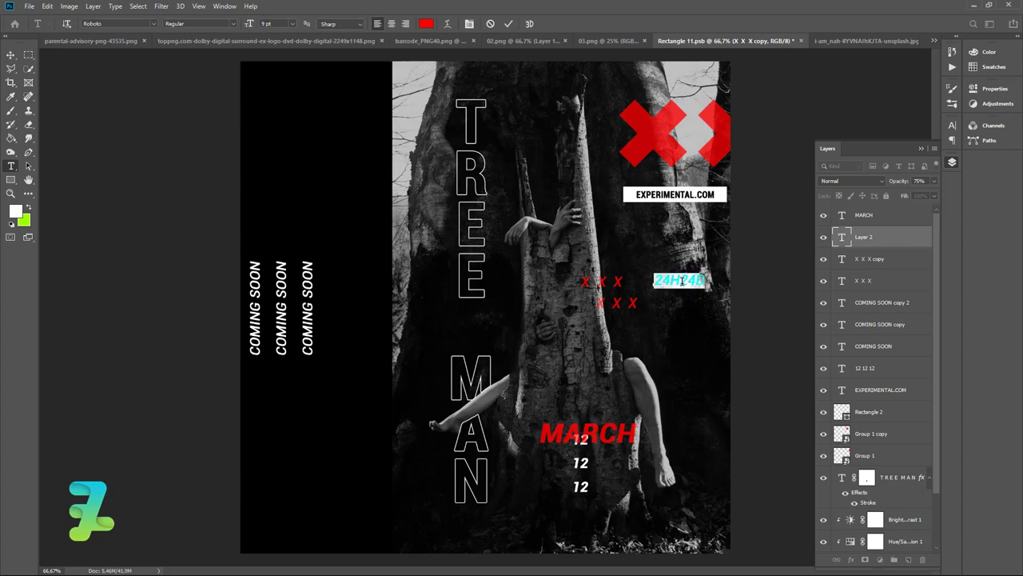
{"action": "double_click", "coordinate": [698, 280]}
{"action": "left_click_drag", "start_coordinate": [698, 280], "coordinate": [684, 279]}
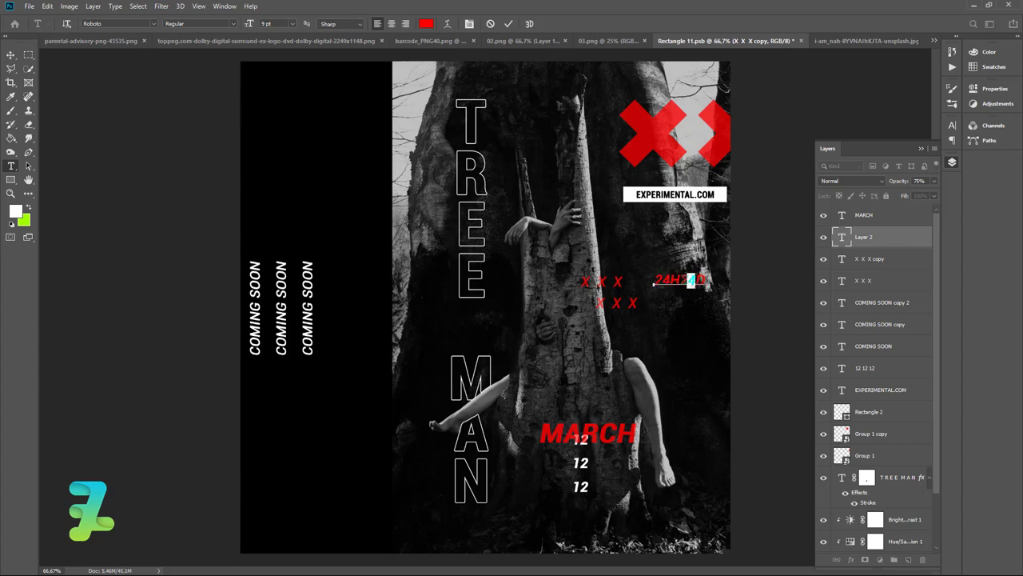
{"action": "type", "text": "7"}
{"action": "double_click", "coordinate": [688, 280]}
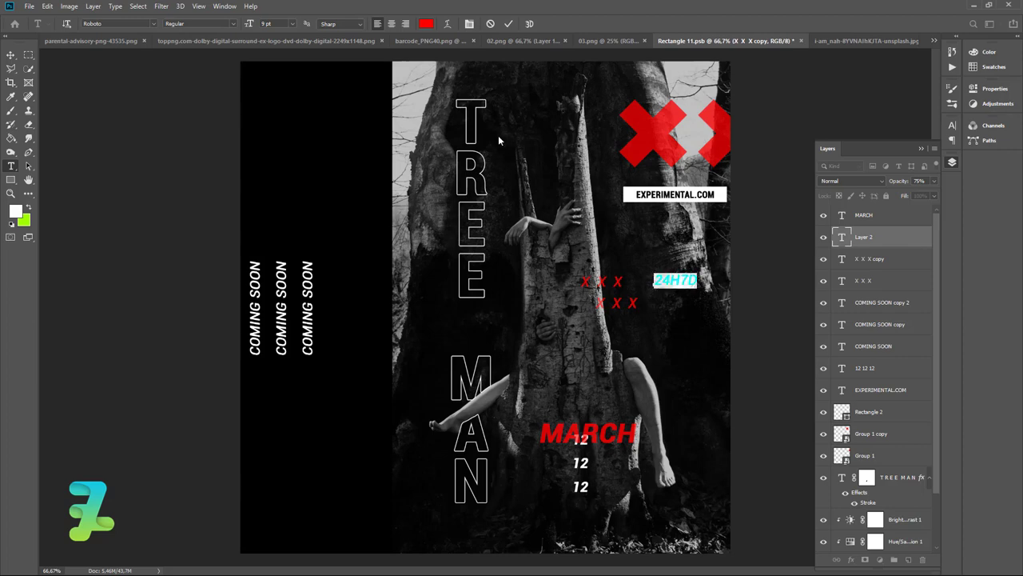
Step: Make 24H7D white with wider tracking at 6 pt, then close the document
{"action": "left_click", "coordinate": [30, 208]}
{"action": "left_click", "coordinate": [30, 210]}
{"action": "left_click", "coordinate": [469, 24]}
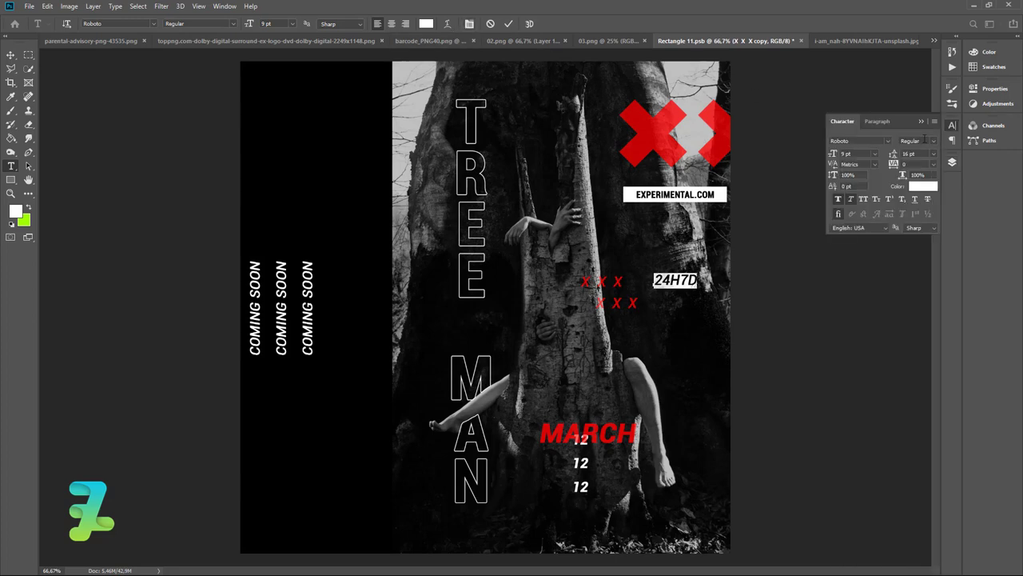
{"action": "left_click_drag", "start_coordinate": [894, 165], "coordinate": [901, 166]}
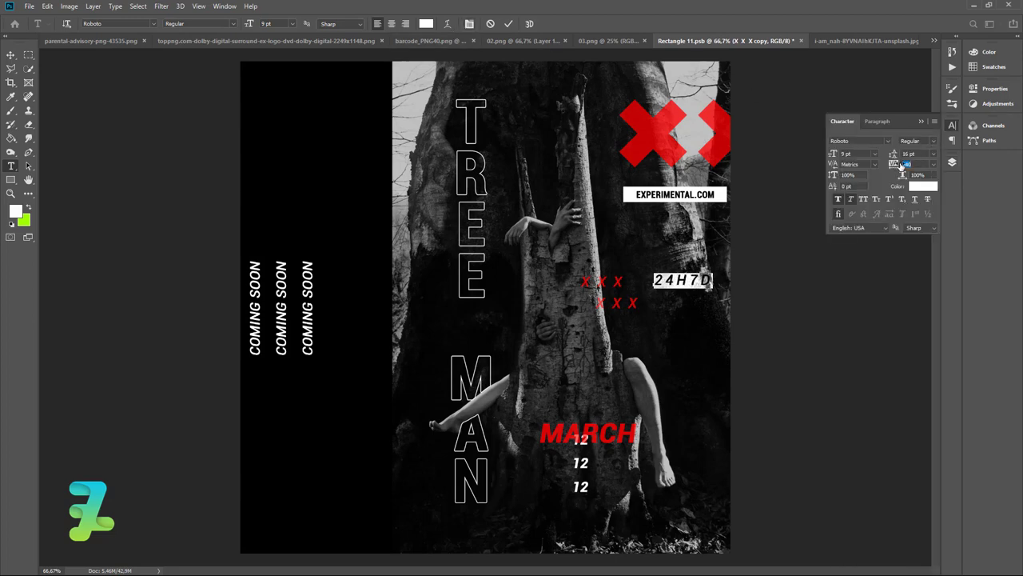
{"action": "left_click", "coordinate": [292, 23]}
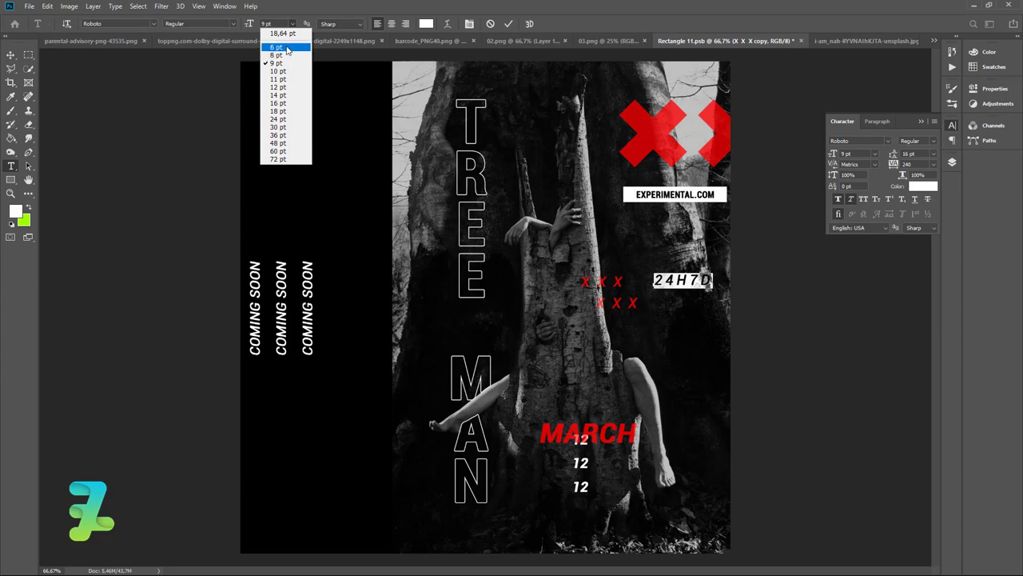
{"action": "left_click", "coordinate": [287, 50]}
{"action": "left_click", "coordinate": [263, 40]}
{"action": "left_click", "coordinate": [774, 40]}
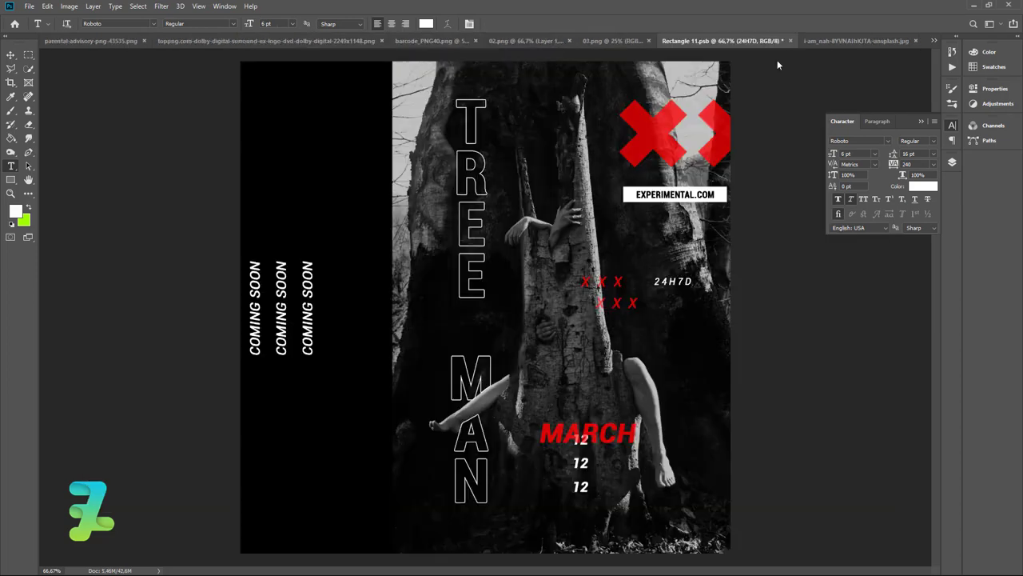
{"action": "key", "text": "ctrl+w"}
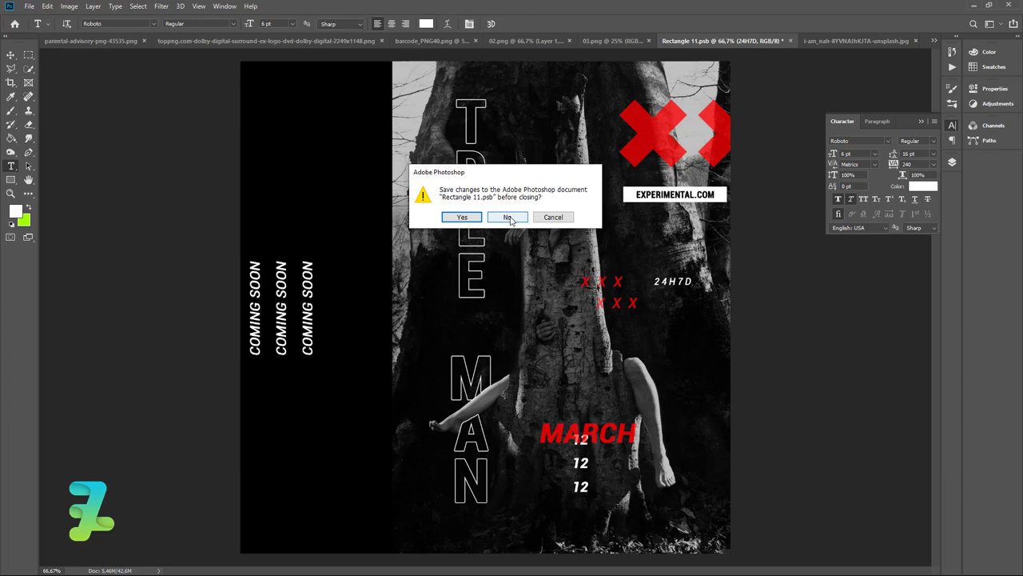
Step: Decline saving, delete the stray Lorem Ipsum layer, and nudge 24H7D slightly left
{"action": "left_click", "coordinate": [564, 222]}
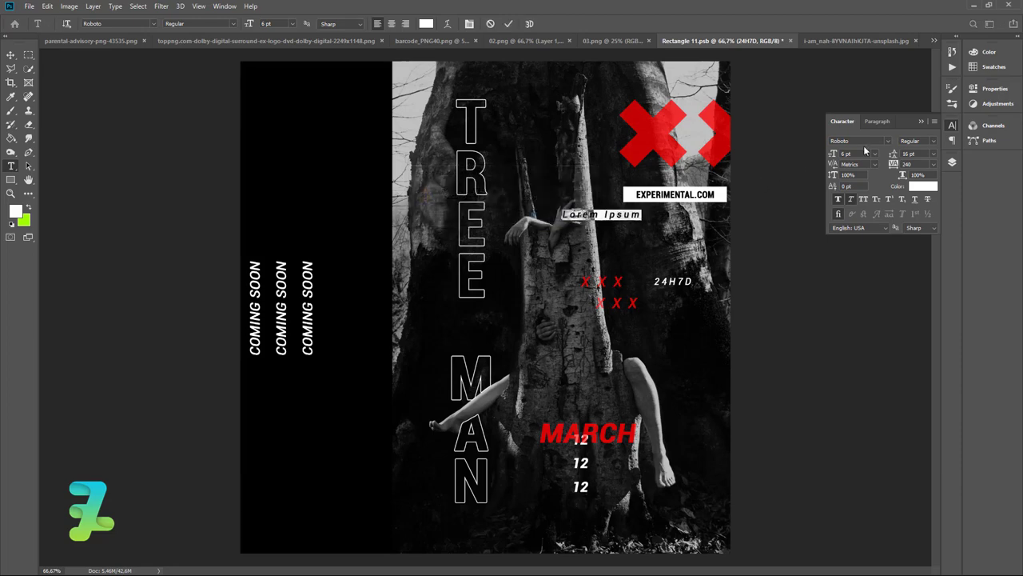
{"action": "left_click", "coordinate": [921, 121]}
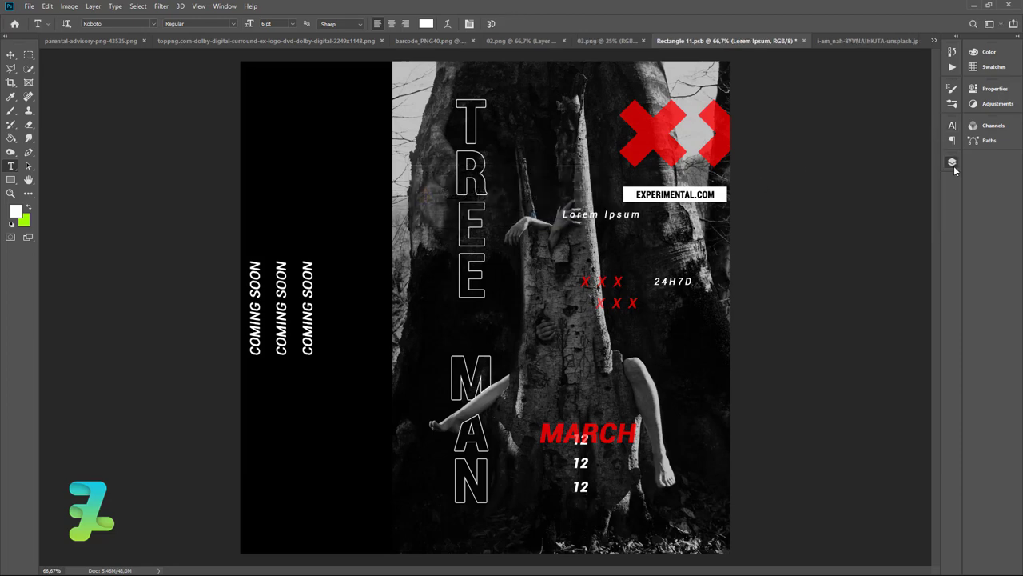
{"action": "left_click", "coordinate": [952, 164]}
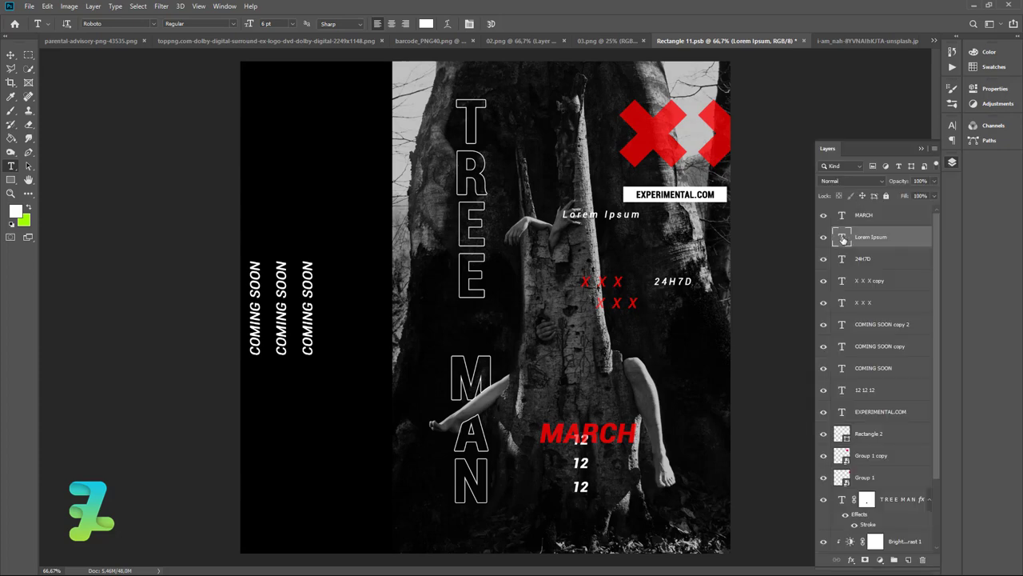
{"action": "key", "text": "Delete"}
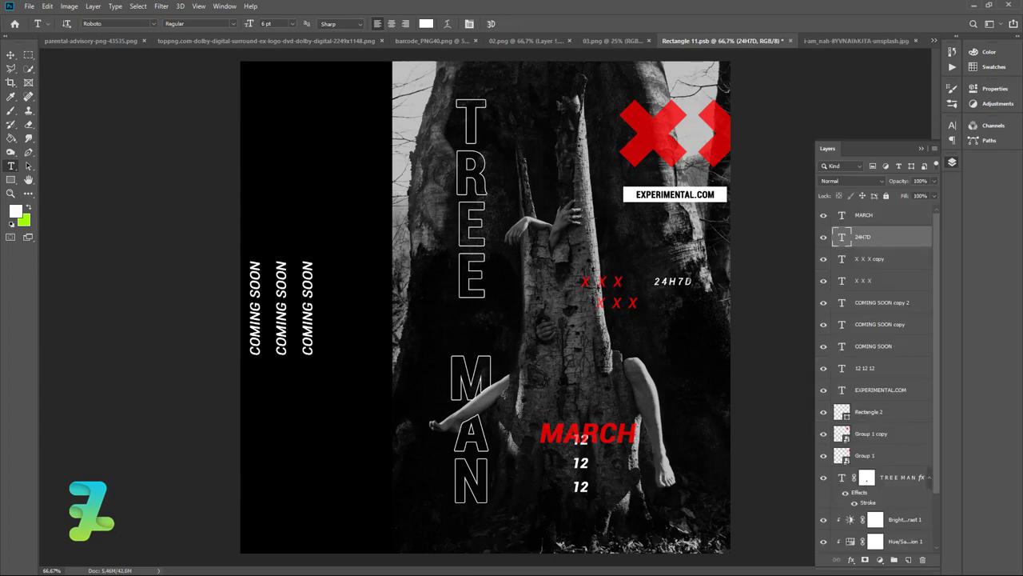
{"action": "left_click", "coordinate": [10, 54]}
{"action": "mouse_move", "coordinate": [669, 282]}
{"action": "left_mouse_down"}
{"action": "mouse_move", "coordinate": [657, 281]}
{"action": "mouse_move", "coordinate": [667, 281]}
{"action": "left_mouse_up"}
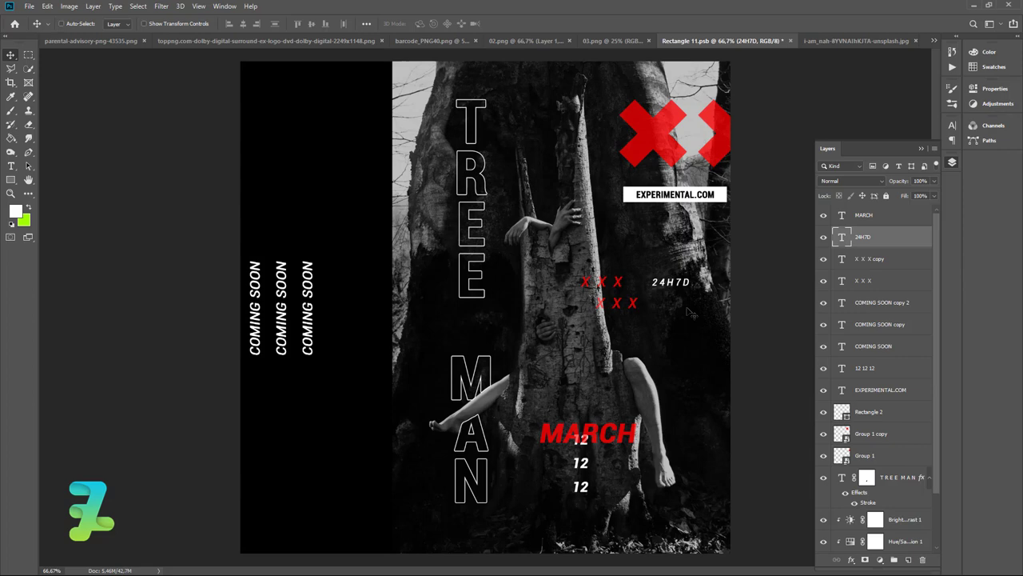
Step: Duplicate 24H7D, nudge the copy down beside the lower X row, then zoom out
{"action": "key", "text": "ctrl+j"}
{"action": "key", "text": "Down"}
{"action": "key", "text": "Down"}
{"action": "key", "text": "Down"}
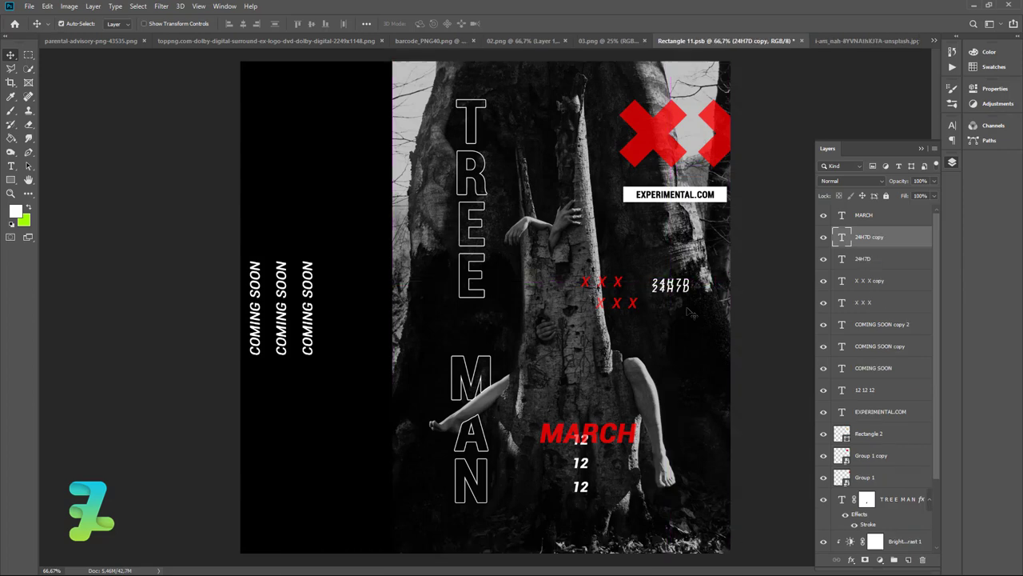
{"action": "key", "text": "Down"}
{"action": "key", "text": "Down"}
{"action": "key", "text": "Down"}
{"action": "key", "text": "Down"}
{"action": "key", "text": "Down"}
{"action": "key", "text": "Down"}
{"action": "key", "text": "Down"}
{"action": "key", "text": "Down"}
{"action": "key", "text": "Down"}
{"action": "key", "text": "Down"}
{"action": "key", "text": "Down"}
{"action": "key", "text": "ctrl+minus"}
{"action": "key", "text": "ctrl+minus"}
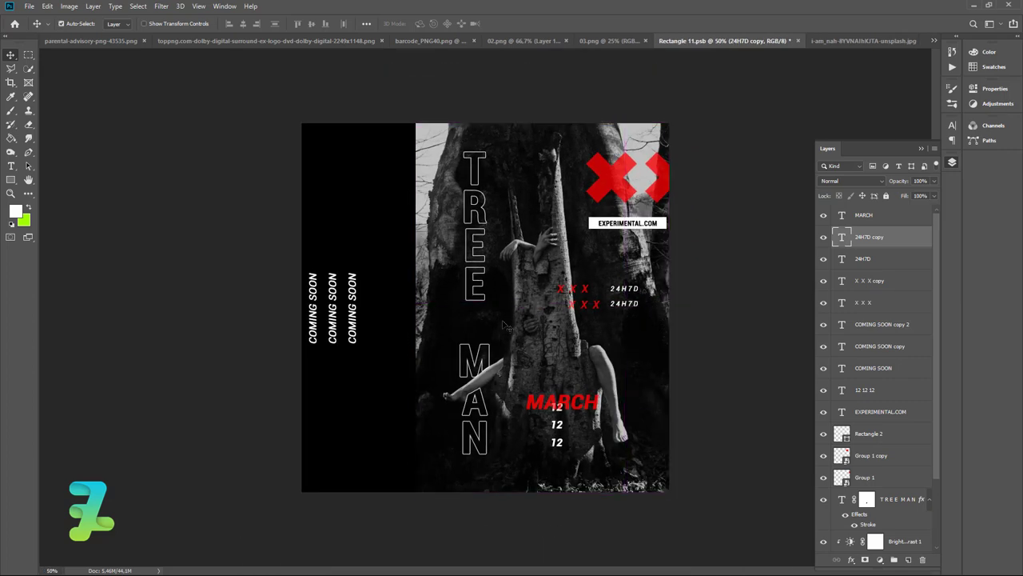
Step: Draw a white scattered-dots custom shape and move it to the cover's bottom-left corner
{"action": "left_click", "coordinate": [11, 179]}
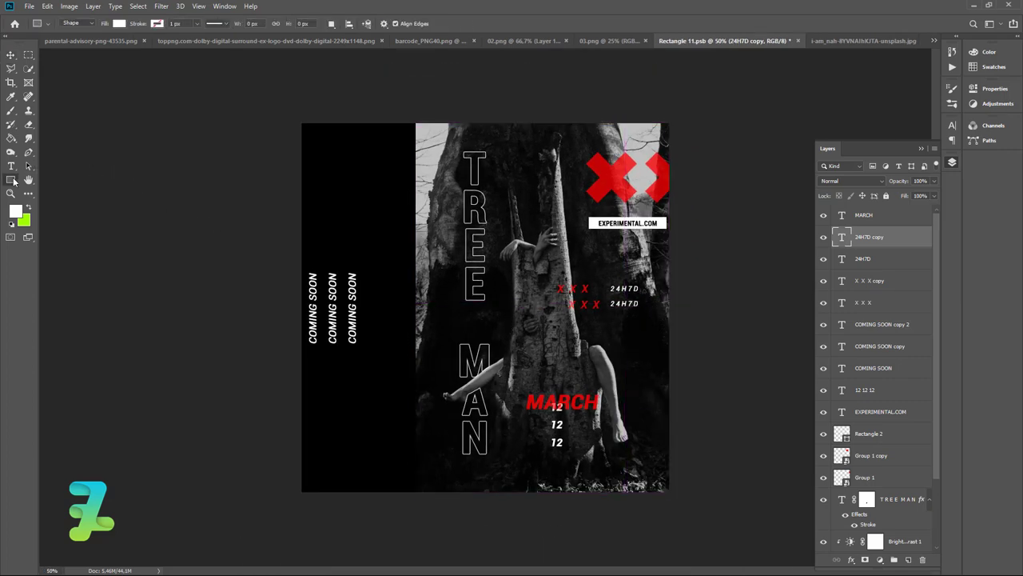
{"action": "left_click", "coordinate": [41, 231]}
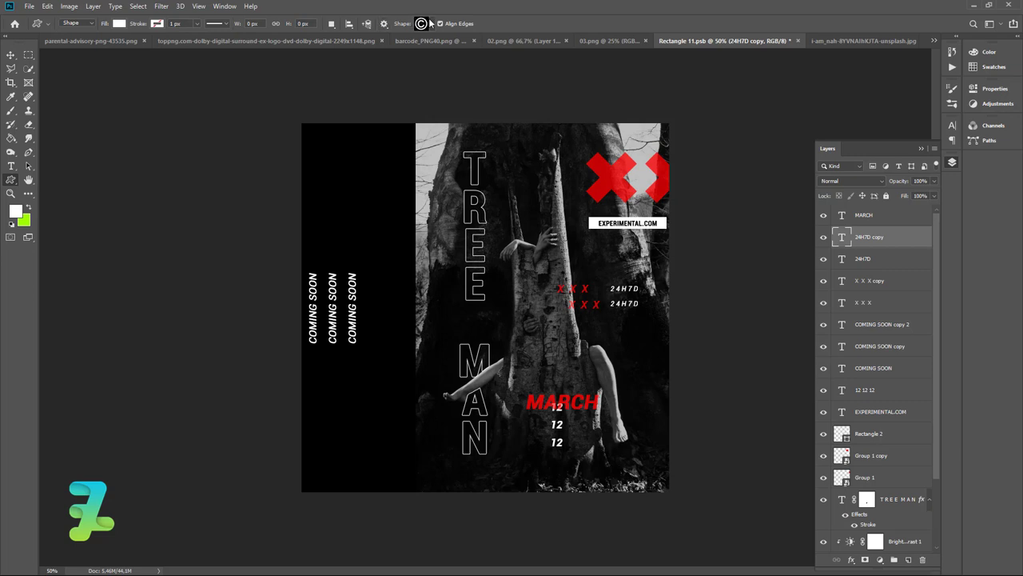
{"action": "left_click", "coordinate": [430, 23]}
{"action": "scroll", "coordinate": [432, 80], "scroll_direction": "down", "scroll_amount": 3}
{"action": "scroll", "coordinate": [439, 83], "scroll_direction": "down", "scroll_amount": 3}
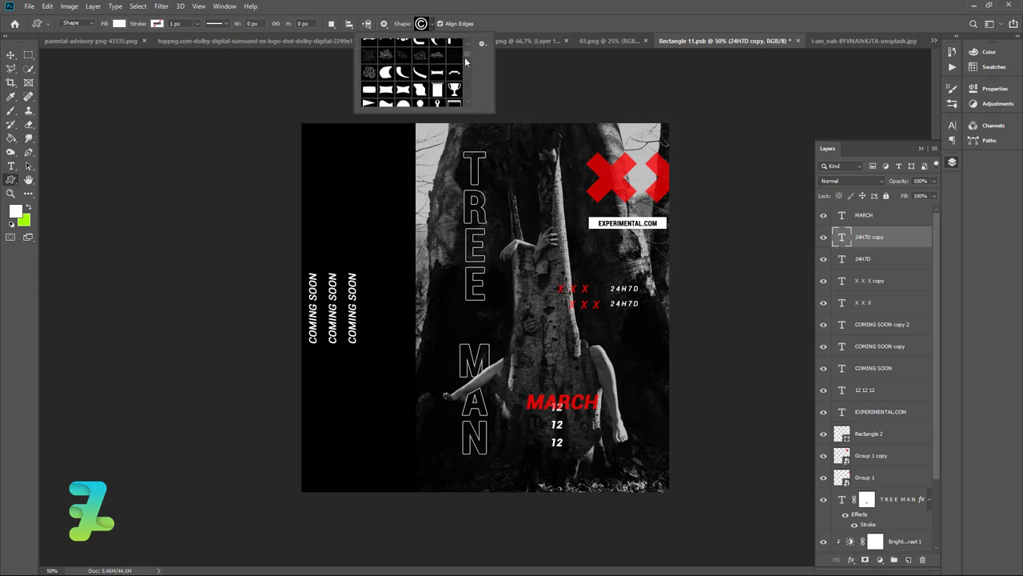
{"action": "left_click", "coordinate": [455, 57]}
{"action": "left_click", "coordinate": [432, 24]}
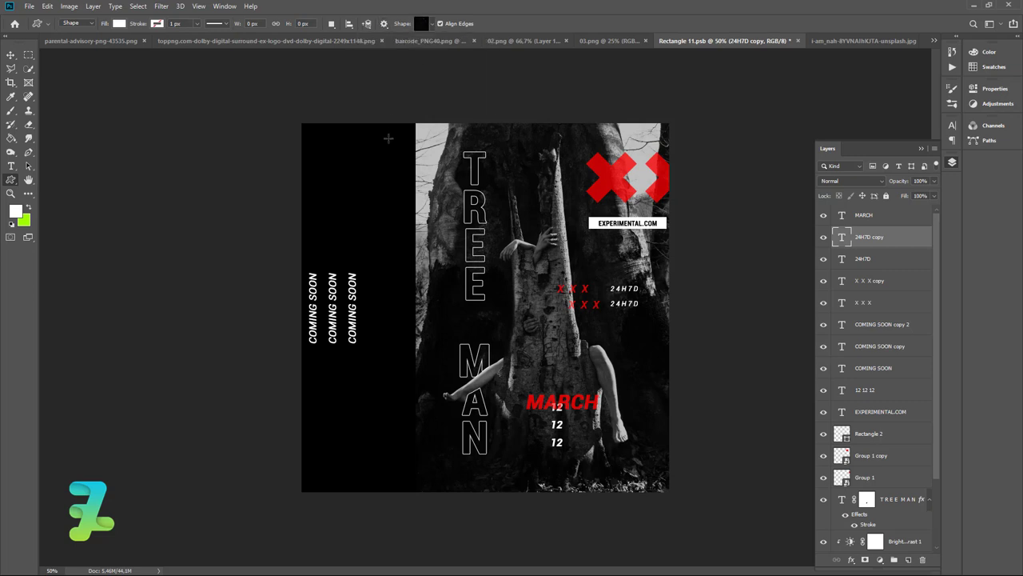
{"action": "left_click_drag", "start_coordinate": [340, 177], "coordinate": [503, 342]}
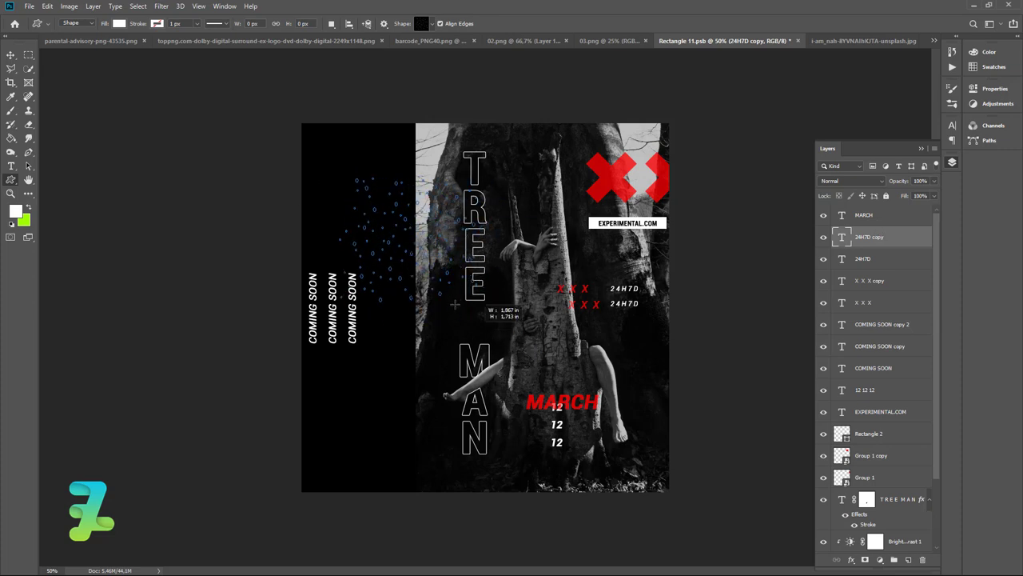
{"action": "left_click_drag", "start_coordinate": [502, 342], "coordinate": [483, 287]}
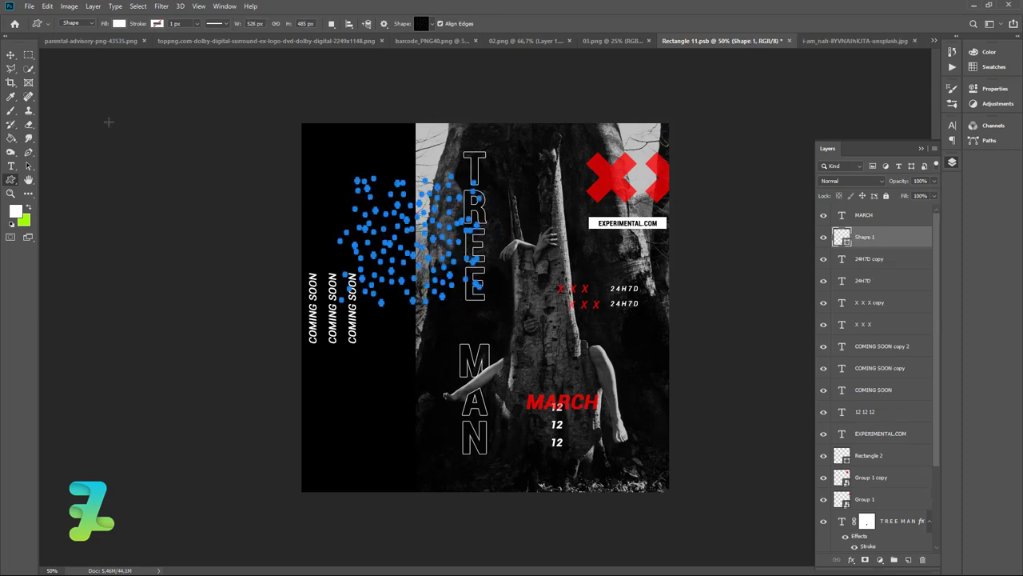
{"action": "left_click", "coordinate": [10, 54]}
{"action": "mouse_move", "coordinate": [363, 190]}
{"action": "left_mouse_down"}
{"action": "mouse_move", "coordinate": [406, 210]}
{"action": "mouse_move", "coordinate": [329, 460]}
{"action": "left_mouse_up"}
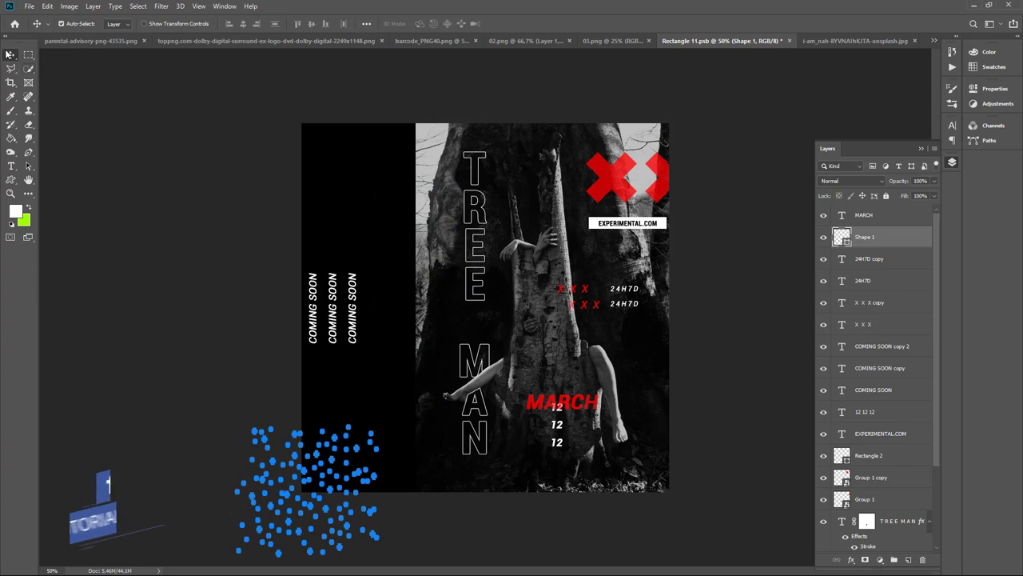
{"action": "left_click", "coordinate": [114, 221]}
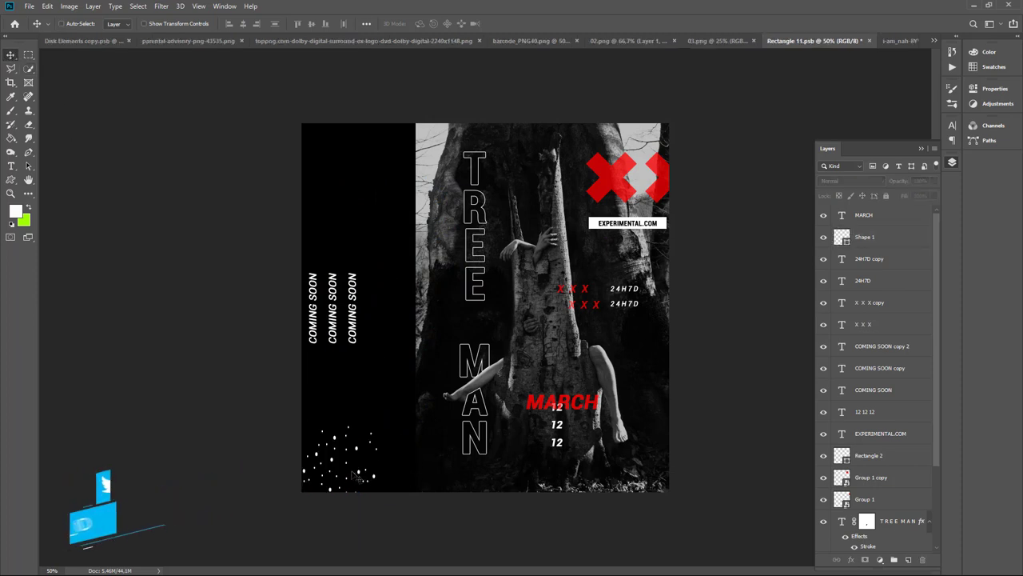
Step: Position the Shape 1 dots near the bottom-left corner and duplicate the layer
{"action": "left_click", "coordinate": [426, 476]}
{"action": "left_click", "coordinate": [505, 224]}
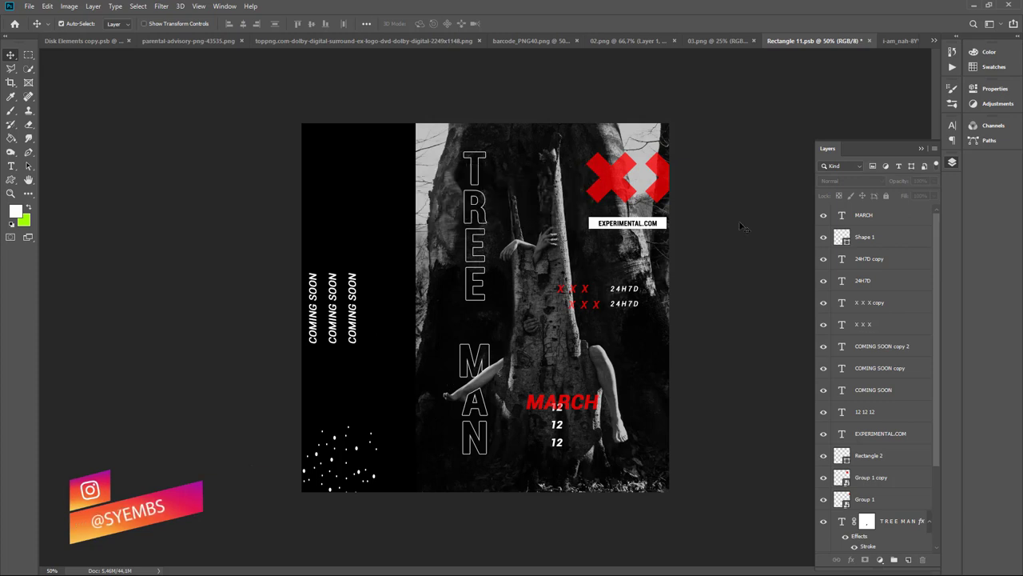
{"action": "left_click", "coordinate": [865, 237]}
{"action": "left_click_drag", "start_coordinate": [396, 431], "coordinate": [322, 478]}
{"action": "key", "text": "ctrl+j"}
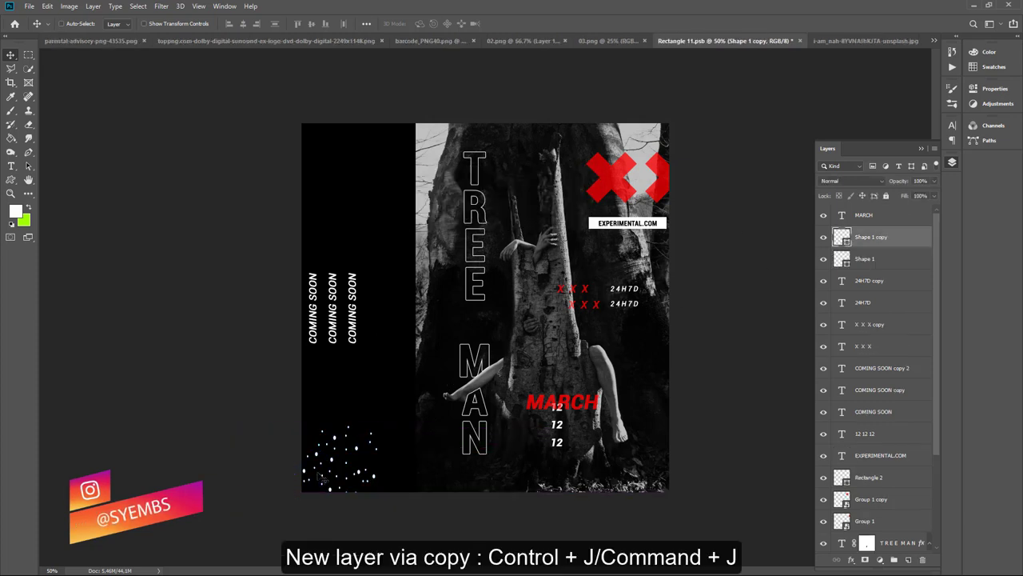
{"action": "left_click", "coordinate": [10, 68]}
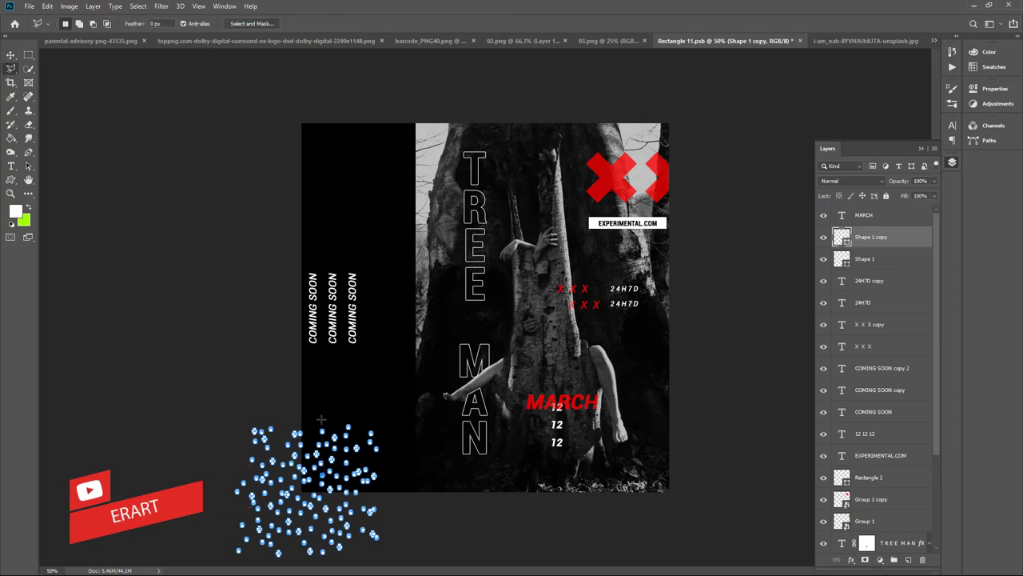
{"action": "left_click", "coordinate": [10, 54]}
{"action": "left_click_drag", "start_coordinate": [311, 448], "coordinate": [308, 442]}
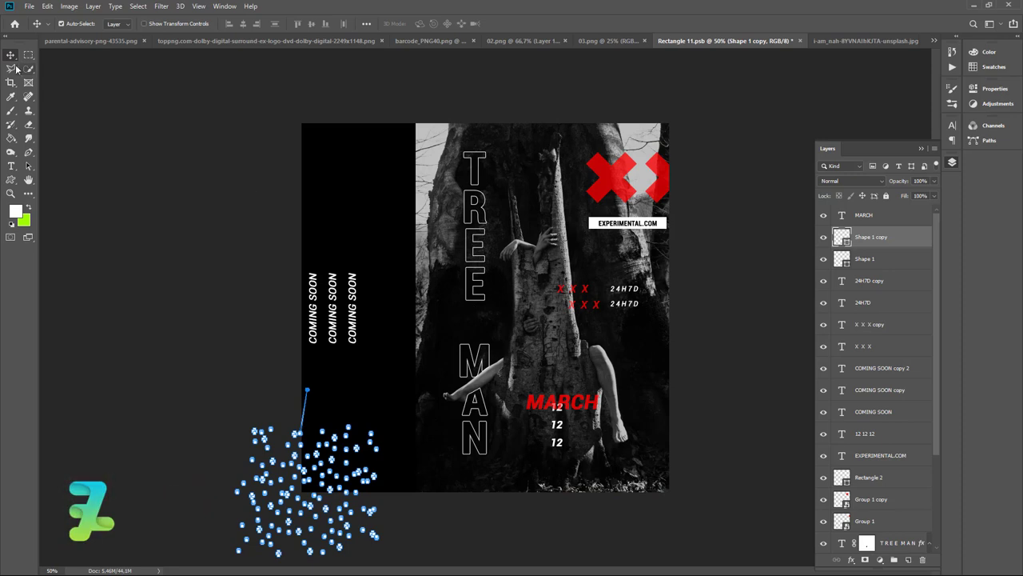
Step: Move the Shape 1 copy to the top-left corner of the black strip
{"action": "left_click", "coordinate": [546, 523]}
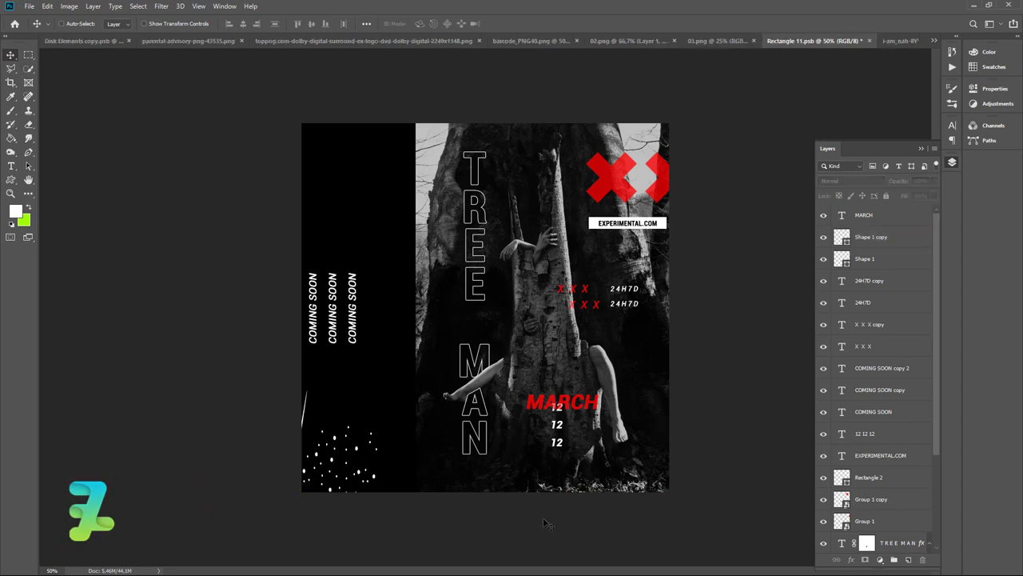
{"action": "left_click", "coordinate": [836, 237]}
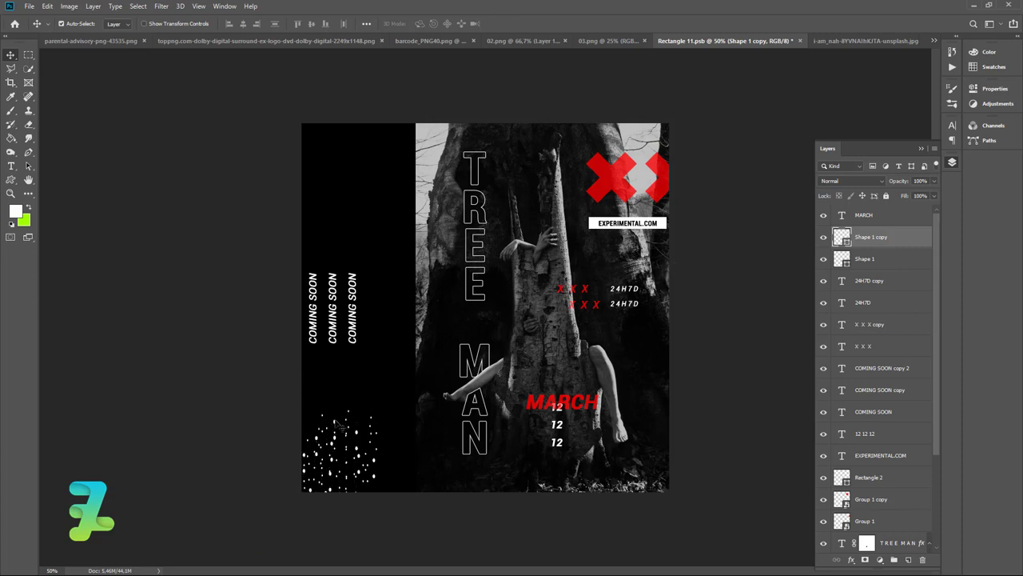
{"action": "left_click_drag", "start_coordinate": [339, 424], "coordinate": [343, 56]}
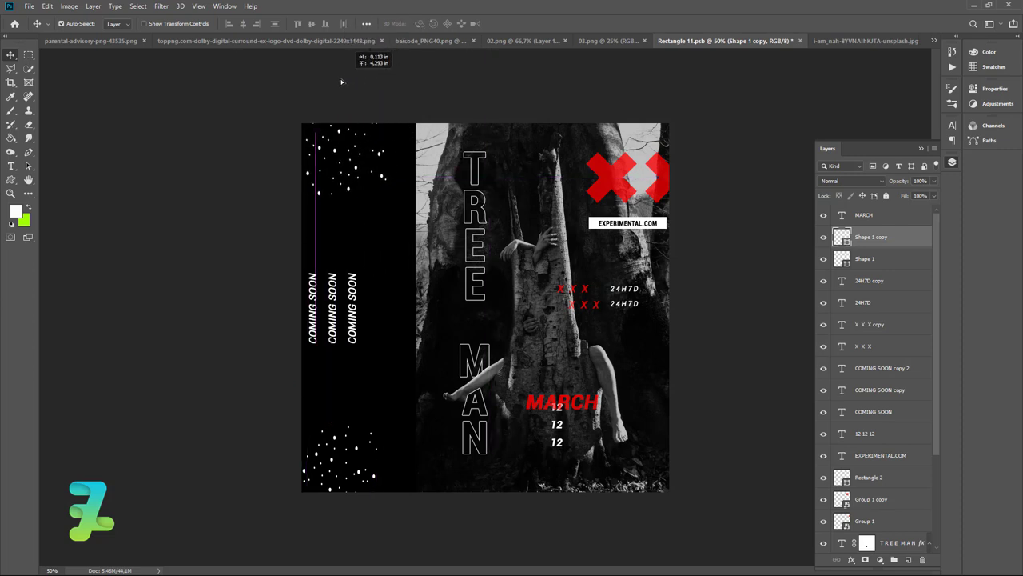
{"action": "left_click_drag", "start_coordinate": [342, 56], "coordinate": [316, 67]}
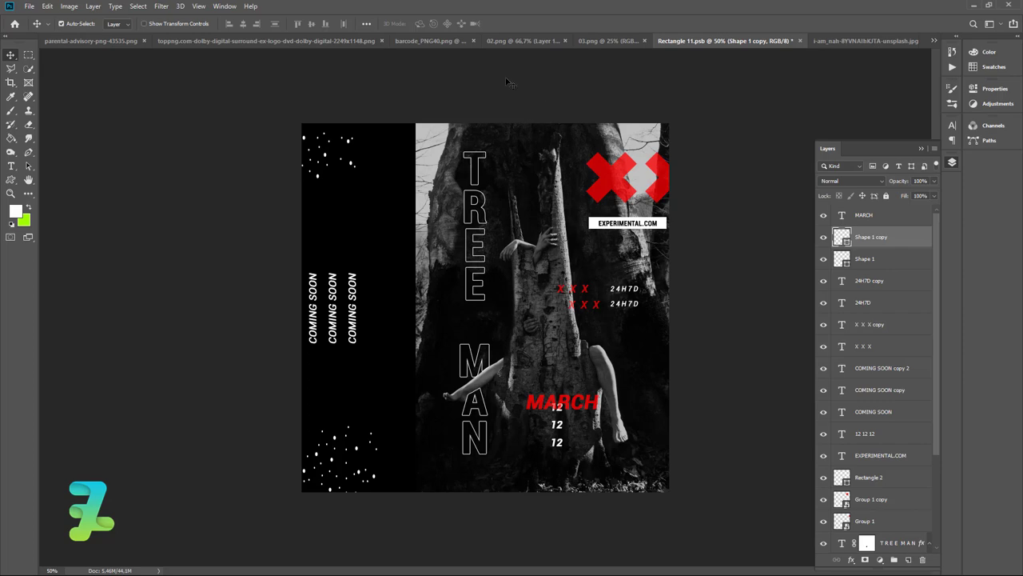
Step: Bring the 03.png dust texture into Rectangle 11.psb as a new layer and close 03.png
{"action": "left_click", "coordinate": [599, 41]}
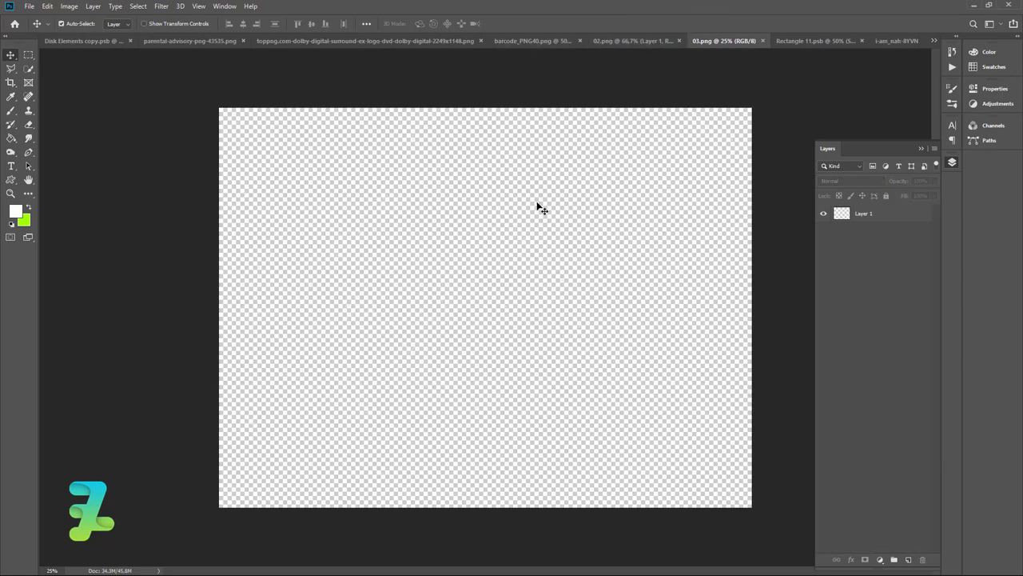
{"action": "right_click", "coordinate": [706, 42]}
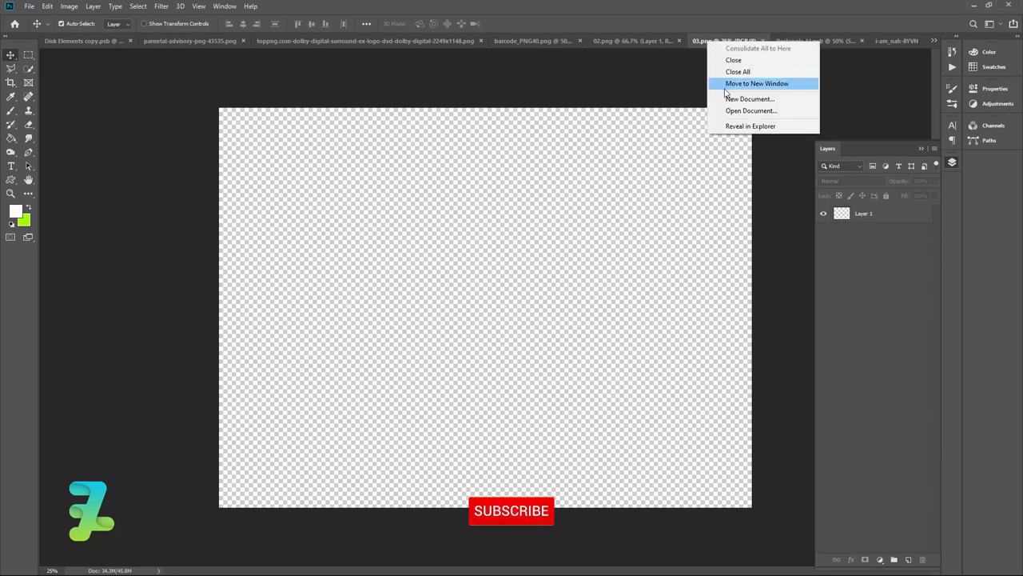
{"action": "left_click", "coordinate": [719, 85]}
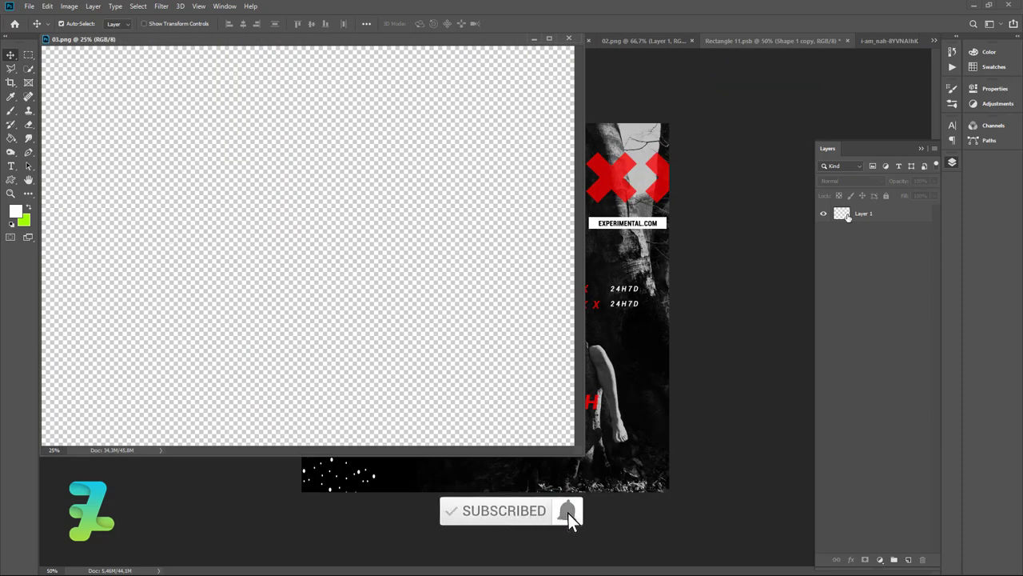
{"action": "left_click_drag", "start_coordinate": [843, 214], "coordinate": [664, 253]}
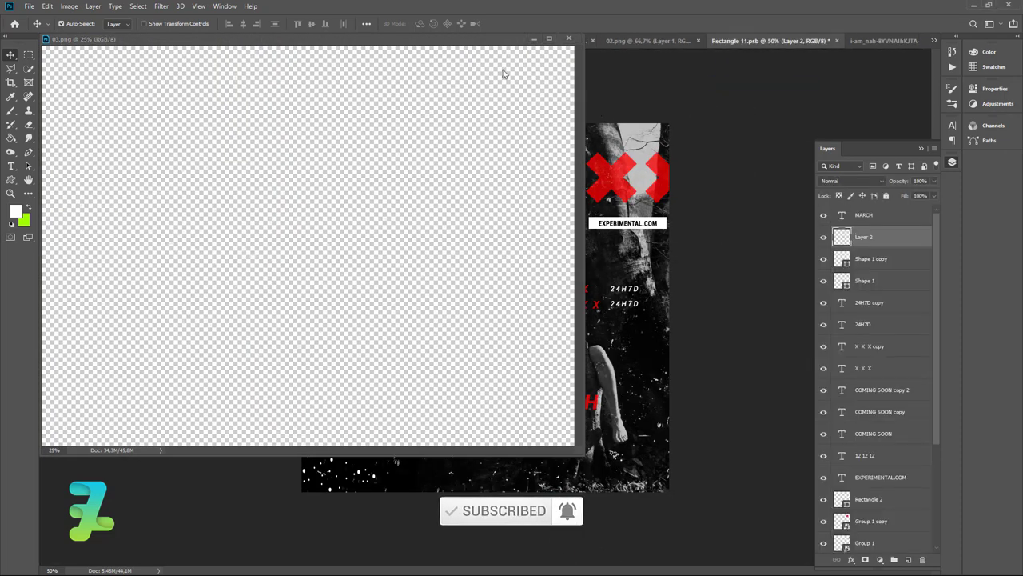
{"action": "left_click", "coordinate": [568, 38]}
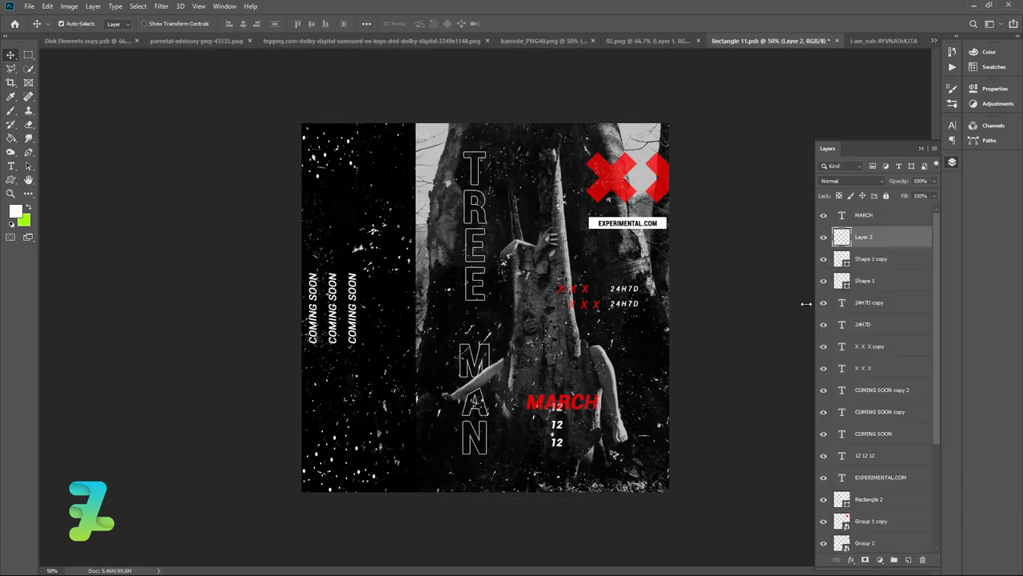
Step: Reposition the dust texture over the cover and lower its opacity to 49%
{"action": "key", "text": "ctrl"}
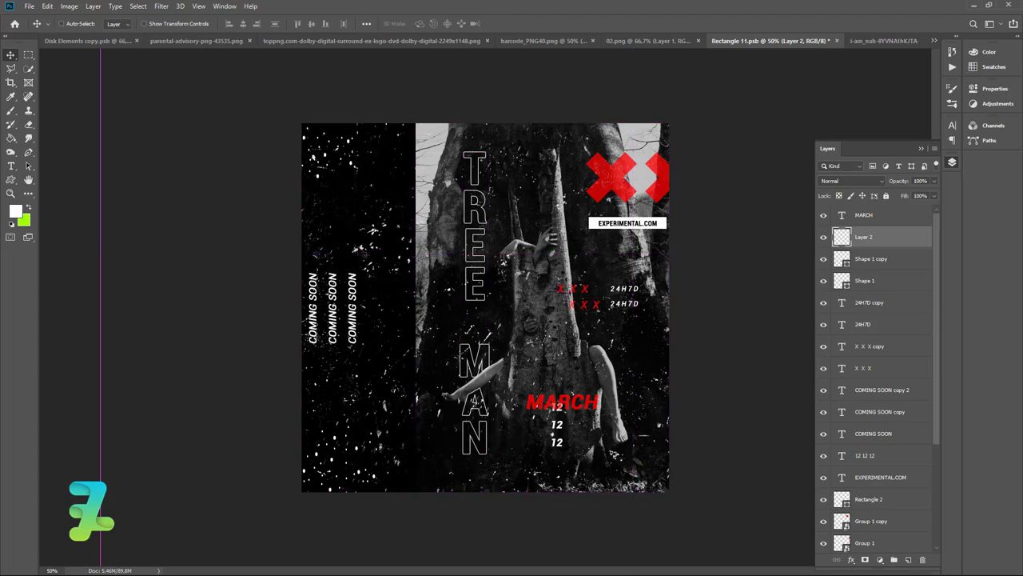
{"action": "mouse_move", "coordinate": [335, 224]}
{"action": "left_mouse_down"}
{"action": "mouse_move", "coordinate": [356, 230]}
{"action": "mouse_move", "coordinate": [170, 403]}
{"action": "left_mouse_up"}
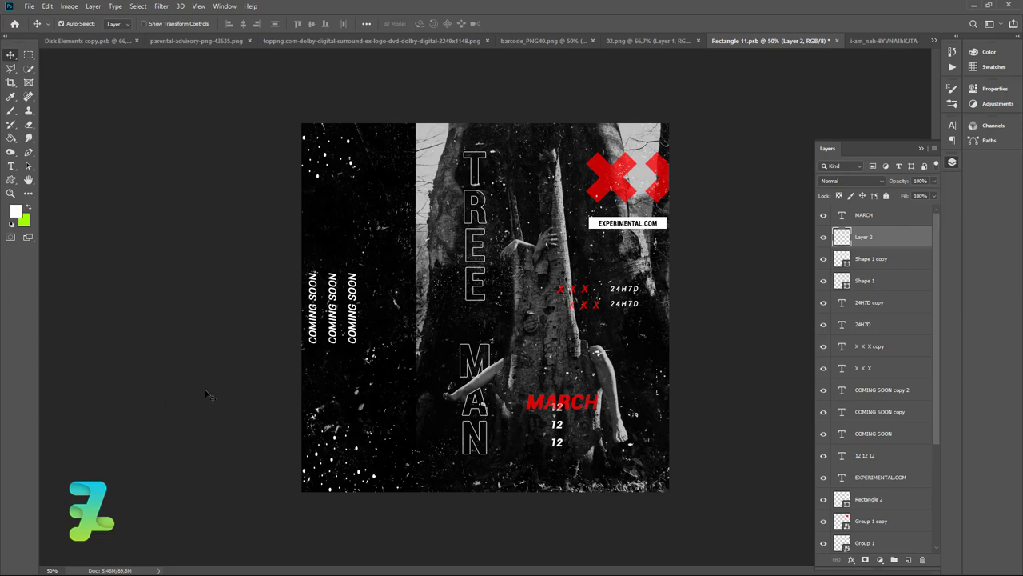
{"action": "left_click", "coordinate": [933, 183]}
{"action": "left_click_drag", "start_coordinate": [929, 195], "coordinate": [918, 197]}
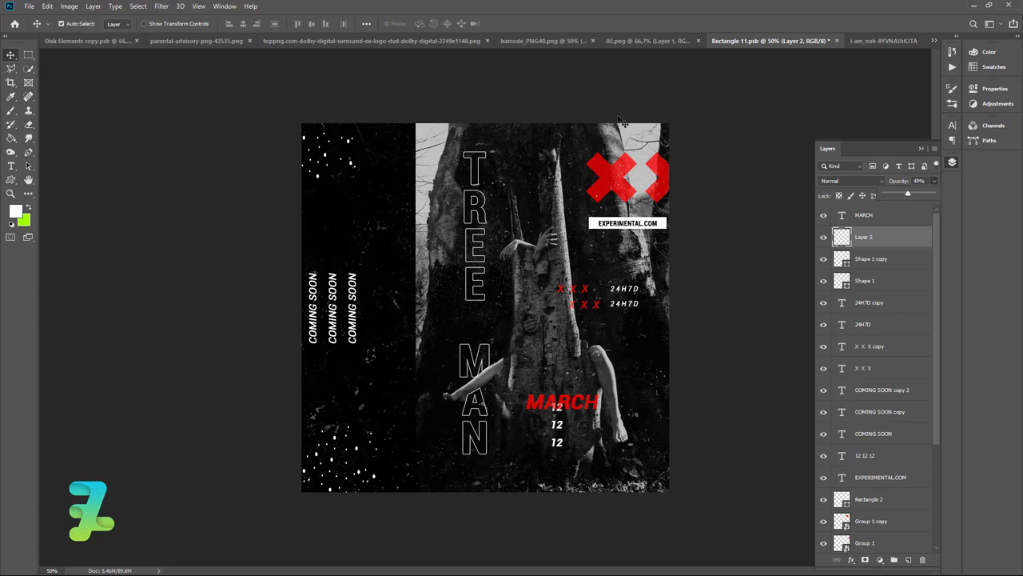
Step: Copy the 02.png plastic-wrap texture into the cover and close 02.png
{"action": "left_click", "coordinate": [613, 43]}
{"action": "right_click", "coordinate": [622, 44]}
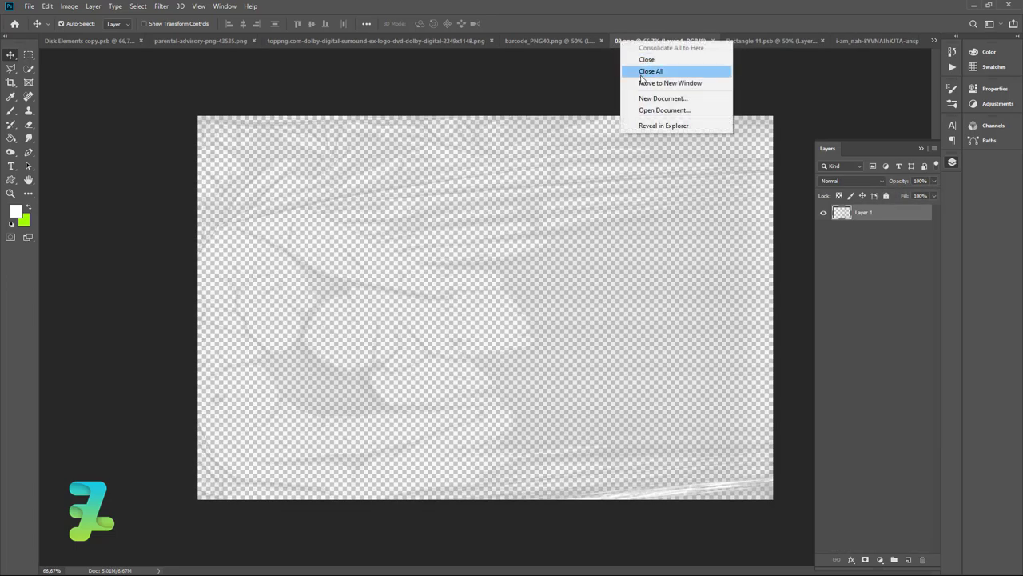
{"action": "left_click", "coordinate": [670, 82]}
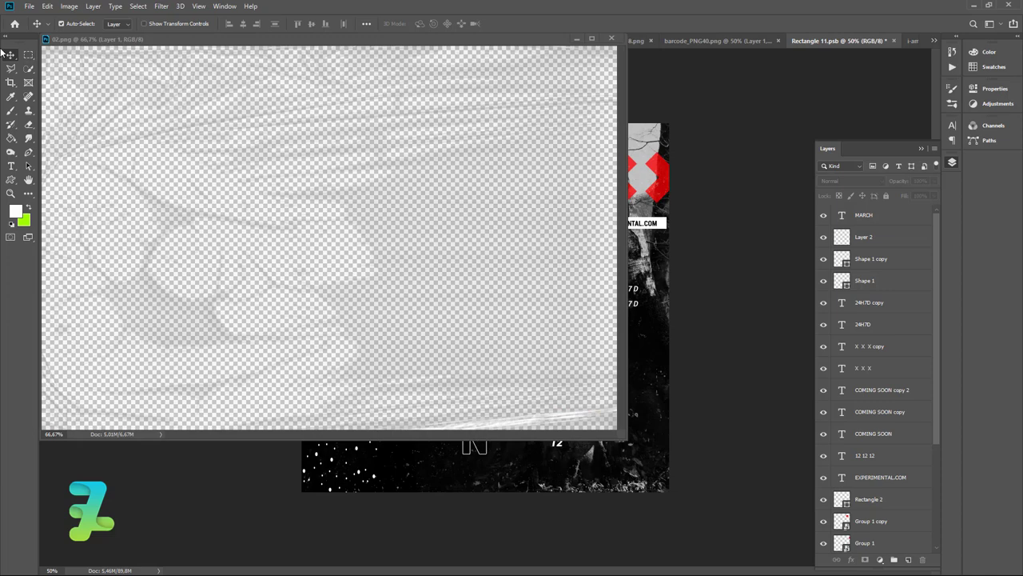
{"action": "left_click_drag", "start_coordinate": [366, 99], "coordinate": [659, 317]}
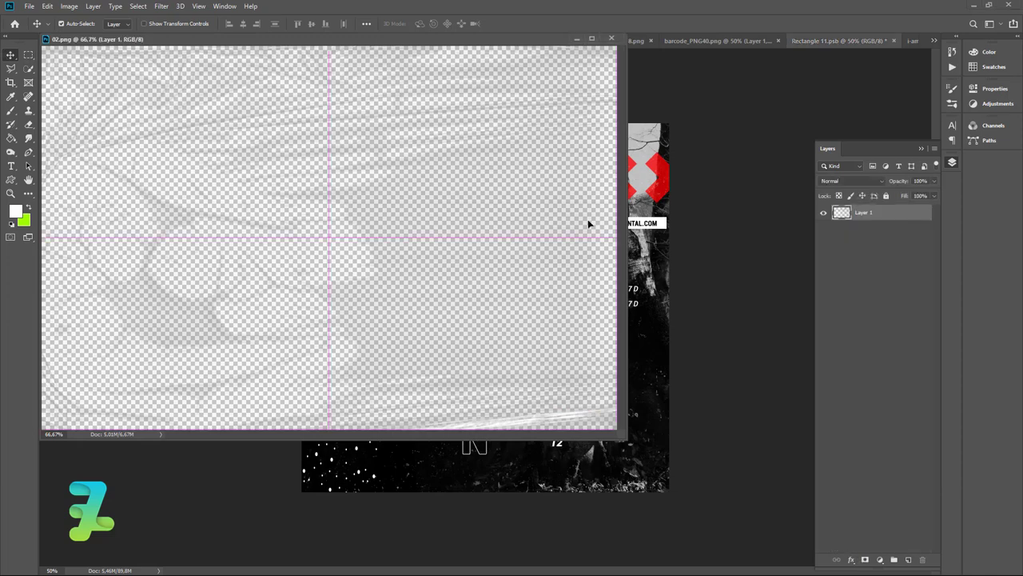
{"action": "left_click", "coordinate": [611, 39]}
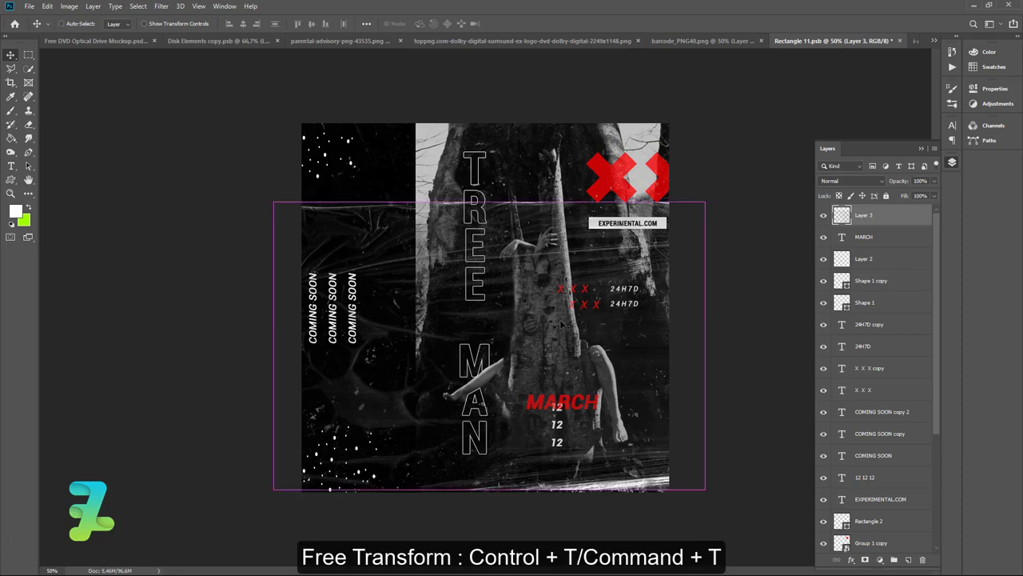
{"action": "left_click_drag", "start_coordinate": [563, 324], "coordinate": [540, 297]}
Step: Rotate the plastic-wrap texture 90° and stretch it to fill the cover exactly
{"action": "key", "text": "ctrl+t"}
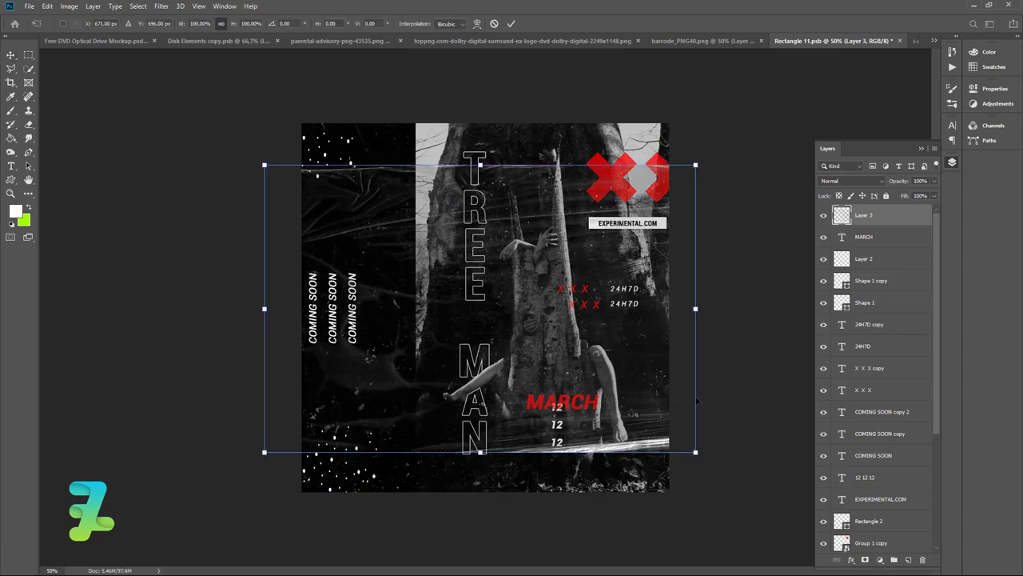
{"action": "mouse_move", "coordinate": [709, 462]}
{"action": "left_mouse_down"}
{"action": "mouse_move", "coordinate": [450, 525]}
{"action": "mouse_move", "coordinate": [480, 494]}
{"action": "left_mouse_up"}
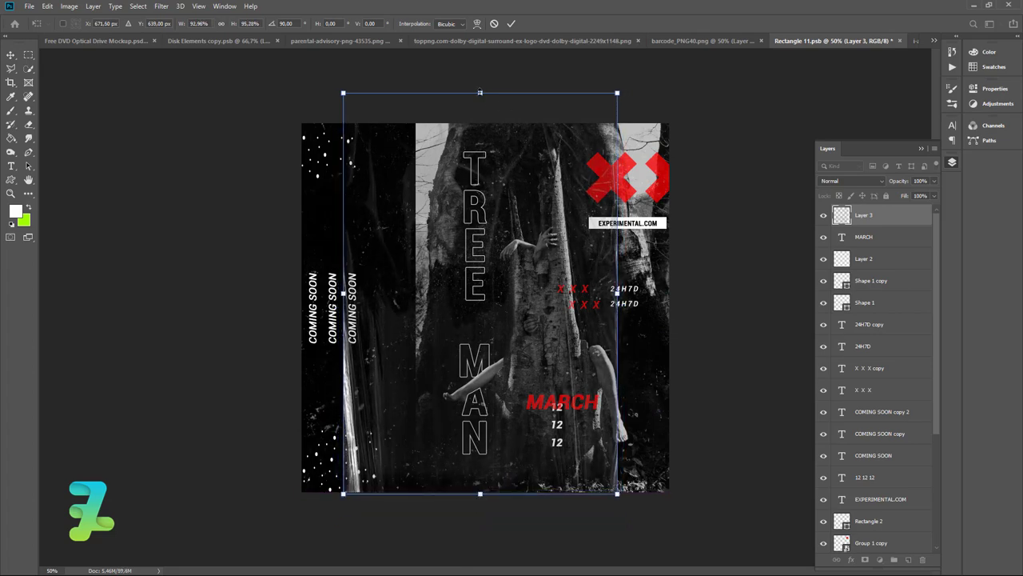
{"action": "left_click_drag", "start_coordinate": [480, 93], "coordinate": [480, 123]}
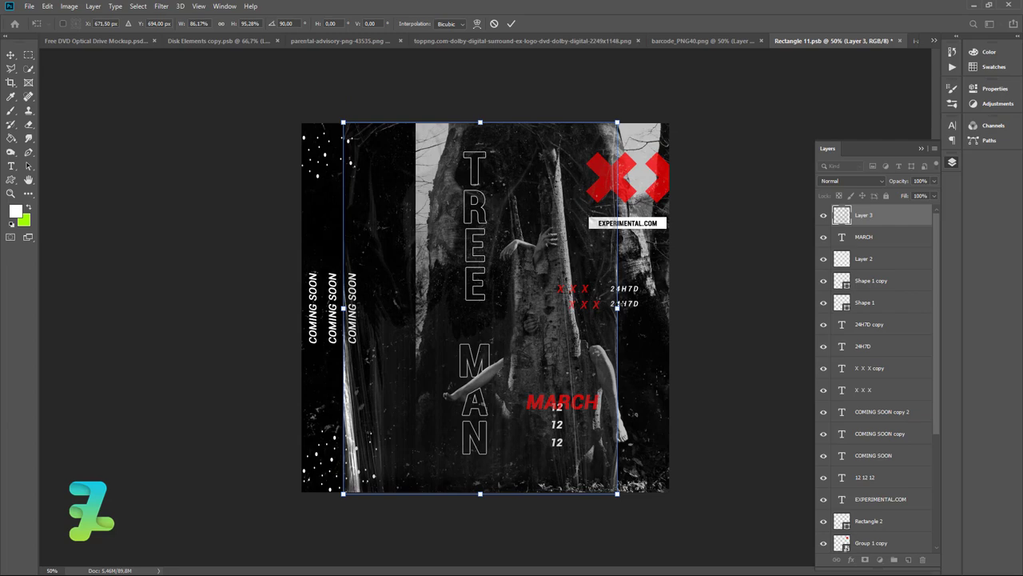
{"action": "left_click_drag", "start_coordinate": [617, 307], "coordinate": [670, 307]}
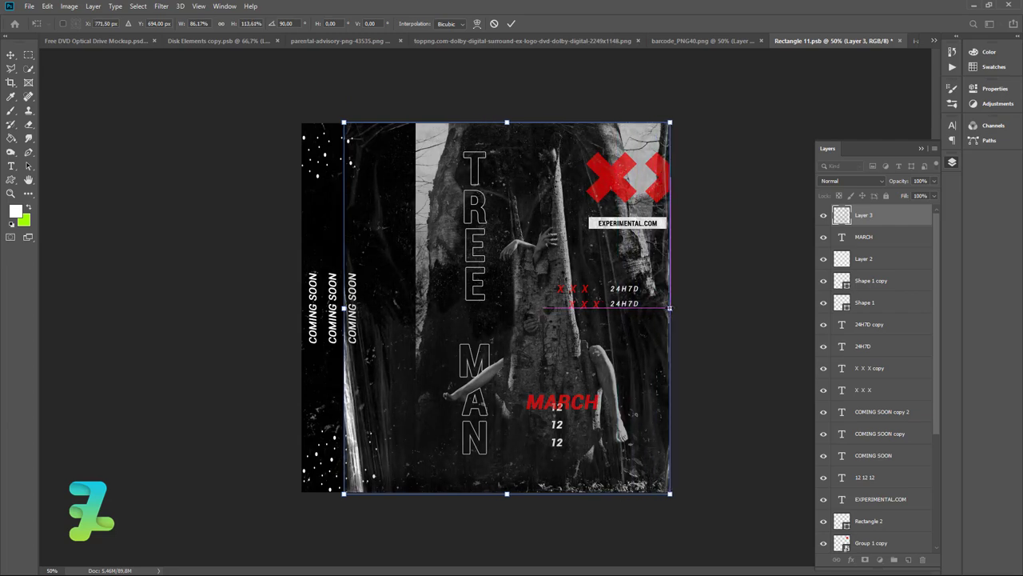
{"action": "left_click_drag", "start_coordinate": [344, 307], "coordinate": [301, 307]}
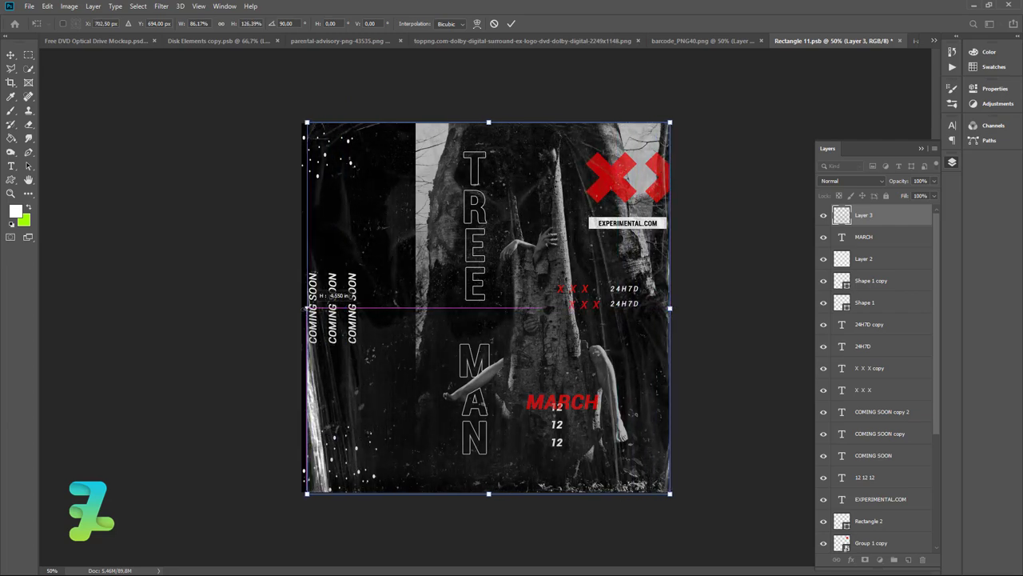
{"action": "left_click", "coordinate": [12, 54]}
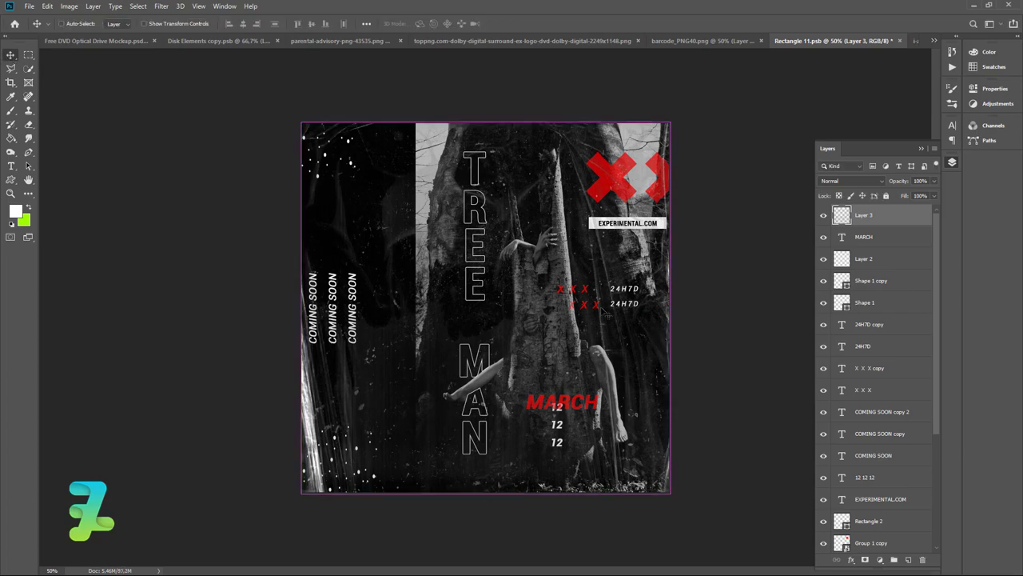
Step: Stamp all visible layers into a new layer, close Rectangle 11.psb, and switch to the DVD mockup
{"action": "key", "text": "ctrl+shift+alt+e"}
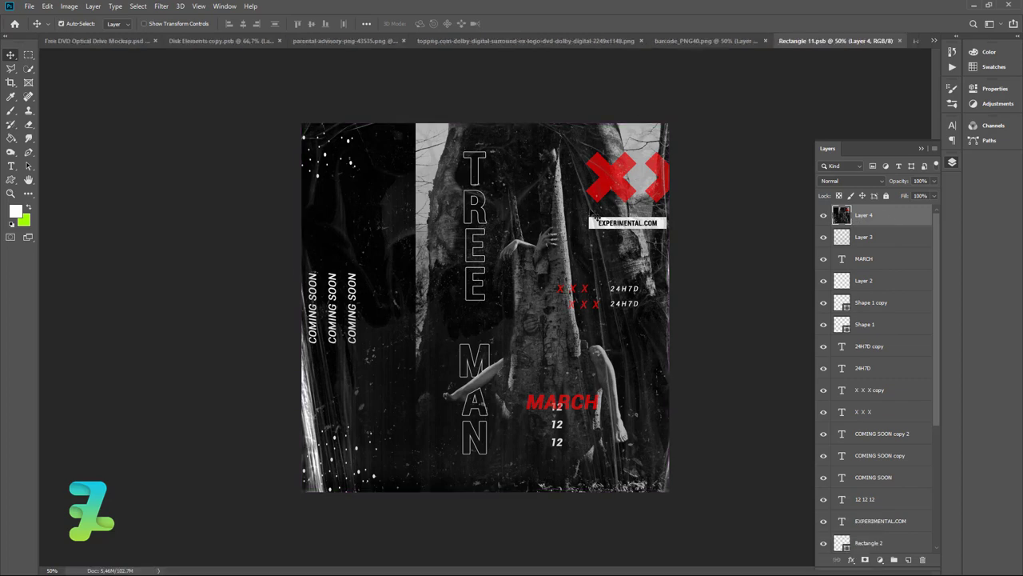
{"action": "left_click", "coordinate": [900, 40]}
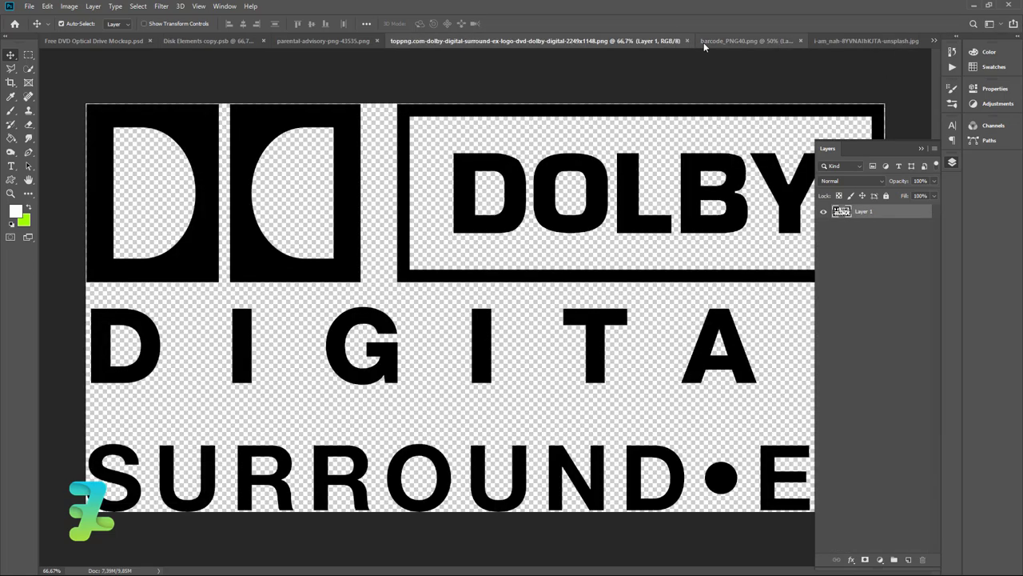
{"action": "left_click", "coordinate": [225, 6]}
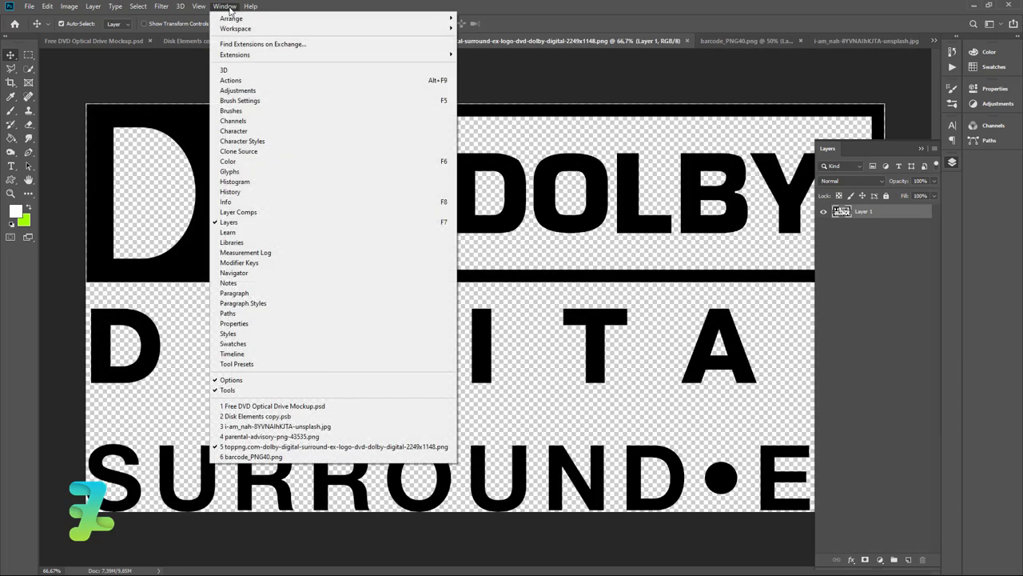
{"action": "left_click", "coordinate": [271, 409]}
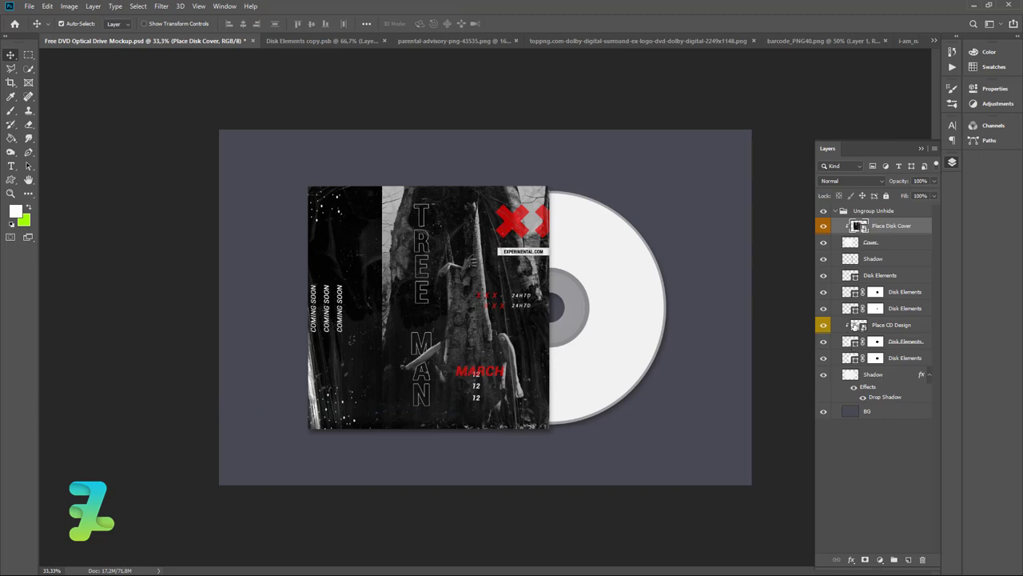
Step: Copy the tree photo's Background layer into the blank Disk Elements copy document
{"action": "double_click", "coordinate": [856, 325]}
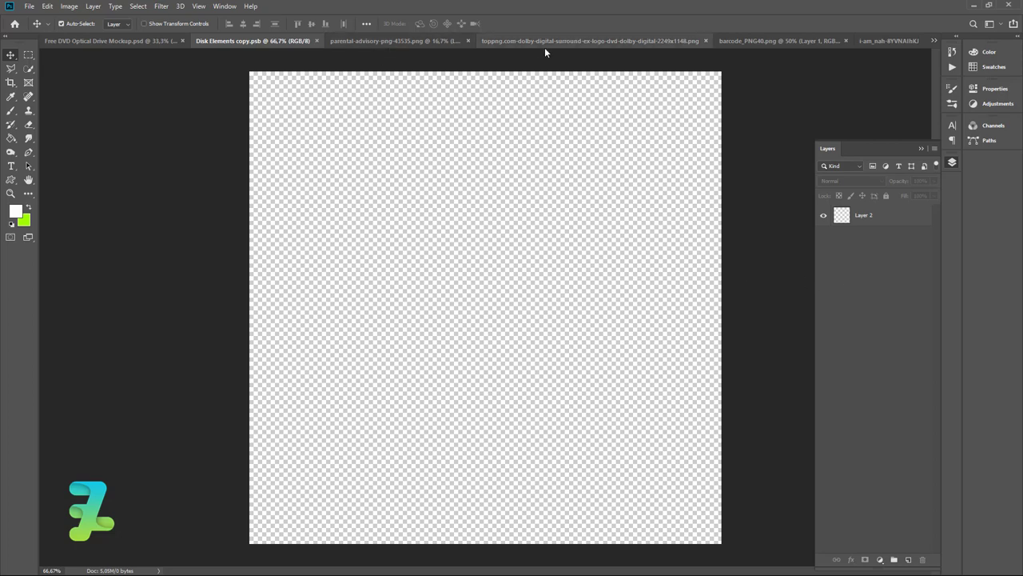
{"action": "left_click", "coordinate": [881, 40]}
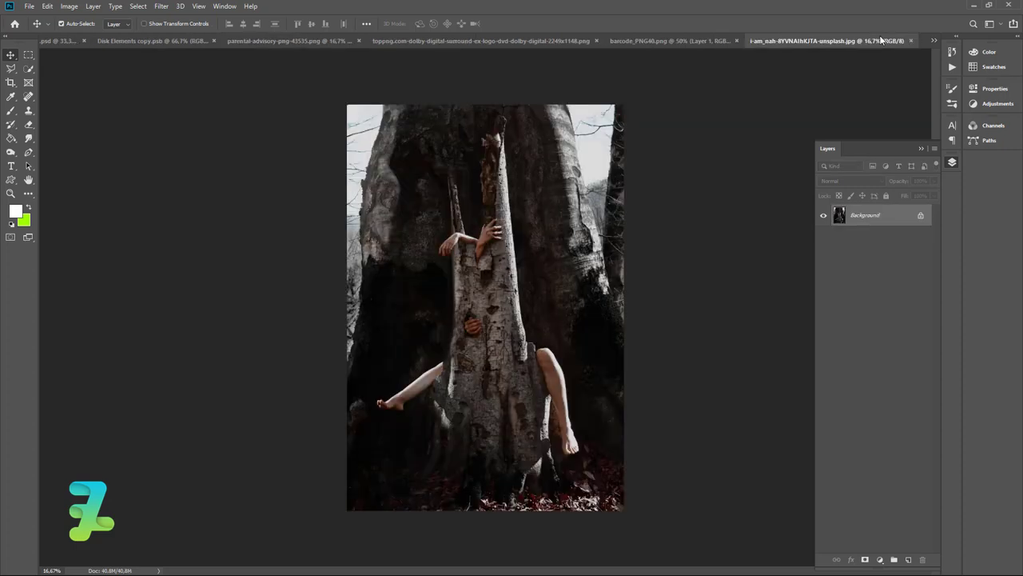
{"action": "right_click", "coordinate": [881, 40]}
{"action": "left_click", "coordinate": [886, 82]}
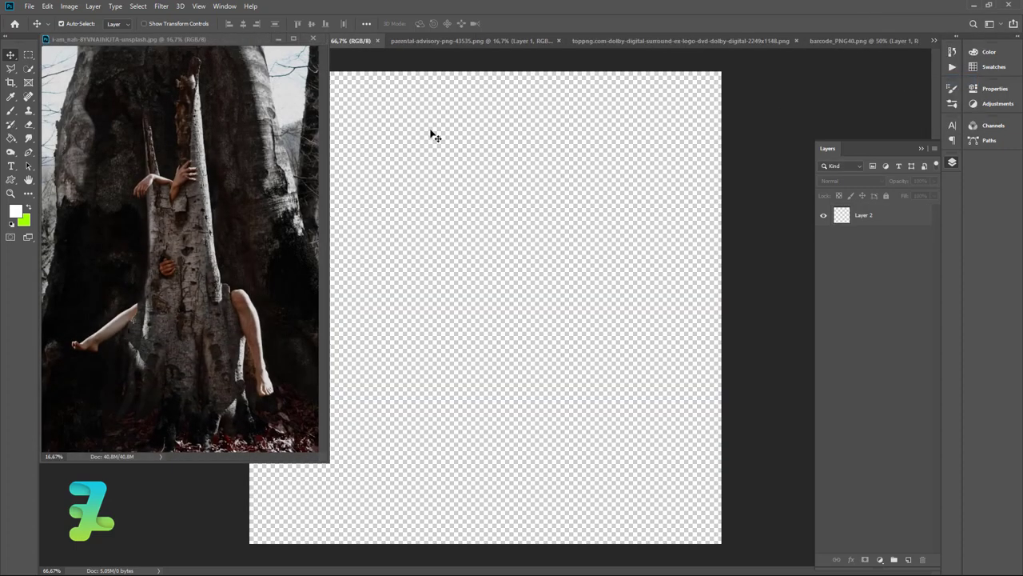
{"action": "left_click", "coordinate": [157, 120]}
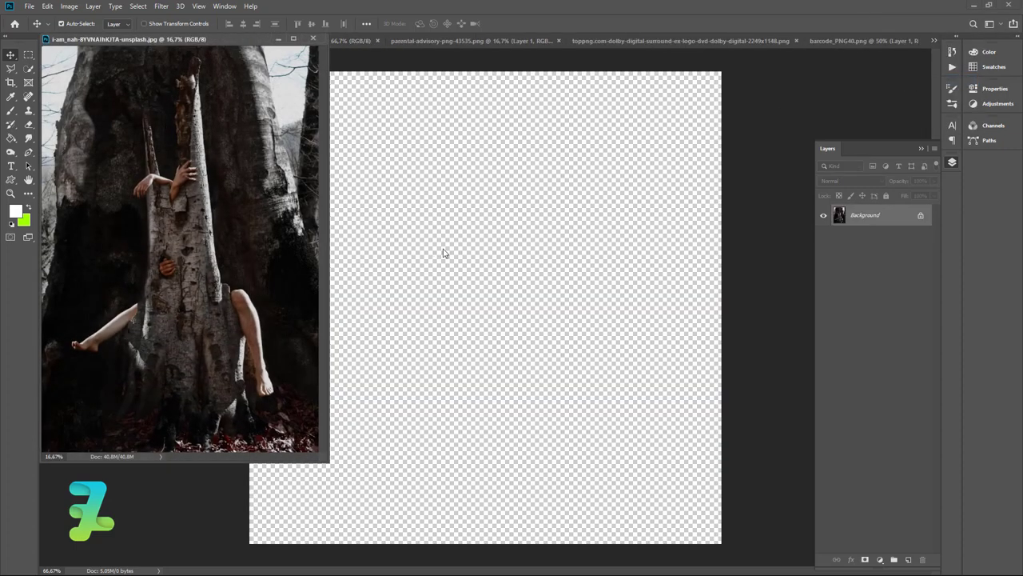
{"action": "left_click_drag", "start_coordinate": [839, 209], "coordinate": [384, 141]}
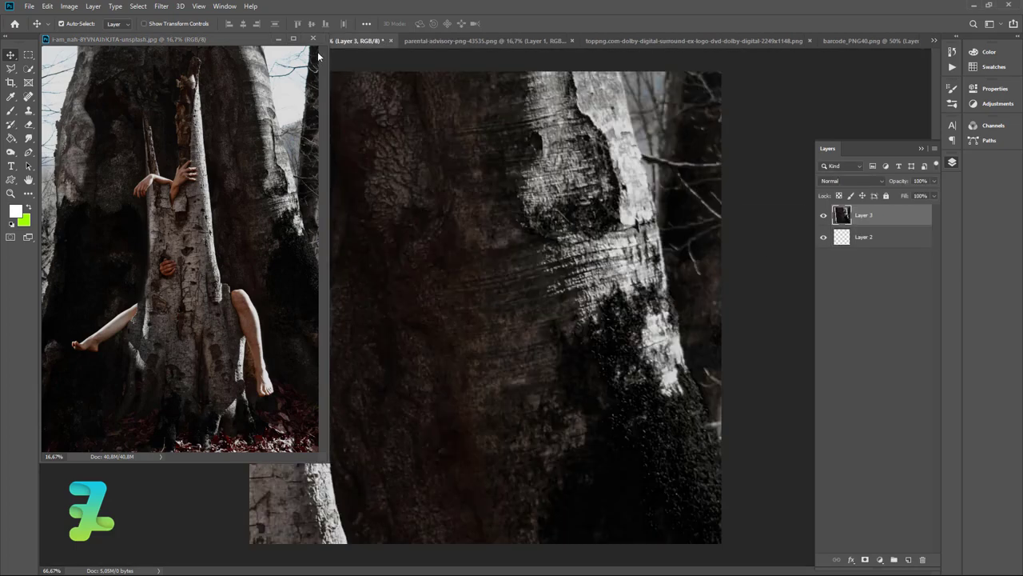
{"action": "left_click", "coordinate": [312, 39]}
Step: Scale and position the tree photo layer so it fills the square canvas
{"action": "key", "text": "ctrl+minus"}
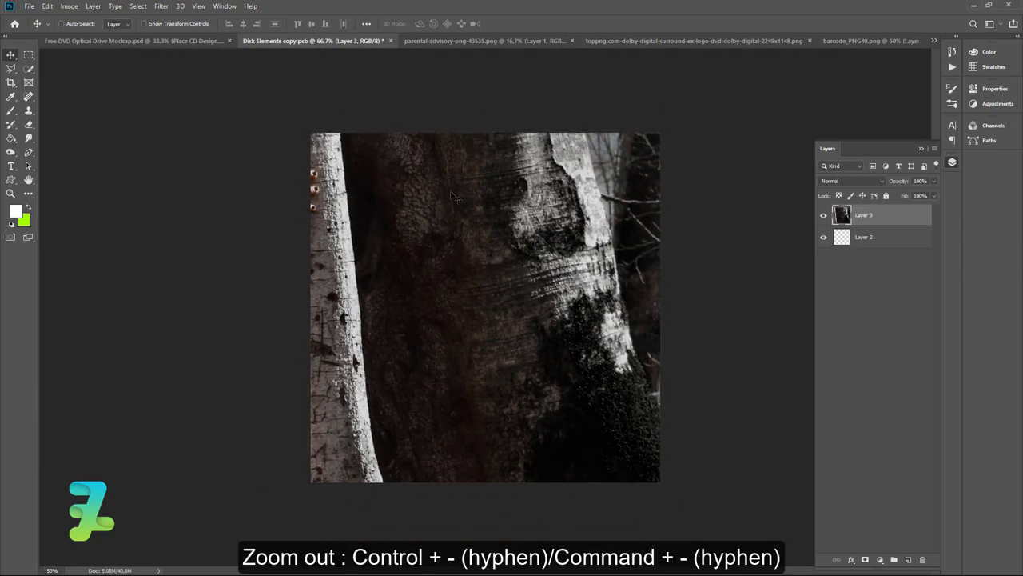
{"action": "key", "text": "ctrl+minus"}
{"action": "key", "text": "ctrl+t"}
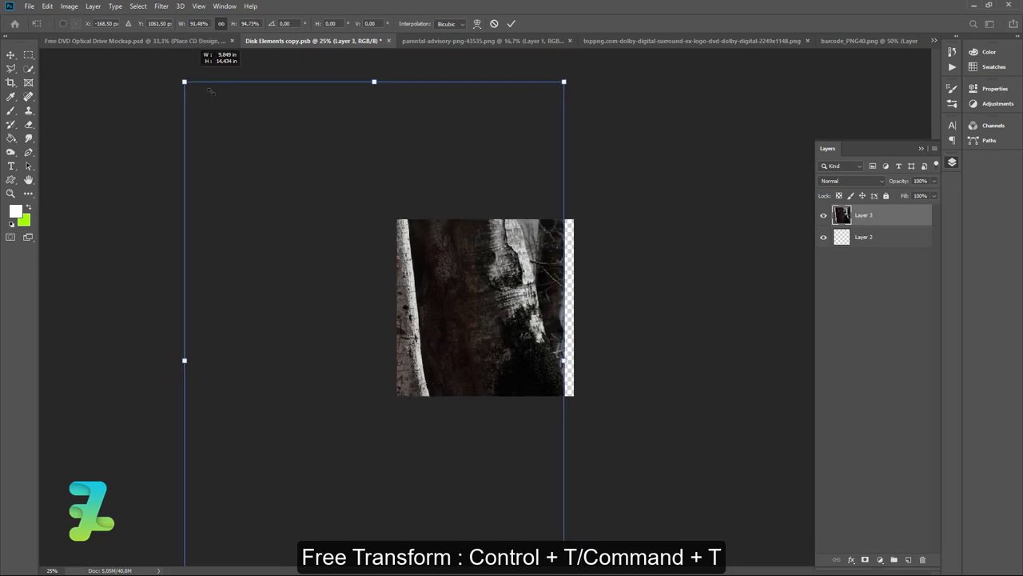
{"action": "left_click_drag", "start_coordinate": [166, 55], "coordinate": [299, 251]}
{"action": "left_click_drag", "start_coordinate": [403, 311], "coordinate": [498, 270]}
{"action": "mouse_move", "coordinate": [543, 429]}
{"action": "left_mouse_down"}
{"action": "mouse_move", "coordinate": [575, 450]}
{"action": "mouse_move", "coordinate": [574, 462]}
{"action": "left_mouse_up"}
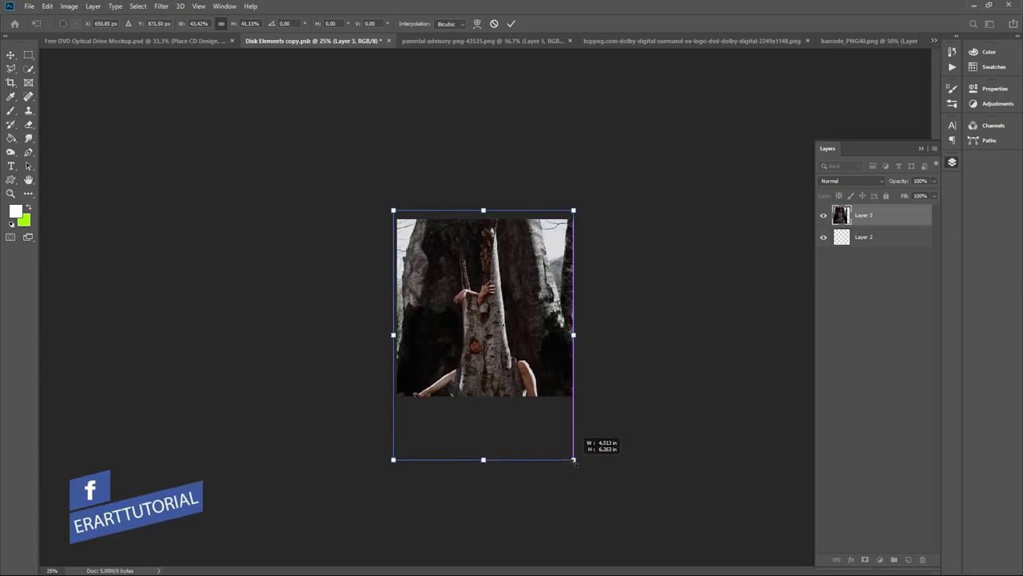
{"action": "left_click", "coordinate": [12, 54]}
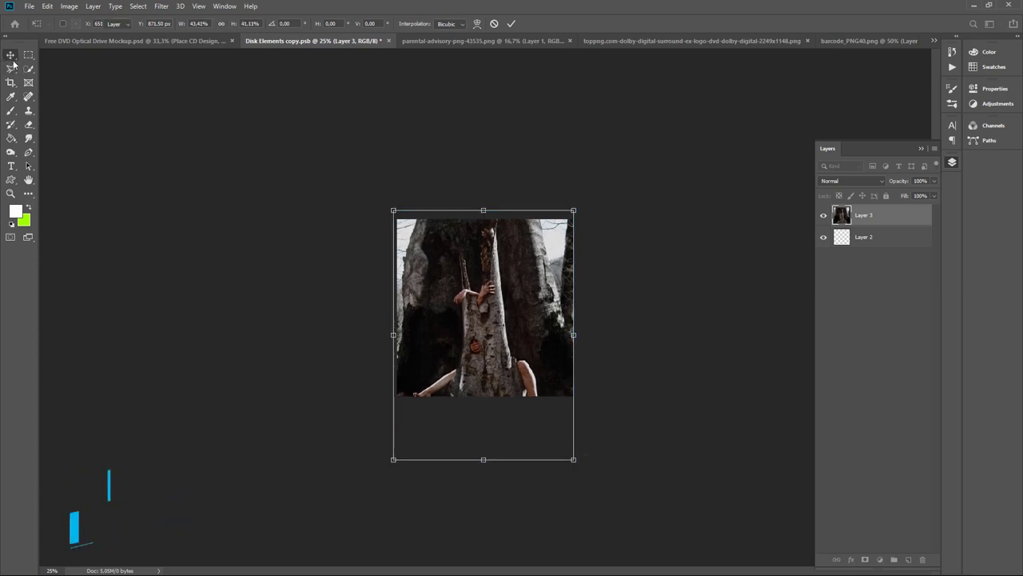
Step: Copy the Parental Advisory logo onto the tree photo design
{"action": "left_click", "coordinate": [470, 41]}
{"action": "right_click", "coordinate": [470, 42]}
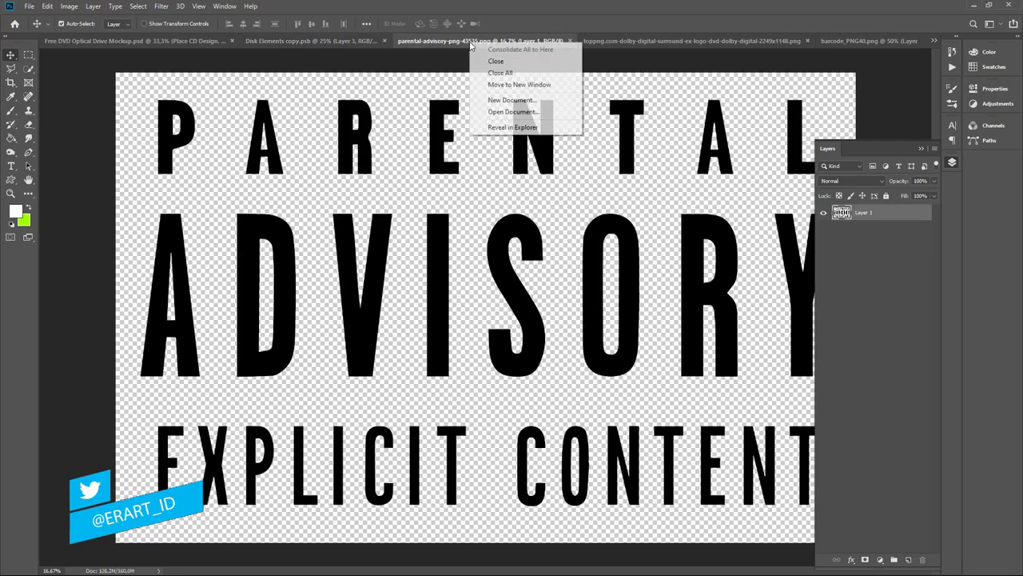
{"action": "left_click", "coordinate": [520, 84]}
{"action": "left_click_drag", "start_coordinate": [447, 48], "coordinate": [854, 248]}
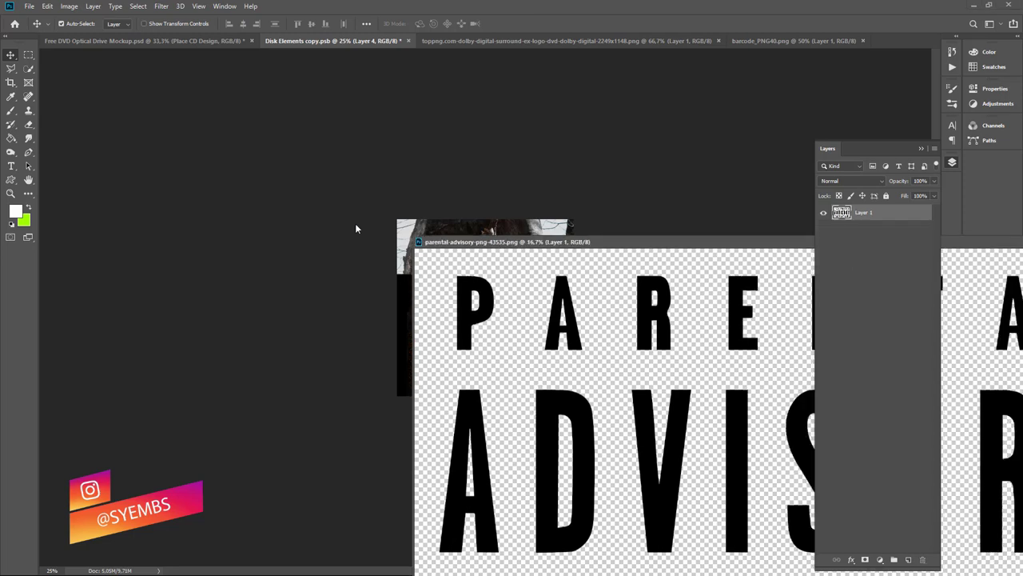
{"action": "left_click_drag", "start_coordinate": [357, 226], "coordinate": [741, 211]}
{"action": "left_click", "coordinate": [793, 208]}
Step: Shrink the Parental Advisory logo and place it on the right of the design
{"action": "key", "text": "ctrl+t"}
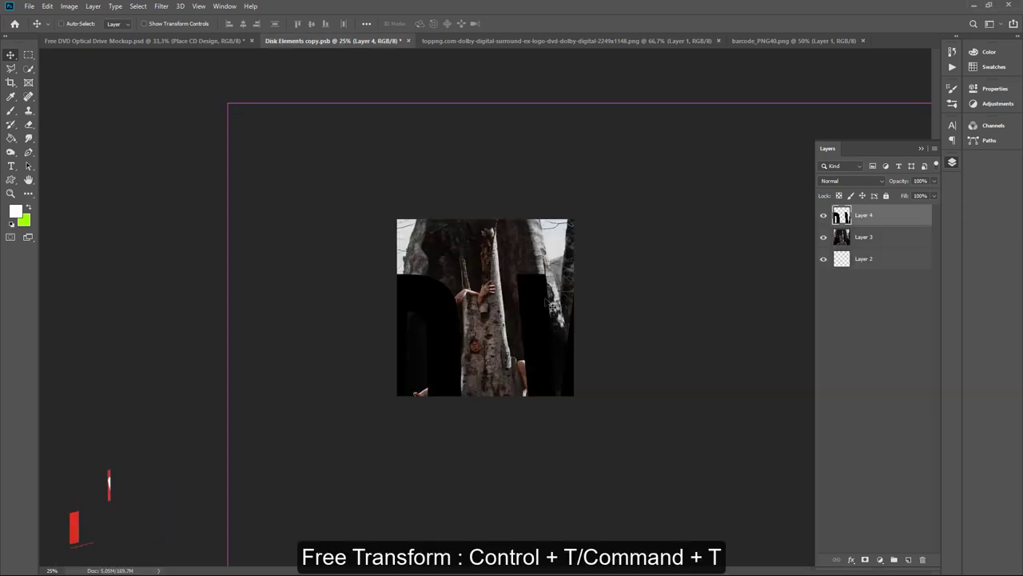
{"action": "mouse_move", "coordinate": [227, 103]}
{"action": "left_mouse_down"}
{"action": "mouse_move", "coordinate": [664, 360]}
{"action": "mouse_move", "coordinate": [445, 318]}
{"action": "mouse_move", "coordinate": [459, 313]}
{"action": "left_mouse_up"}
{"action": "key", "text": "ctrl+plus"}
{"action": "key", "text": "ctrl+plus"}
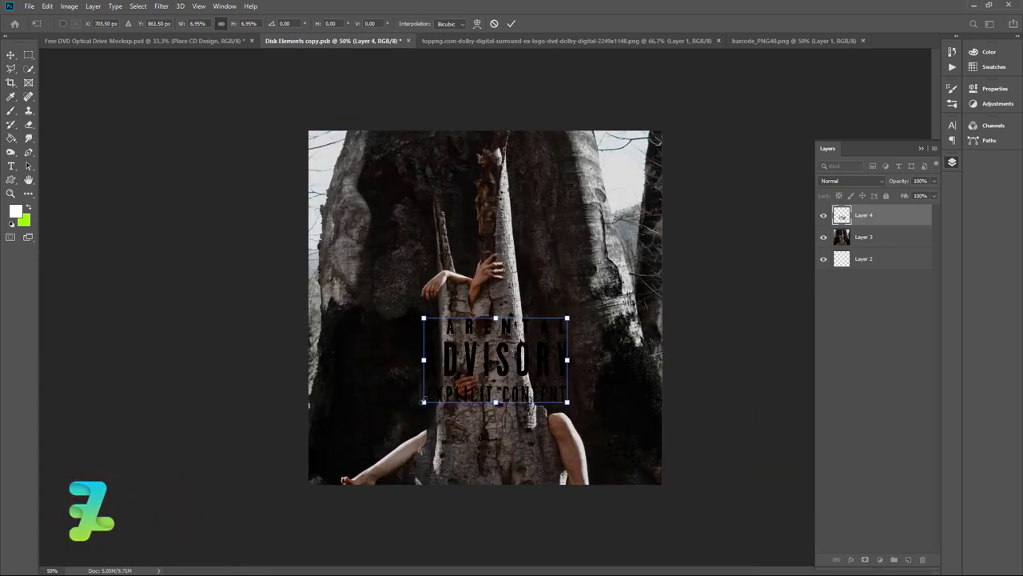
{"action": "mouse_move", "coordinate": [566, 401]}
{"action": "left_mouse_down"}
{"action": "mouse_move", "coordinate": [525, 377]}
{"action": "mouse_move", "coordinate": [642, 334]}
{"action": "left_mouse_up"}
{"action": "key", "text": "Return"}
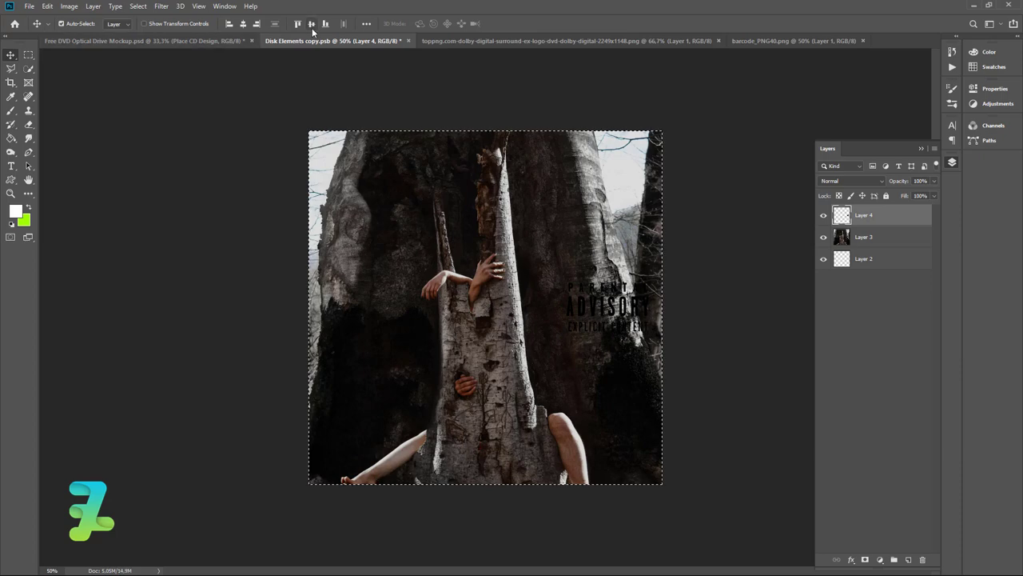
{"action": "key", "text": "ctrl+a"}
{"action": "key", "text": "ctrl+d"}
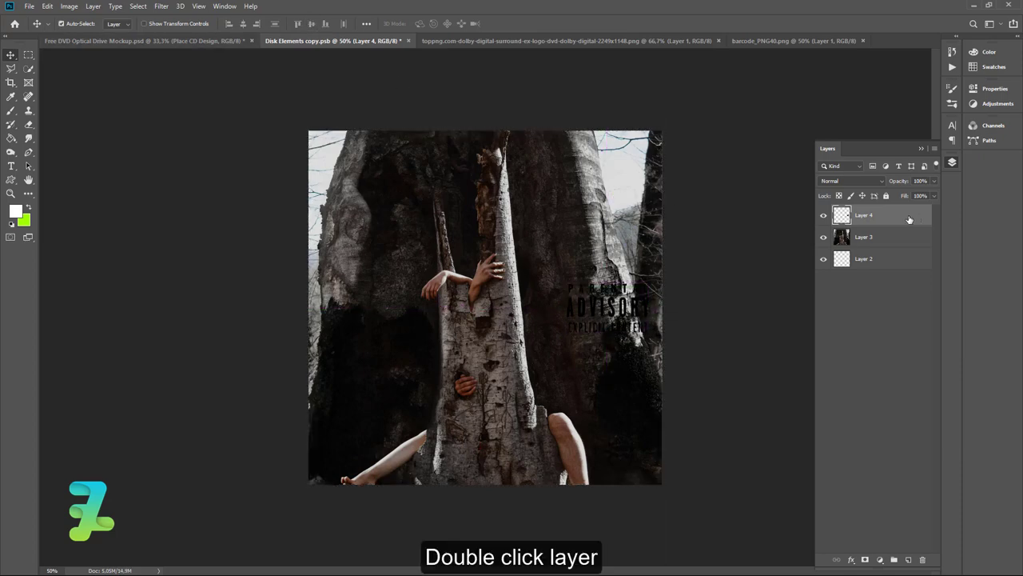
Step: Give the advisory logo a white Color Overlay, save, and return to the DVD mockup
{"action": "double_click", "coordinate": [837, 227]}
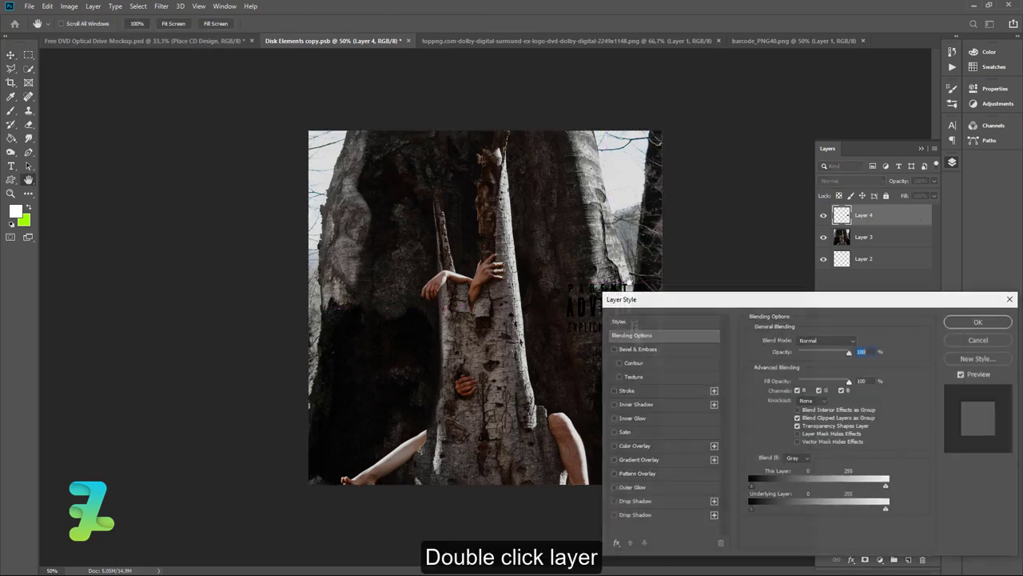
{"action": "left_click", "coordinate": [617, 444]}
{"action": "left_click", "coordinate": [978, 321]}
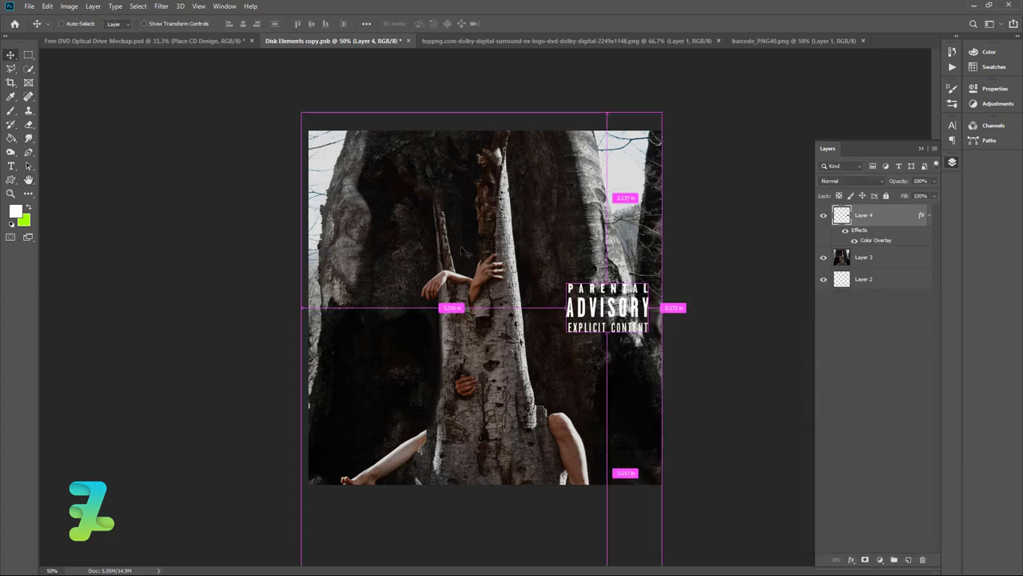
{"action": "key", "text": "ctrl+s"}
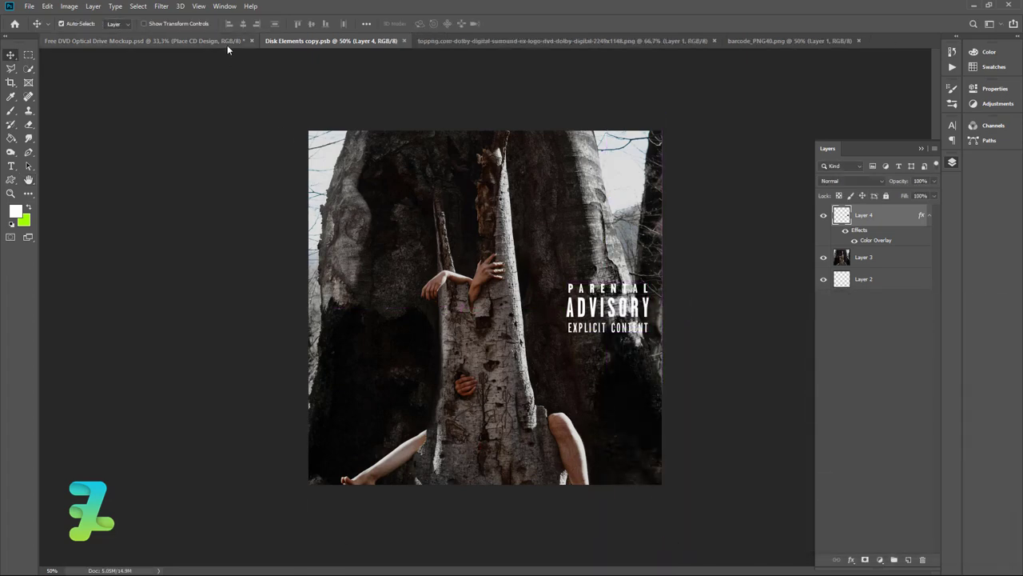
{"action": "left_click", "coordinate": [227, 45]}
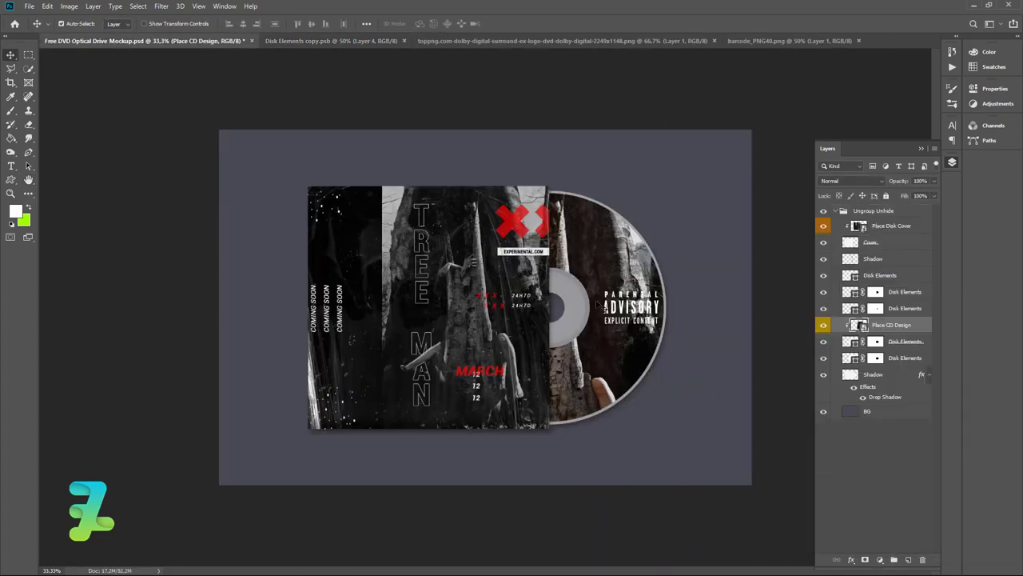
Step: Bring the Dolby Digital logo into the disc artwork document
{"action": "left_click", "coordinate": [375, 42]}
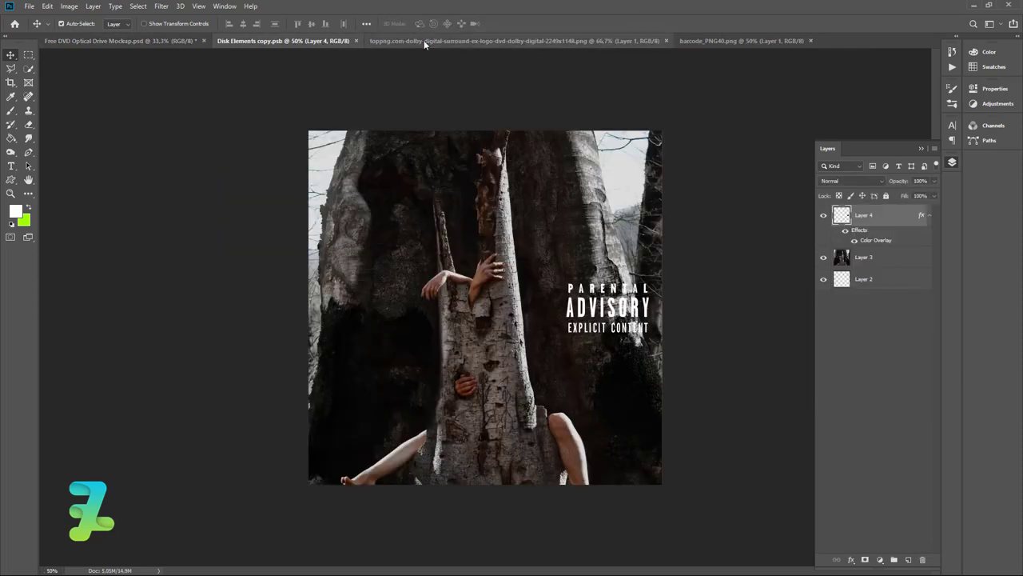
{"action": "left_click", "coordinate": [423, 40]}
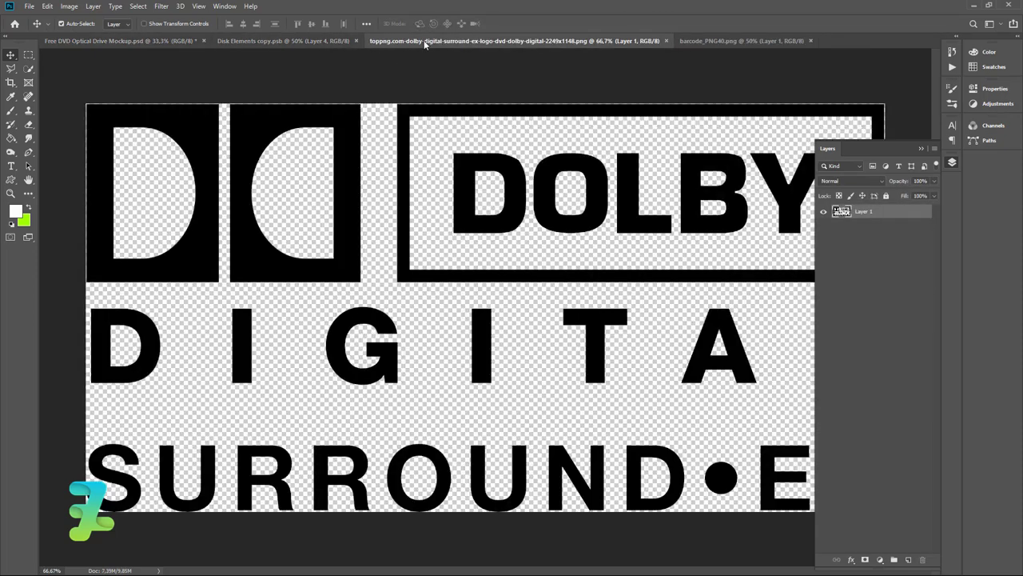
{"action": "right_click", "coordinate": [424, 40]}
{"action": "left_click", "coordinate": [473, 83]}
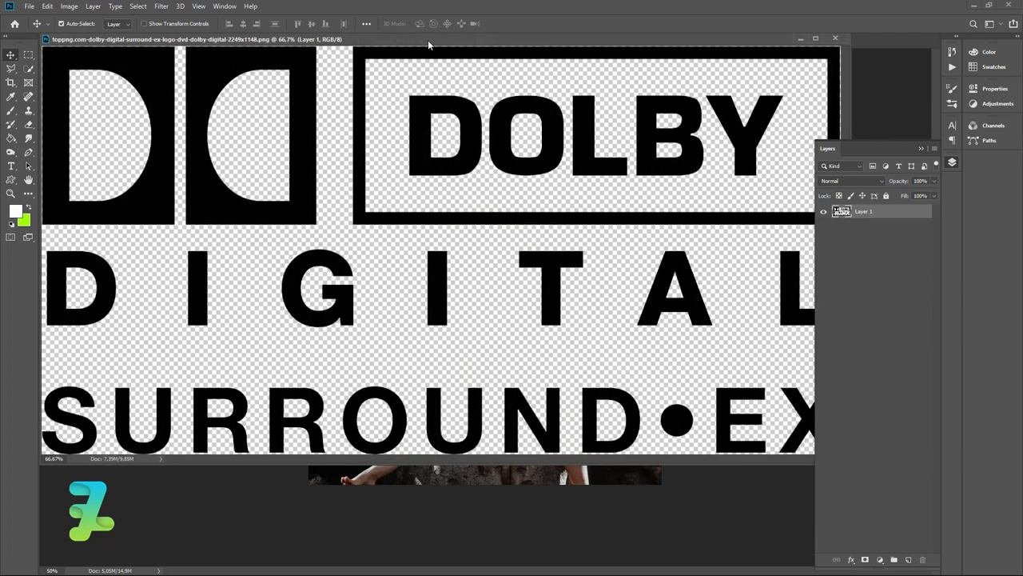
{"action": "mouse_move", "coordinate": [368, 46]}
{"action": "left_mouse_down"}
{"action": "mouse_move", "coordinate": [536, 314]}
{"action": "mouse_move", "coordinate": [506, 241]}
{"action": "left_mouse_up"}
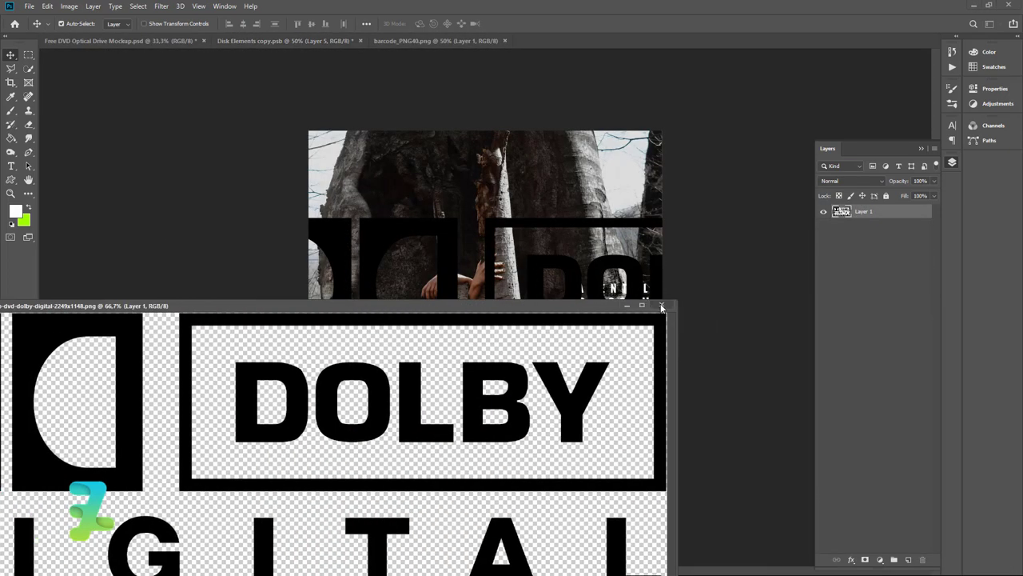
{"action": "left_click", "coordinate": [541, 266]}
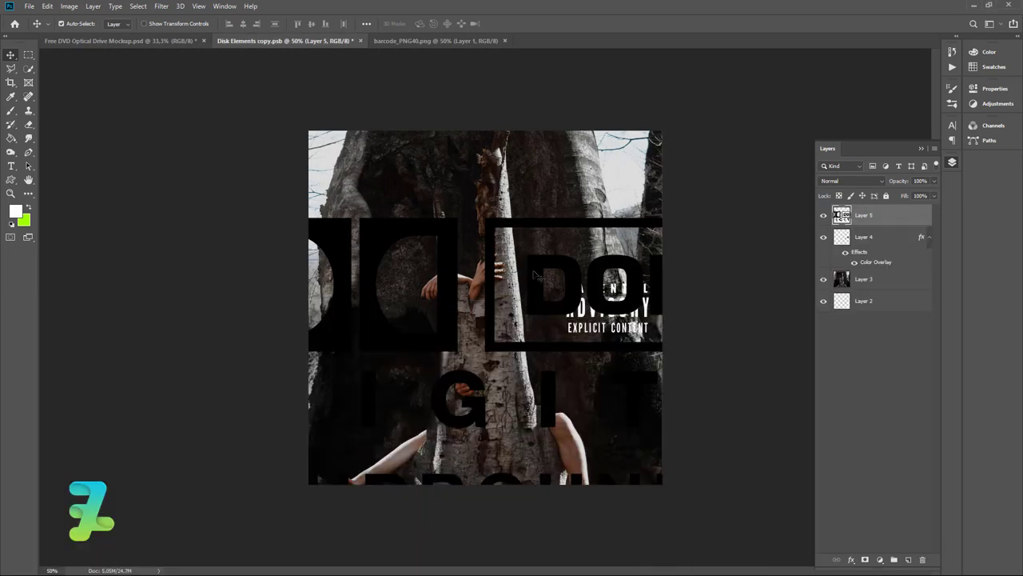
Step: Shrink the Dolby logo, centre it, and nudge it up near the top
{"action": "key", "text": "ctrl+t"}
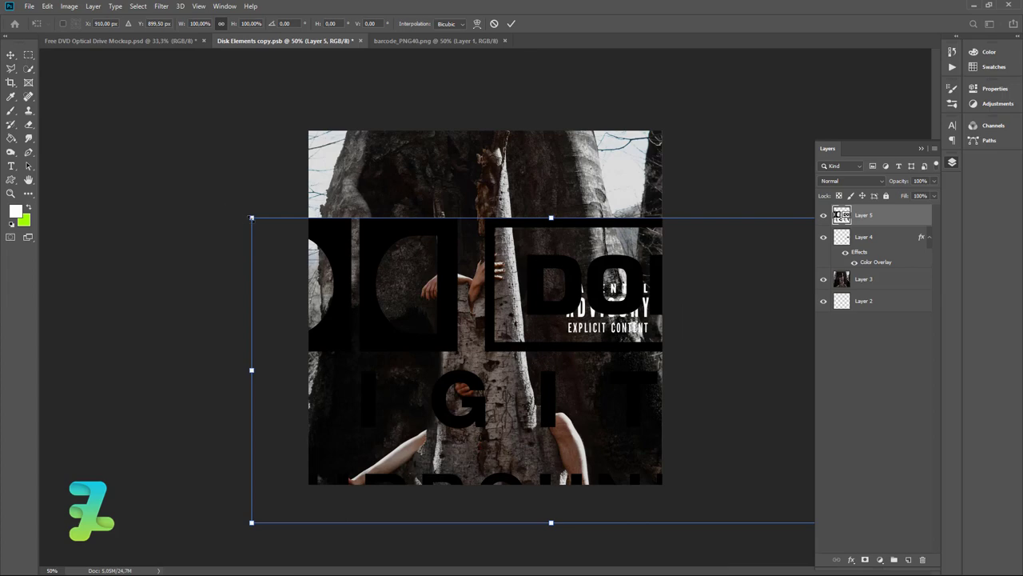
{"action": "mouse_move", "coordinate": [251, 218]}
{"action": "left_mouse_down"}
{"action": "mouse_move", "coordinate": [510, 351]}
{"action": "mouse_move", "coordinate": [496, 181]}
{"action": "left_mouse_up"}
{"action": "key", "text": "Return"}
{"action": "key", "text": "ctrl+a"}
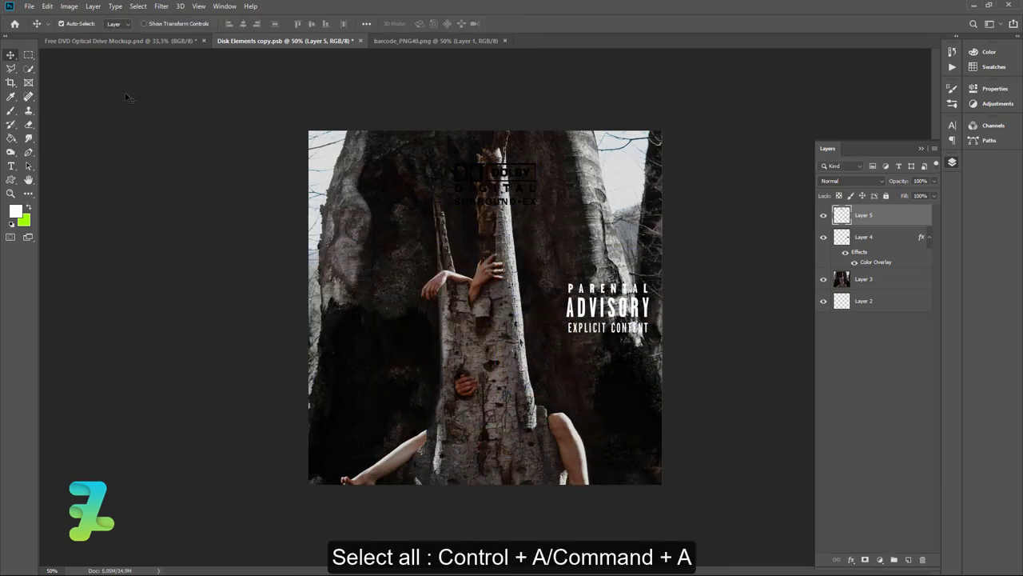
{"action": "key", "text": "ctrl+d"}
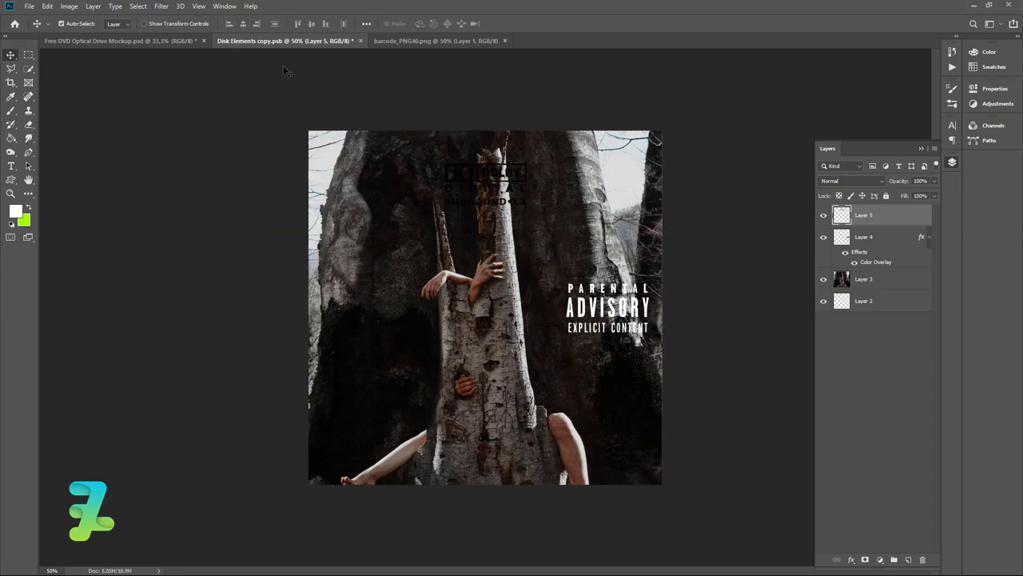
{"action": "key", "text": "shift+Up"}
{"action": "key", "text": "shift+Up"}
{"action": "key", "text": "shift+Up"}
{"action": "key", "text": "shift+Up"}
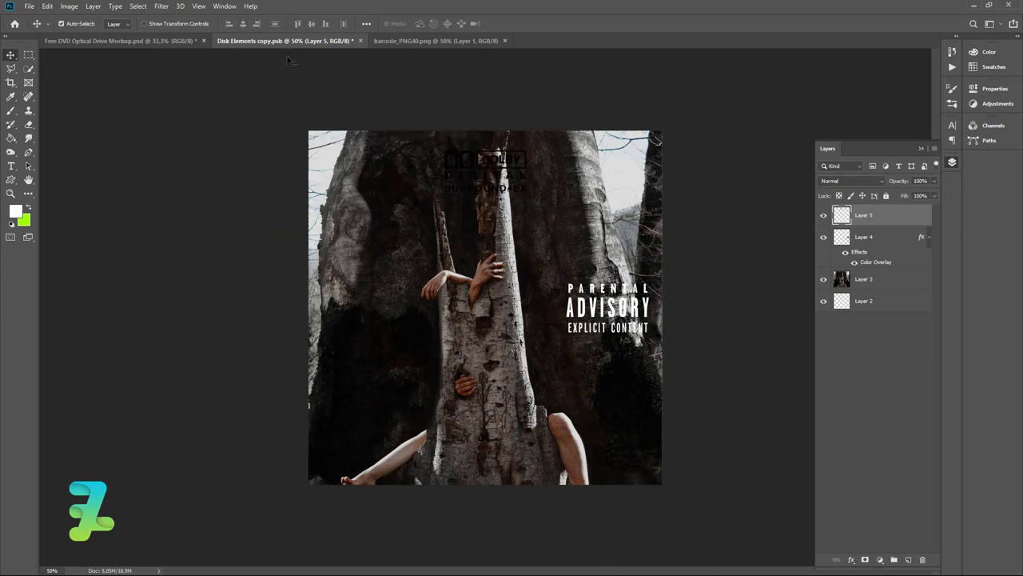
Step: Paste the advisory layer's white overlay style onto the Dolby logo, save, and return to the mockup
{"action": "right_click", "coordinate": [893, 239]}
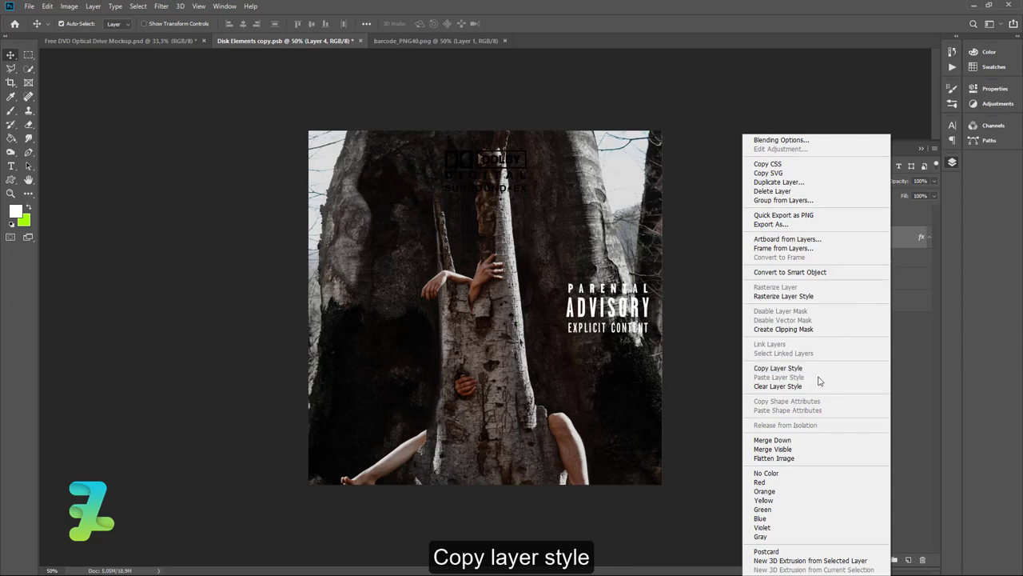
{"action": "left_click", "coordinate": [780, 368]}
{"action": "left_click", "coordinate": [893, 217]}
{"action": "right_click", "coordinate": [894, 217]}
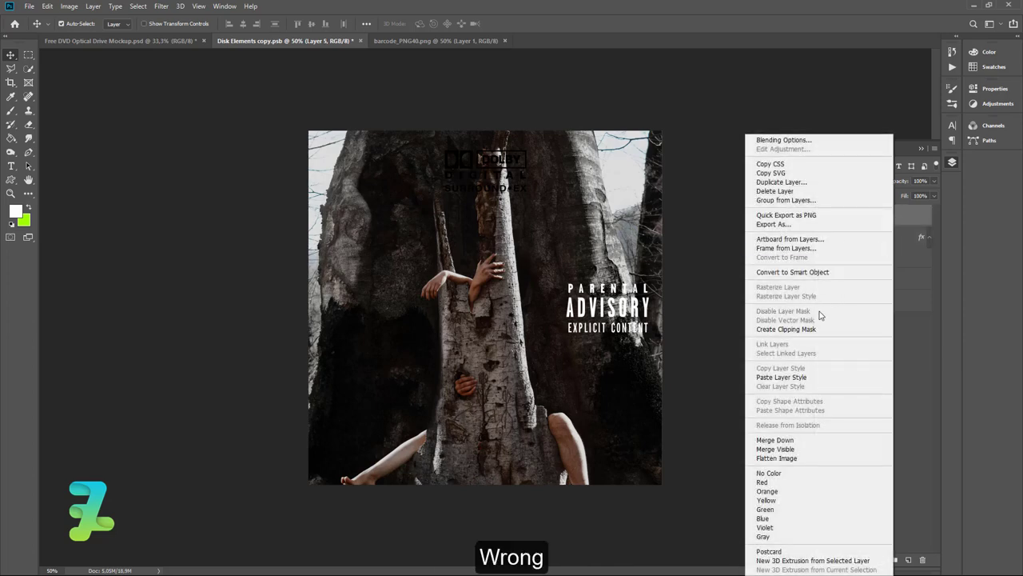
{"action": "left_click", "coordinate": [812, 328]}
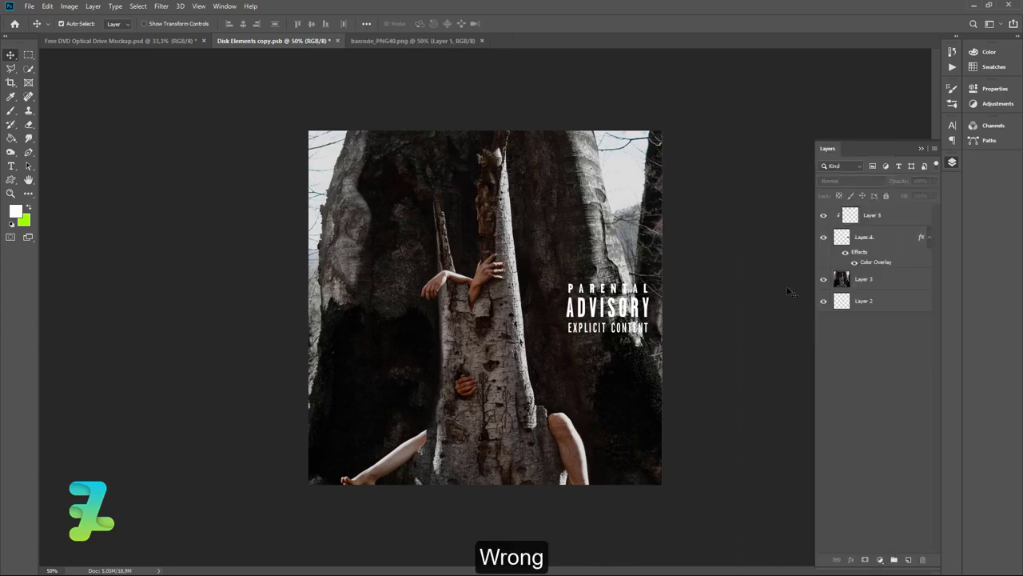
{"action": "right_click", "coordinate": [885, 223]}
{"action": "left_click", "coordinate": [777, 379]}
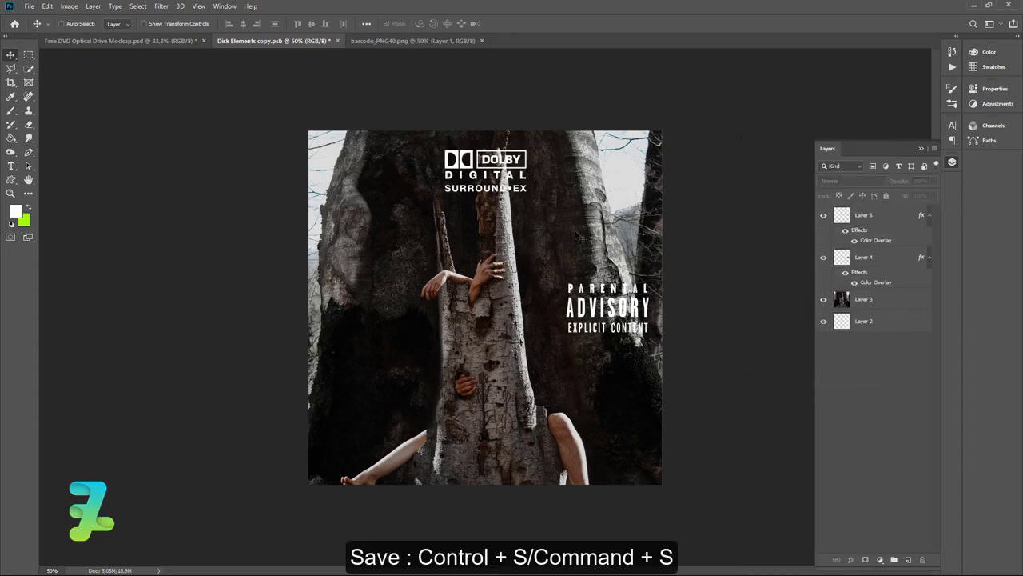
{"action": "key", "text": "ctrl+s"}
{"action": "left_click", "coordinate": [170, 45]}
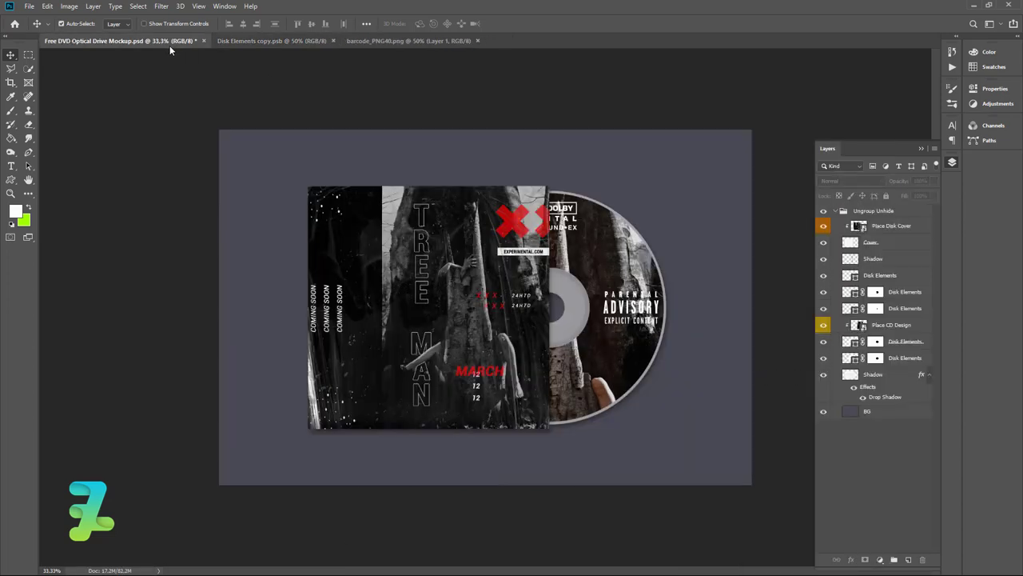
Step: Copy the NOT A NUMBER barcode layer into the disc artwork document
{"action": "left_click", "coordinate": [376, 41]}
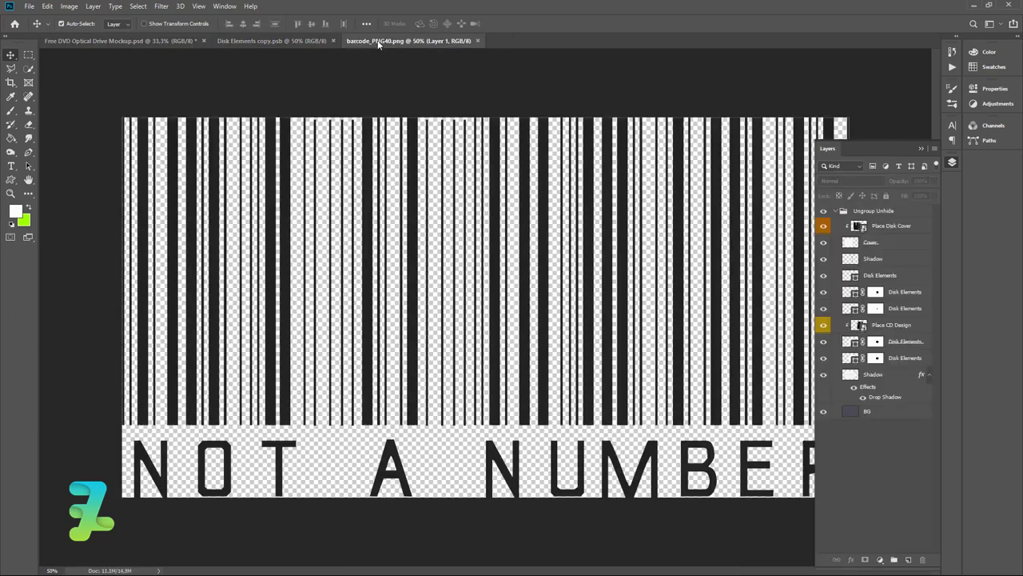
{"action": "right_click", "coordinate": [378, 41]}
{"action": "left_click", "coordinate": [427, 83]}
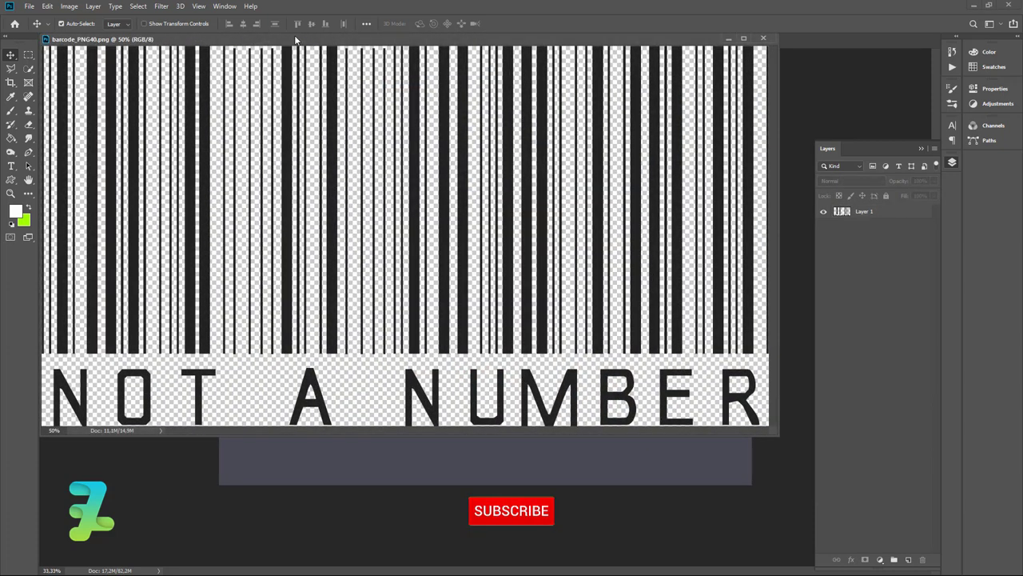
{"action": "left_click_drag", "start_coordinate": [296, 40], "coordinate": [732, 203]}
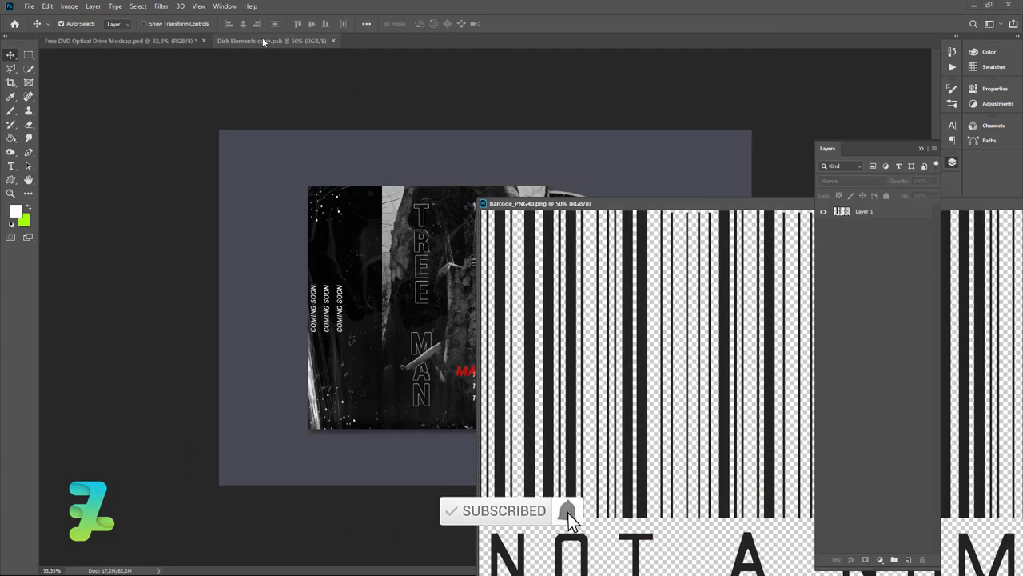
{"action": "left_click", "coordinate": [264, 41]}
{"action": "left_click_drag", "start_coordinate": [681, 210], "coordinate": [203, 339]}
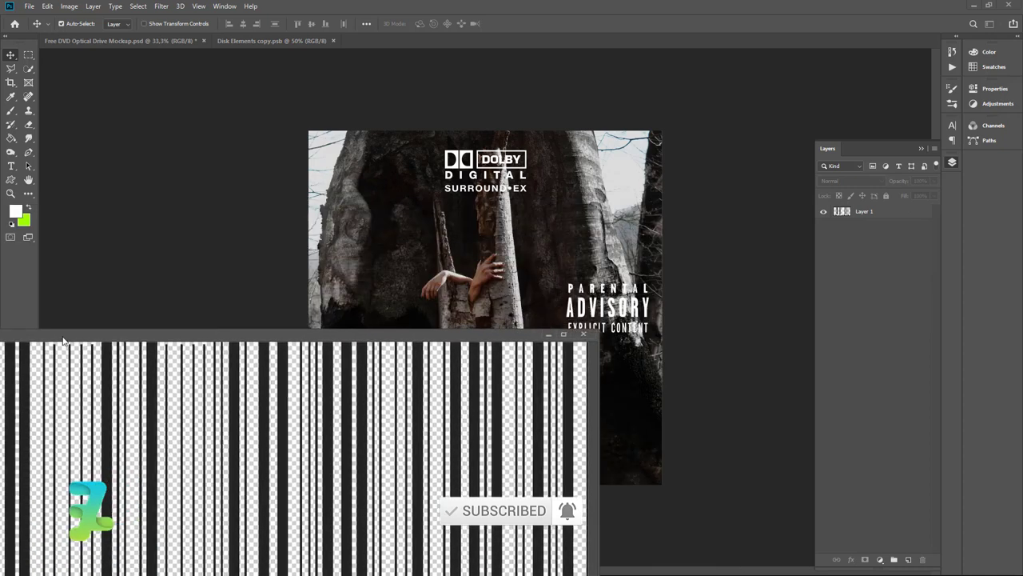
{"action": "left_click_drag", "start_coordinate": [838, 221], "coordinate": [562, 294]}
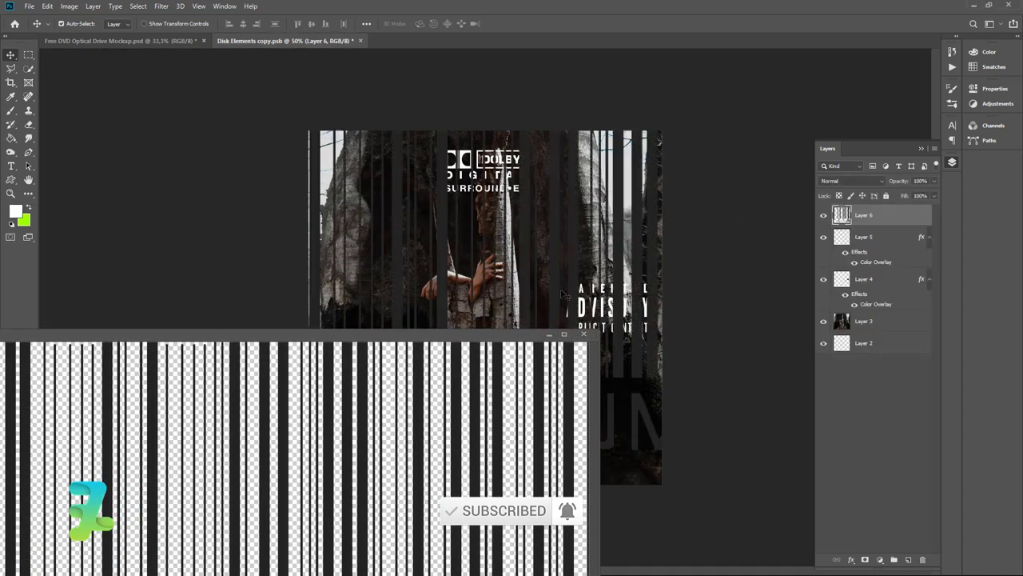
{"action": "left_click", "coordinate": [585, 333]}
Step: Scale the barcode to 11%, centre it, paste the white overlay style, and save
{"action": "key", "text": "ctrl+t"}
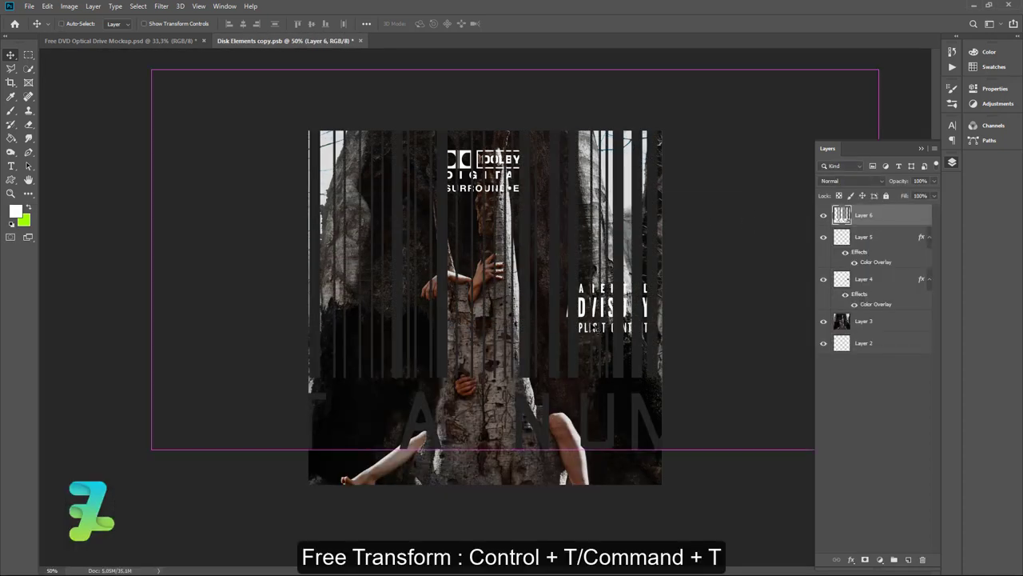
{"action": "mouse_move", "coordinate": [151, 70]}
{"action": "left_mouse_down"}
{"action": "mouse_move", "coordinate": [474, 238]}
{"action": "mouse_move", "coordinate": [504, 450]}
{"action": "left_mouse_up"}
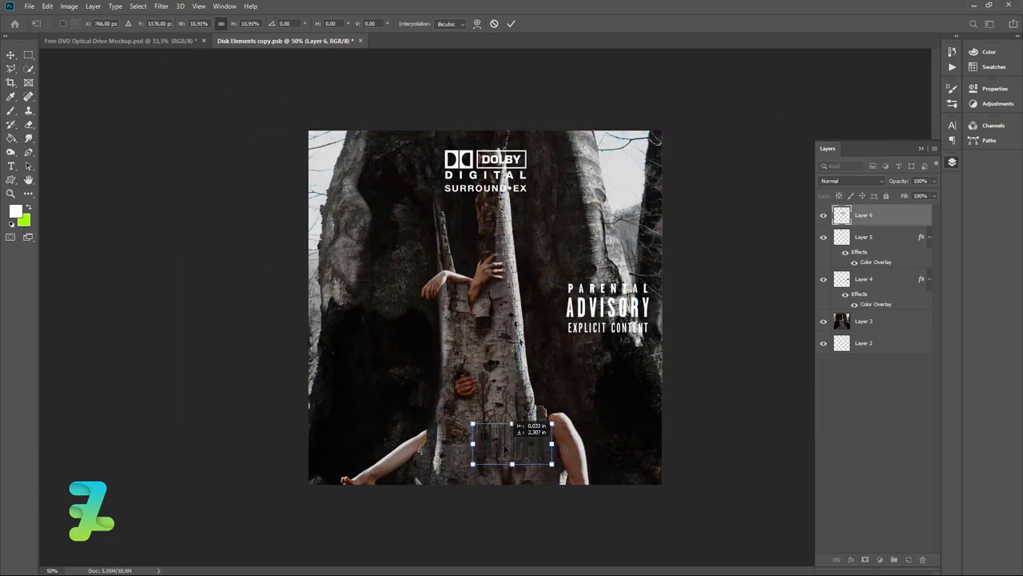
{"action": "key", "text": "Return"}
{"action": "key", "text": "ctrl+a"}
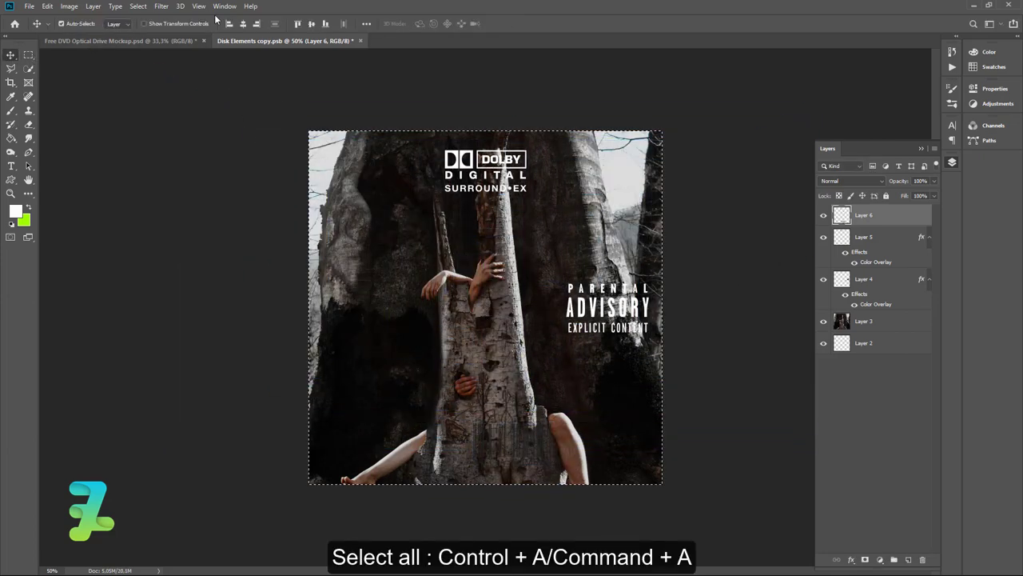
{"action": "key", "text": "ctrl+d"}
{"action": "right_click", "coordinate": [867, 224]}
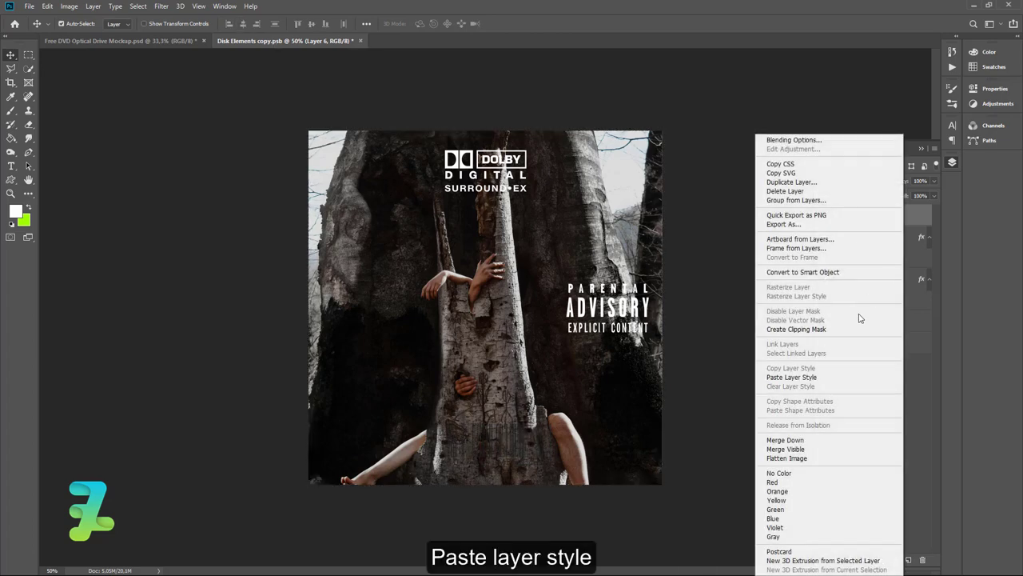
{"action": "left_click", "coordinate": [829, 376]}
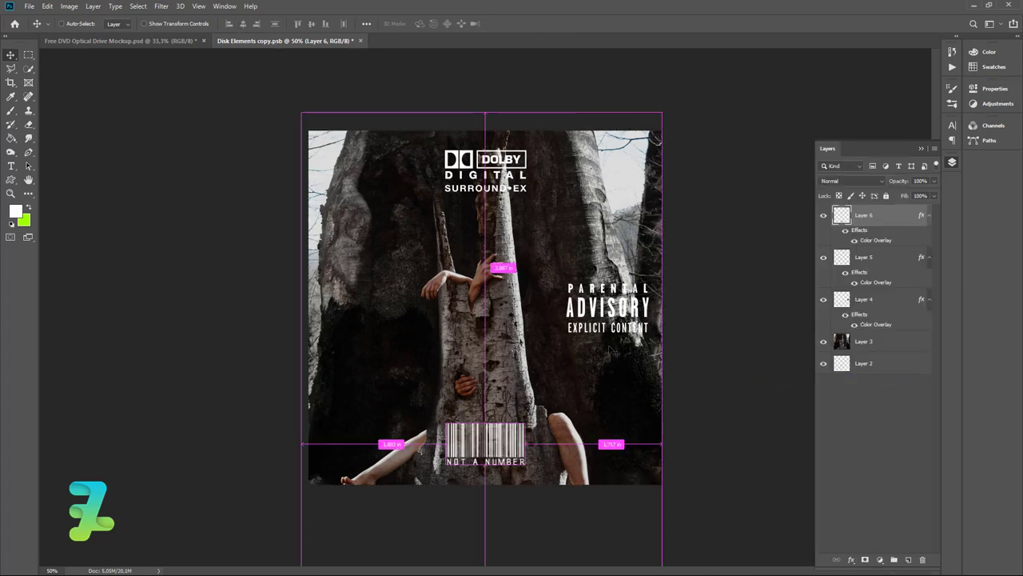
{"action": "key", "text": "ctrl+s"}
Step: Close the Disk Elements copy.psb tab, leaving only the DVD mockup open
{"action": "left_click", "coordinate": [164, 40]}
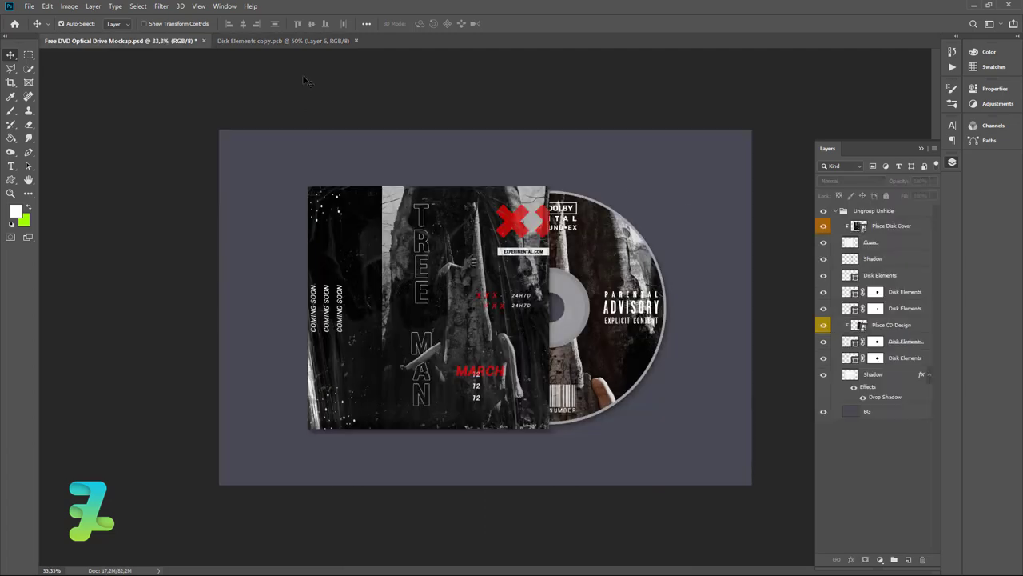
{"action": "left_click", "coordinate": [277, 41]}
{"action": "left_click", "coordinate": [355, 41]}
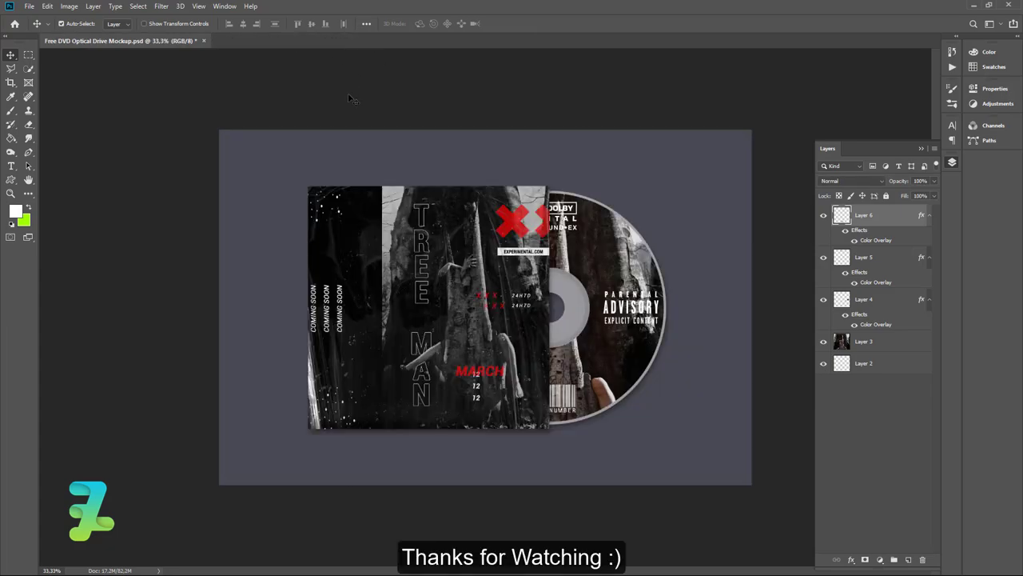